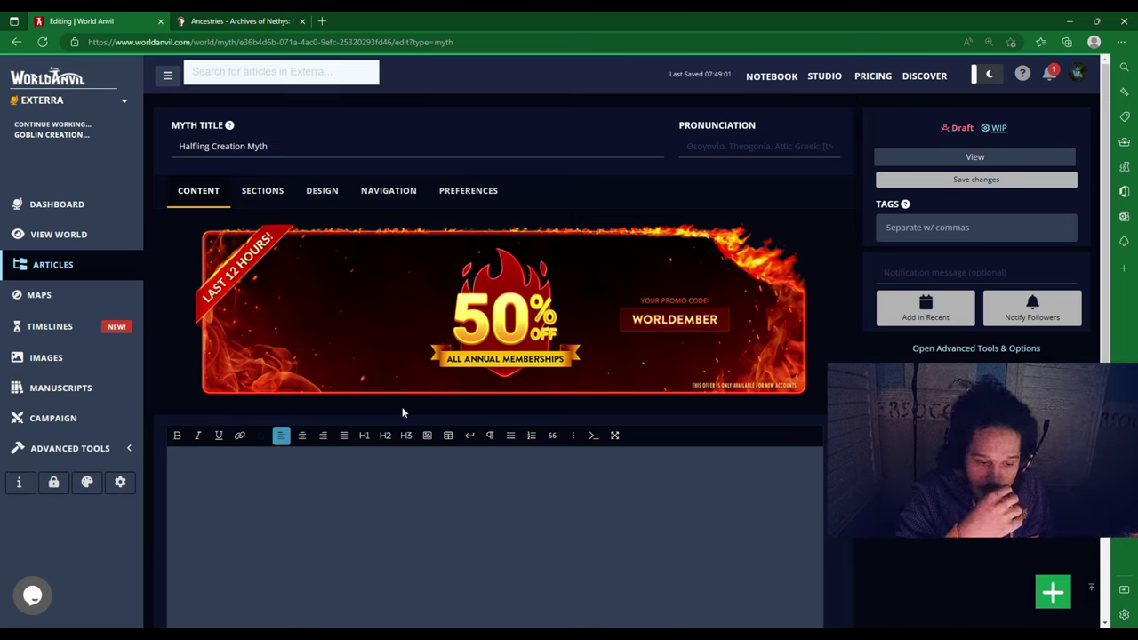
Step: Begin the Halfling Creation Myth content with the words "The halflings were created by"
{"action": "left_click", "coordinate": [431, 479]}
{"action": "scroll", "coordinate": [431, 476], "scroll_direction": "down", "scroll_amount": 1}
{"action": "scroll", "coordinate": [431, 475], "scroll_direction": "up", "scroll_amount": 1}
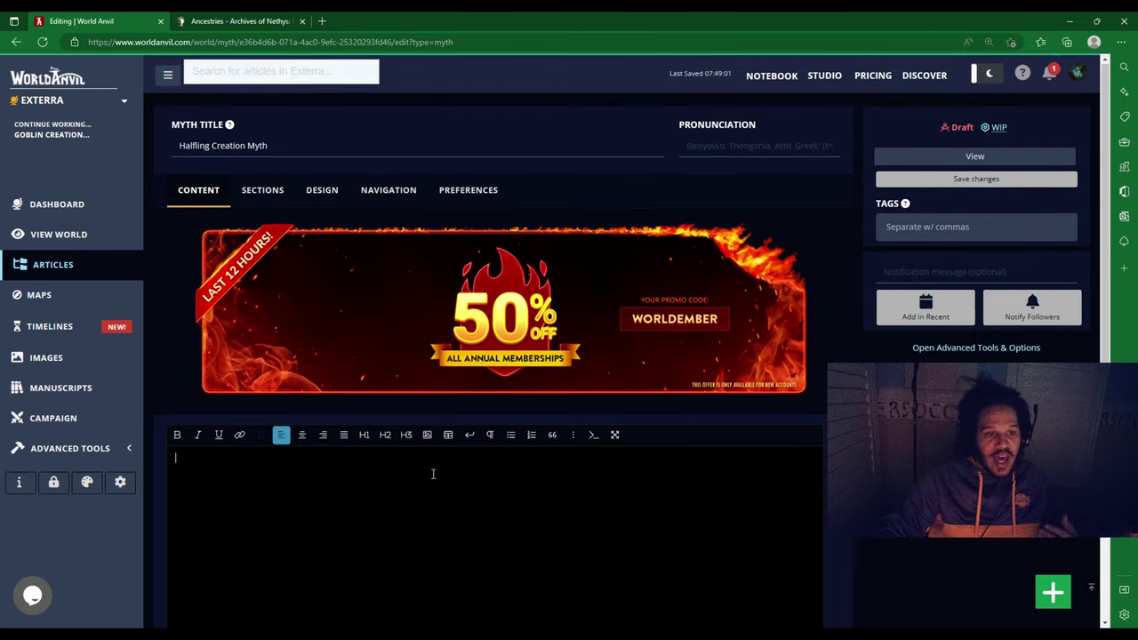
{"action": "scroll", "coordinate": [448, 491], "scroll_direction": "down", "scroll_amount": 1}
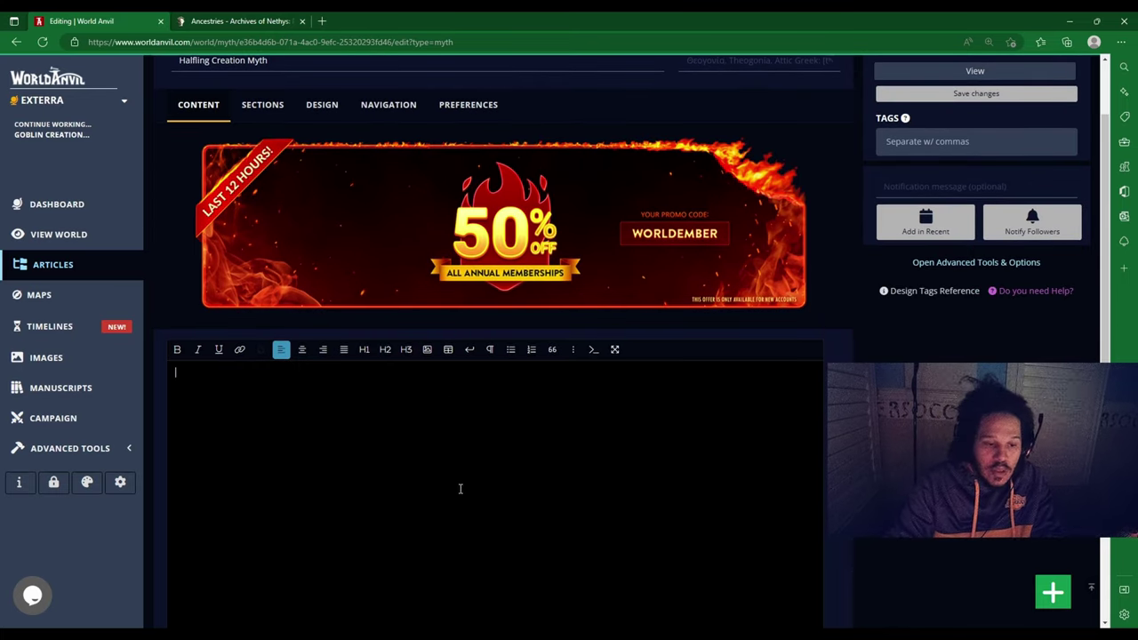
{"action": "type", "text": "The half"}
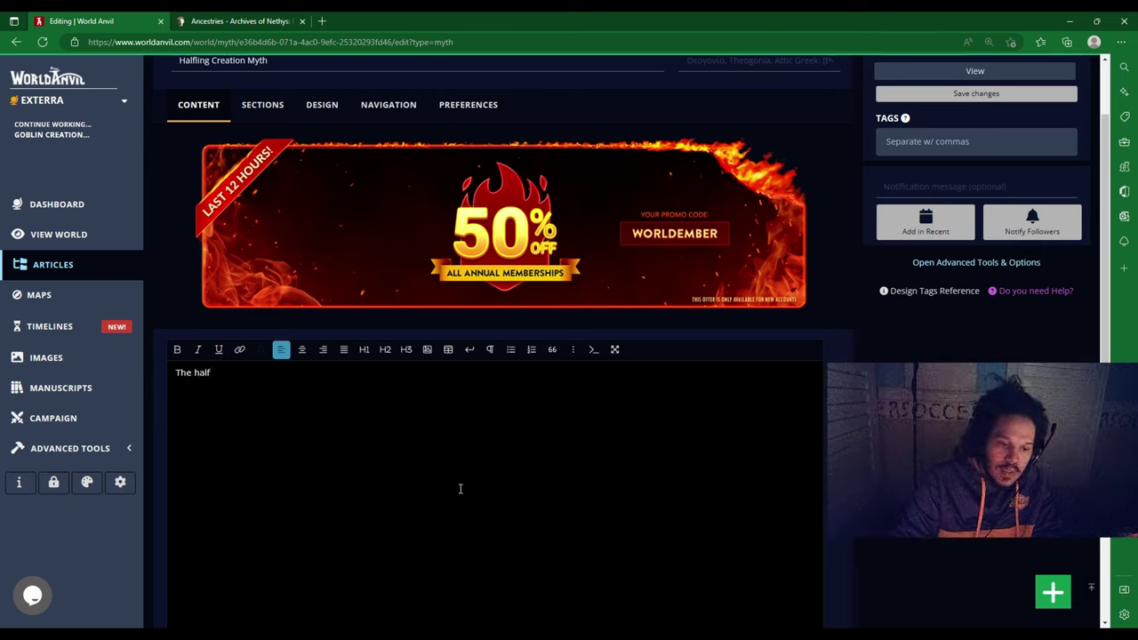
{"action": "type", "text": "ings"}
{"action": "key", "text": "BackSpace"}
{"action": "key", "text": "BackSpace"}
{"action": "key", "text": "BackSpace"}
{"action": "key", "text": "BackSpace"}
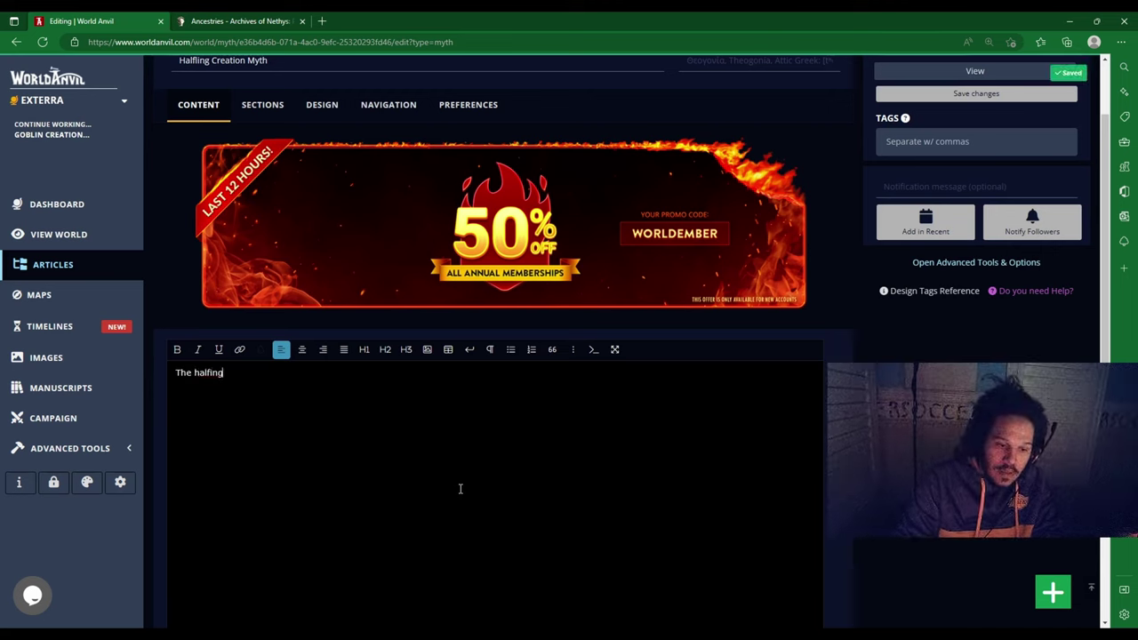
{"action": "type", "text": "ling"}
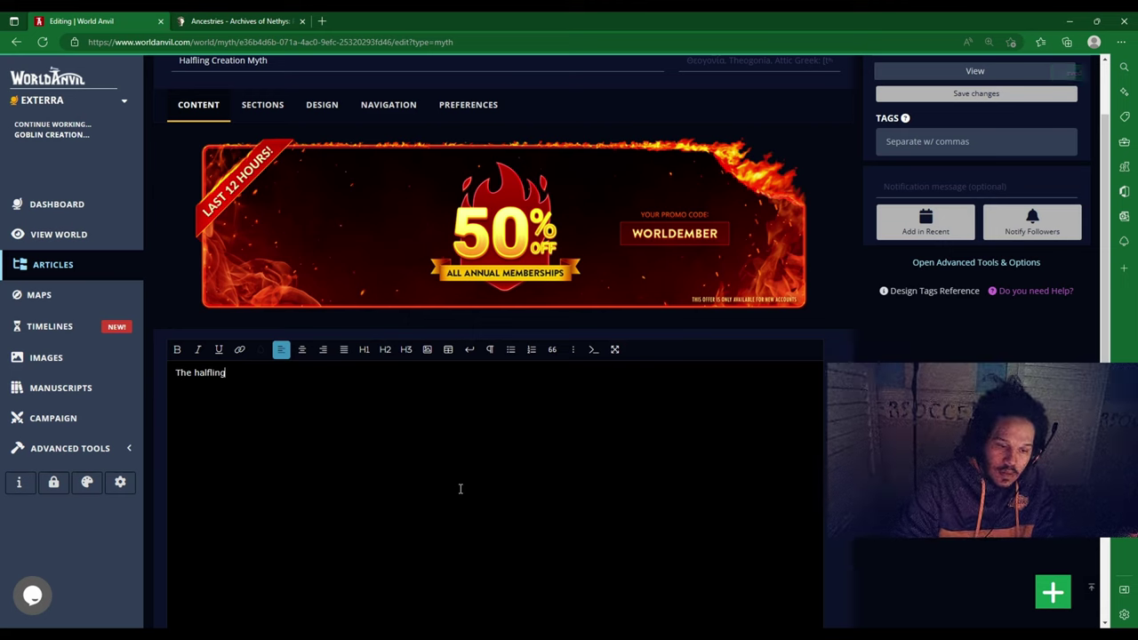
{"action": "type", "text": "s"}
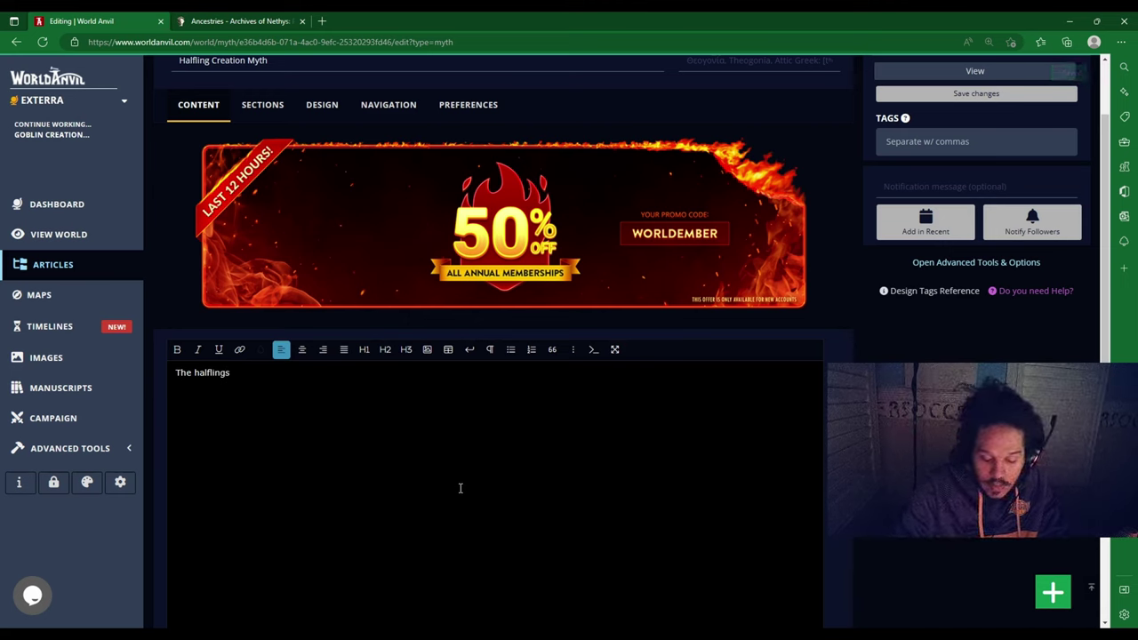
{"action": "type", "text": " were crea"}
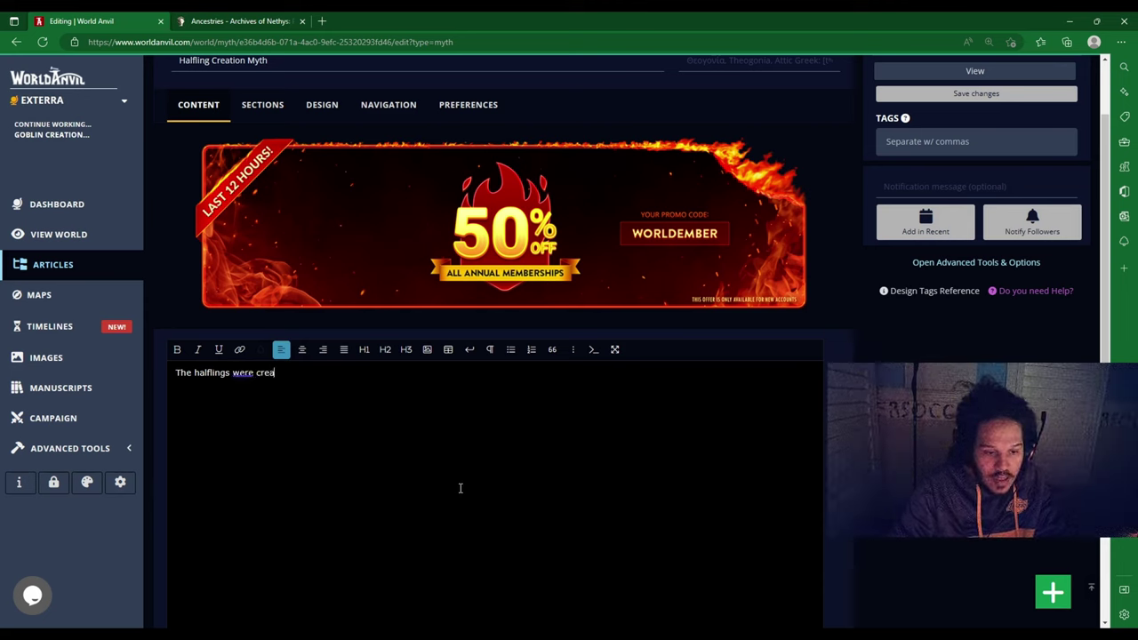
{"action": "type", "text": "ted by"}
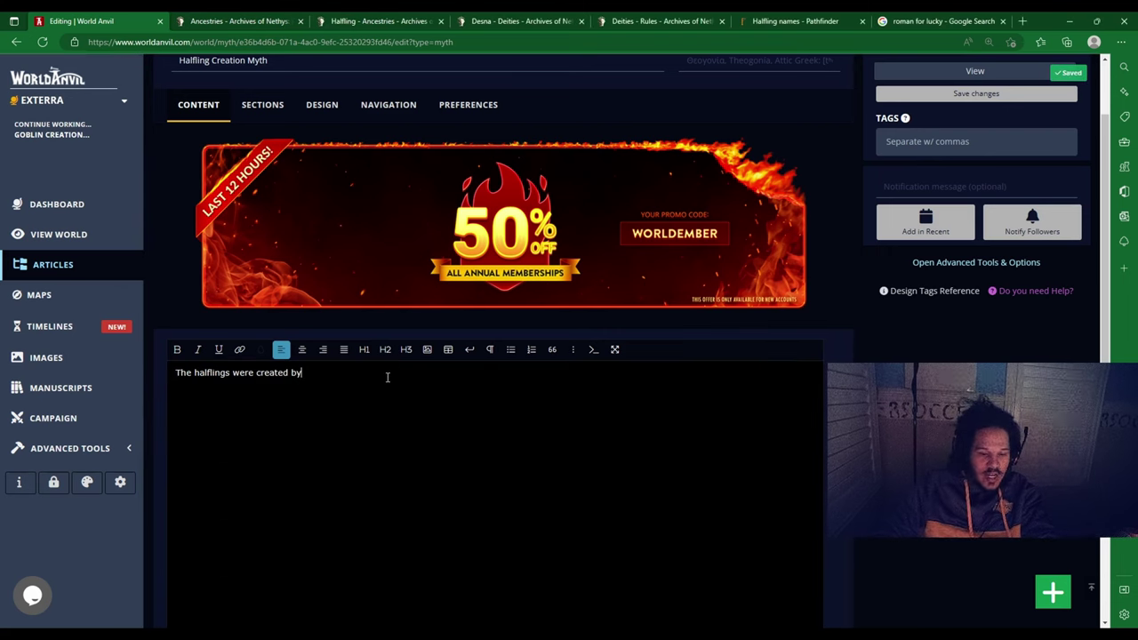
Step: Continue the sentence with the creator's name "Fortunthia" followed by a comma
{"action": "type", "text": "Fortun"}
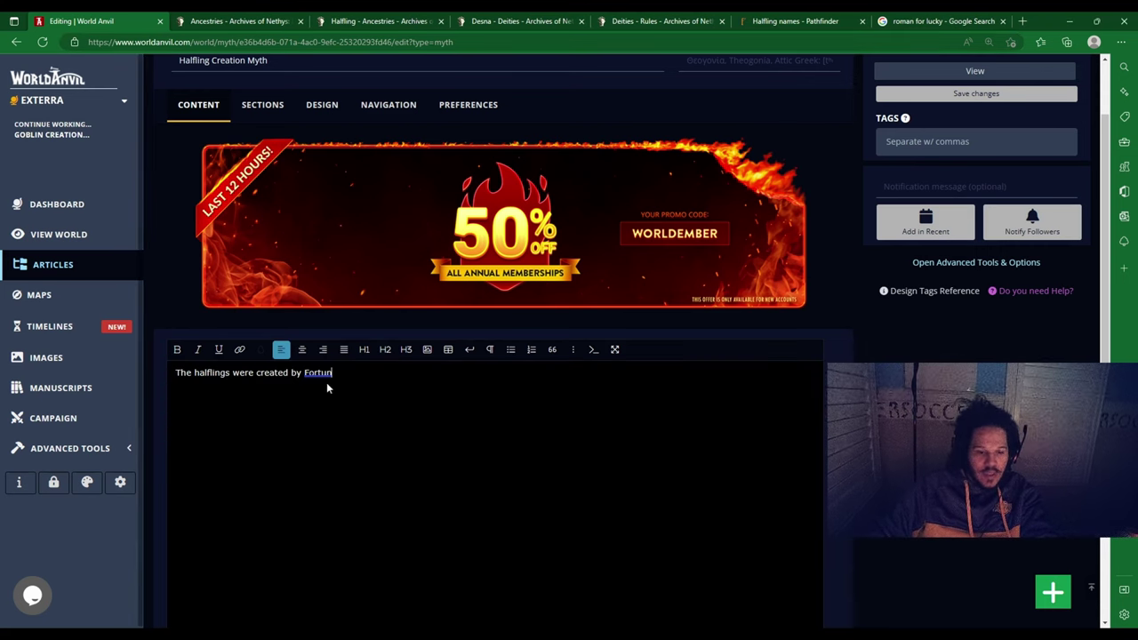
{"action": "type", "text": "thia "}
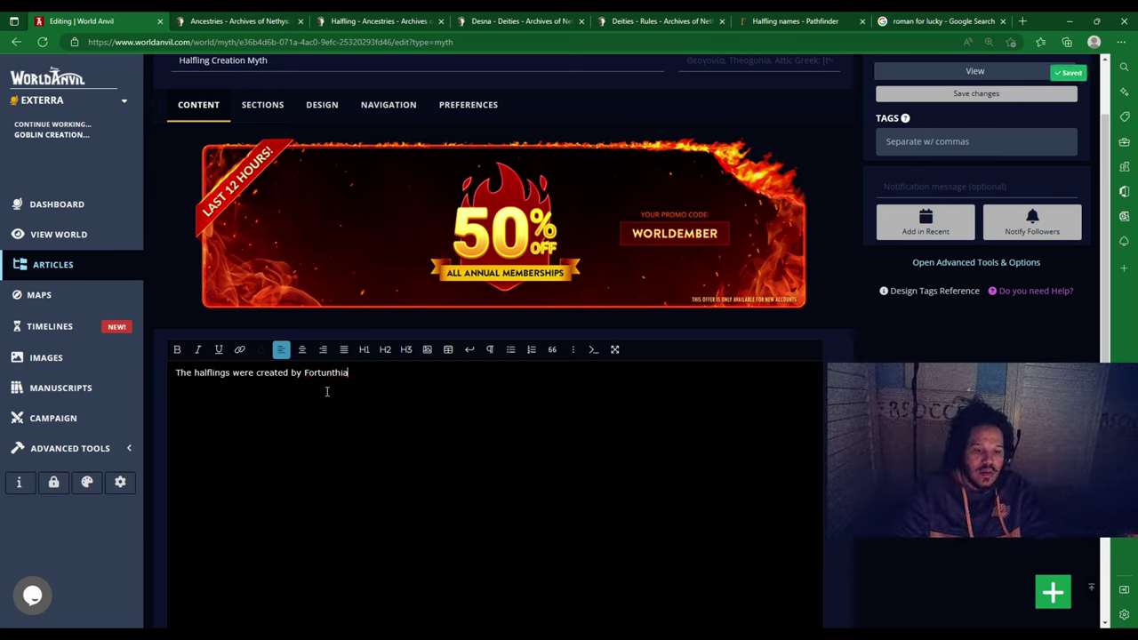
{"action": "type", "text": "a"}
{"action": "key", "text": "BackSpace"}
{"action": "key", "text": "BackSpace"}
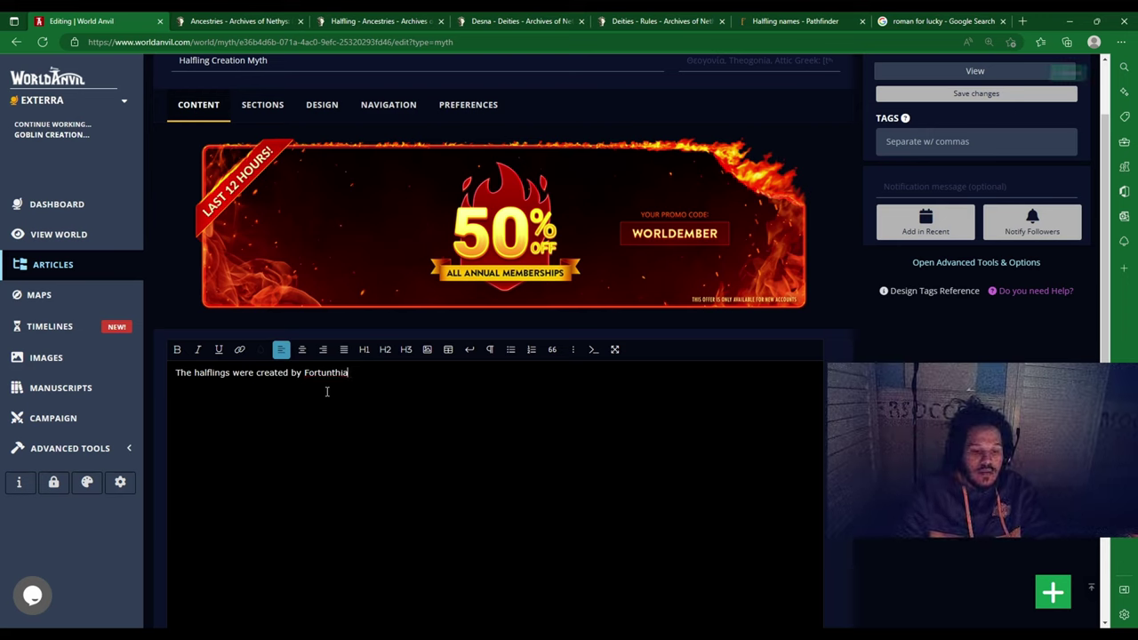
{"action": "type", "text": "."}
{"action": "type", "text": " a"}
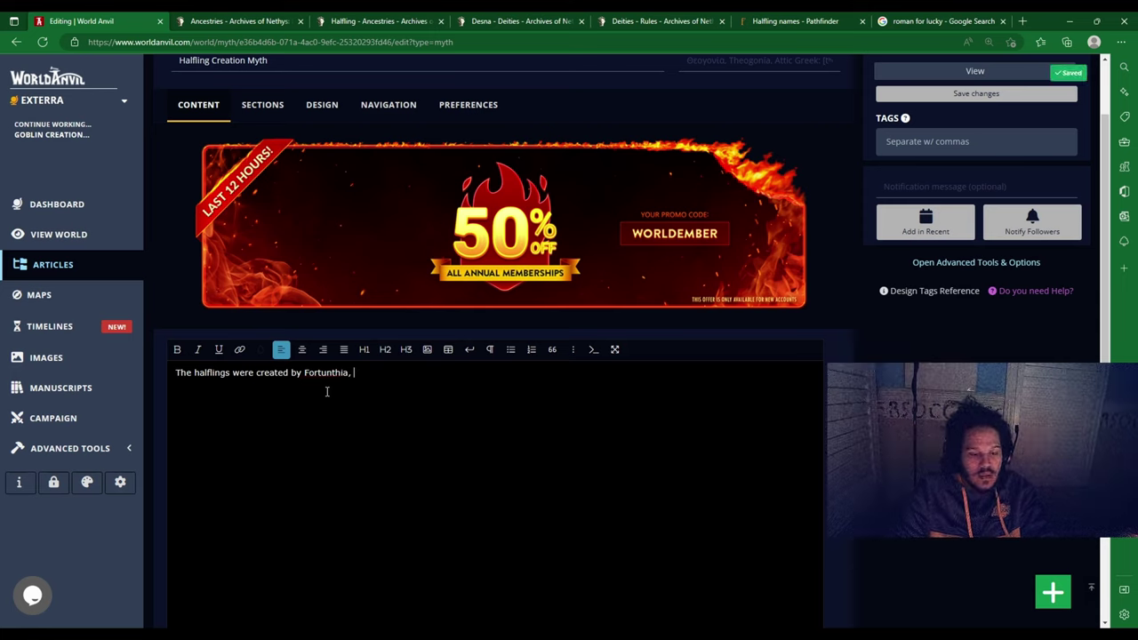
{"action": "key", "text": "BackSpace"}
{"action": "key", "text": "BackSpace"}
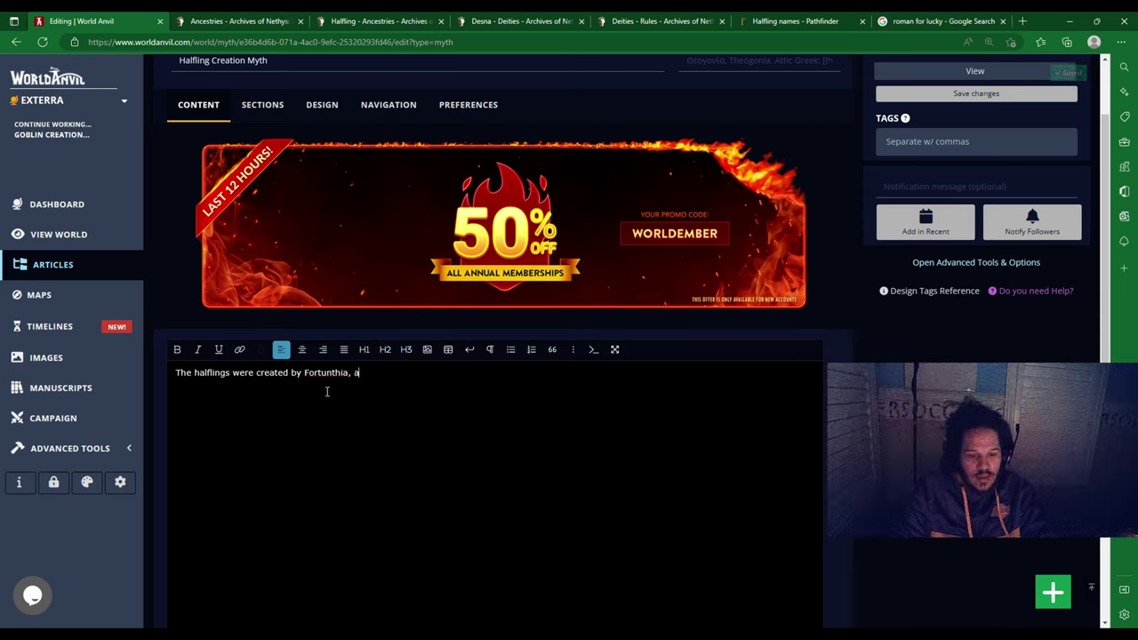
Step: Describe Fortunthia by adding "a Goddess who oversees the domains of" to the sentence
{"action": "type", "text": "a "}
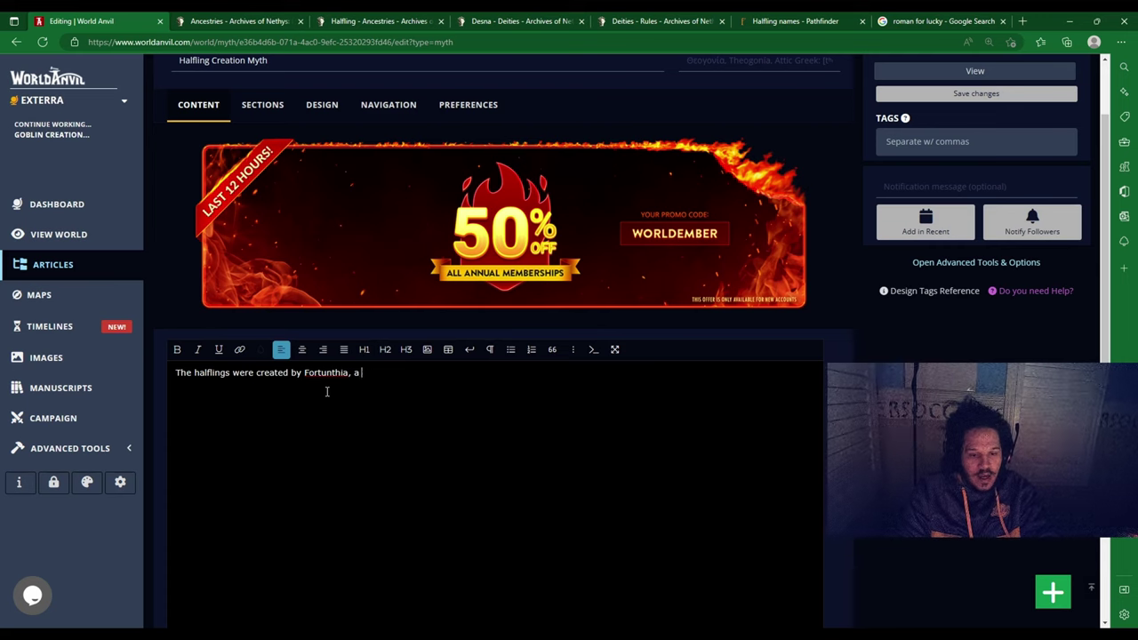
{"action": "type", "text": "Goddess wh"}
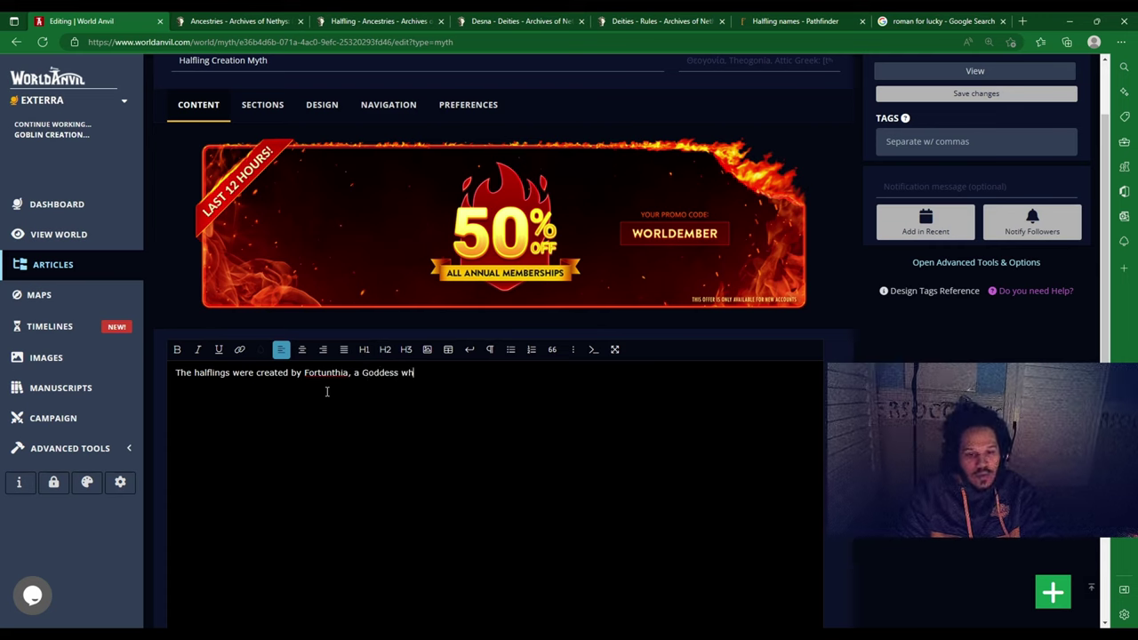
{"action": "type", "text": "o oversees the f"}
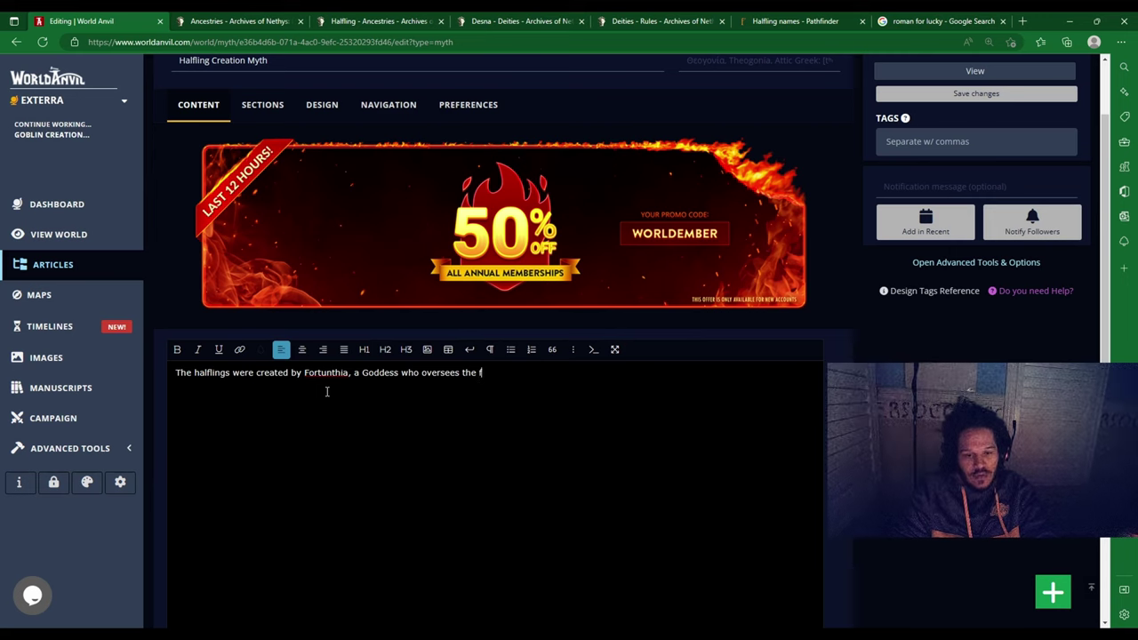
{"action": "key", "text": "BackSpace"}
{"action": "type", "text": "domains of"}
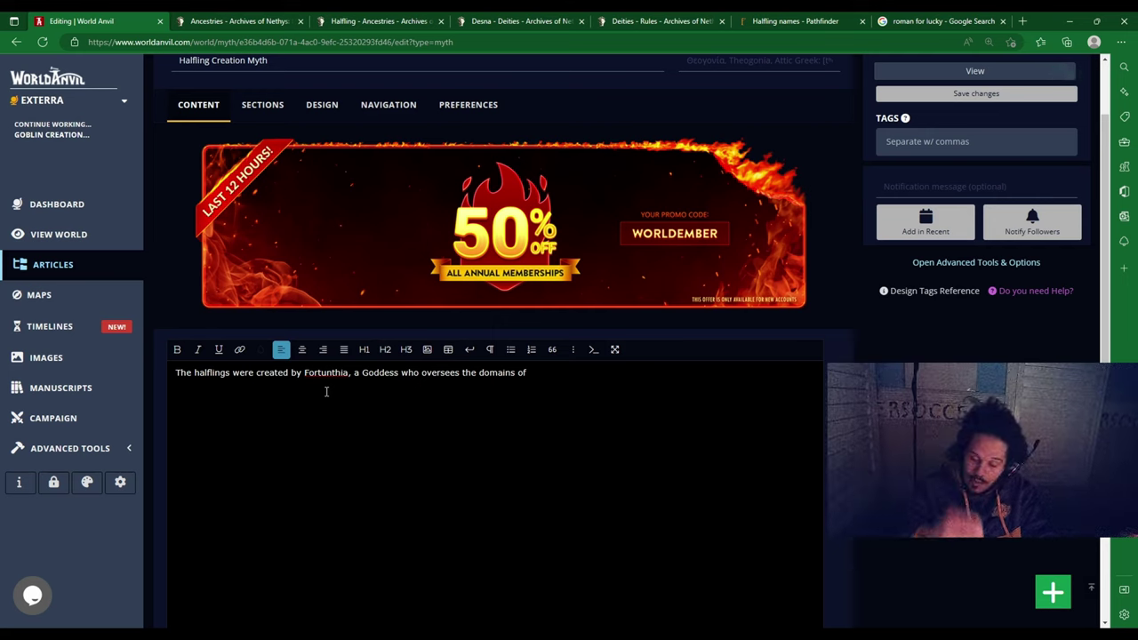
Step: List the goddess's domains as "Luck, Secrecy, Trickery"
{"action": "type", "text": "Lu"}
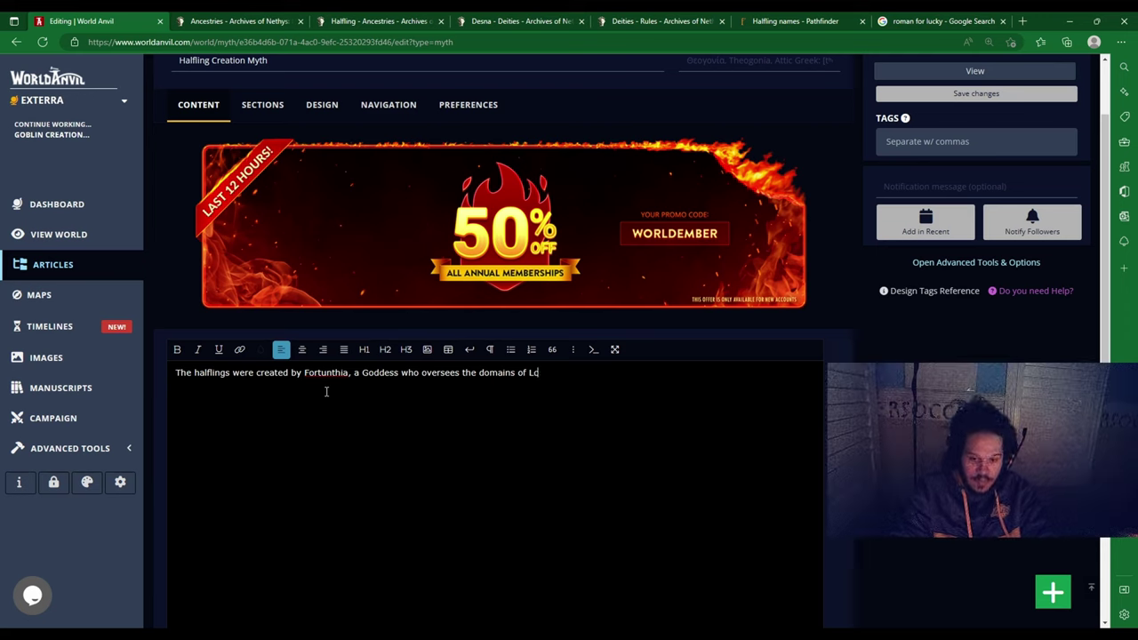
{"action": "type", "text": "ck, "}
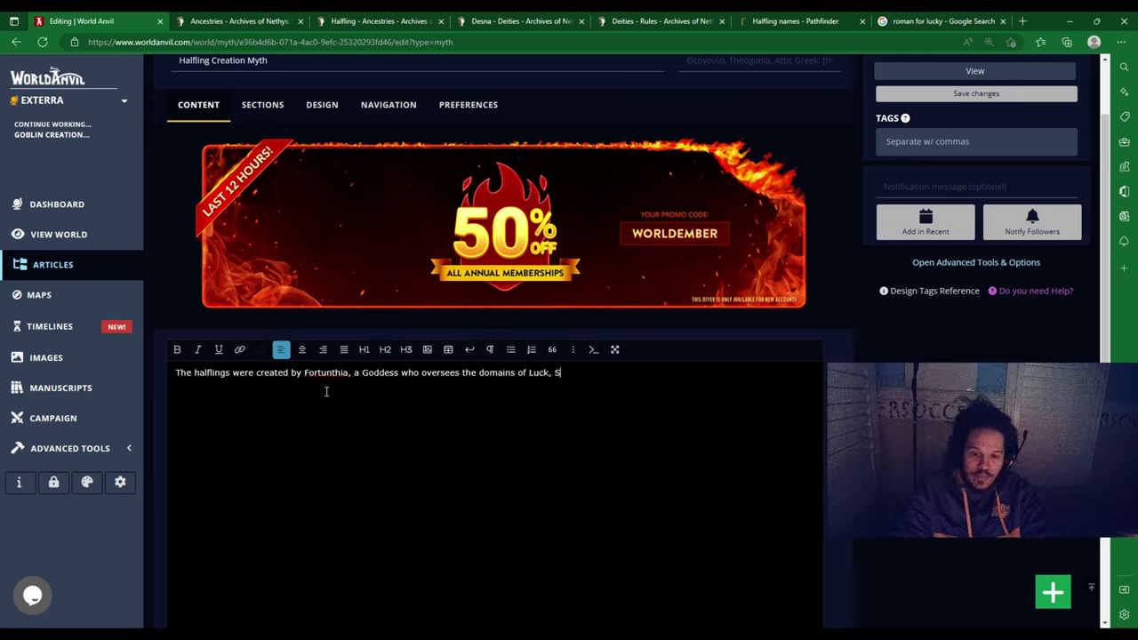
{"action": "type", "text": "Secrect"}
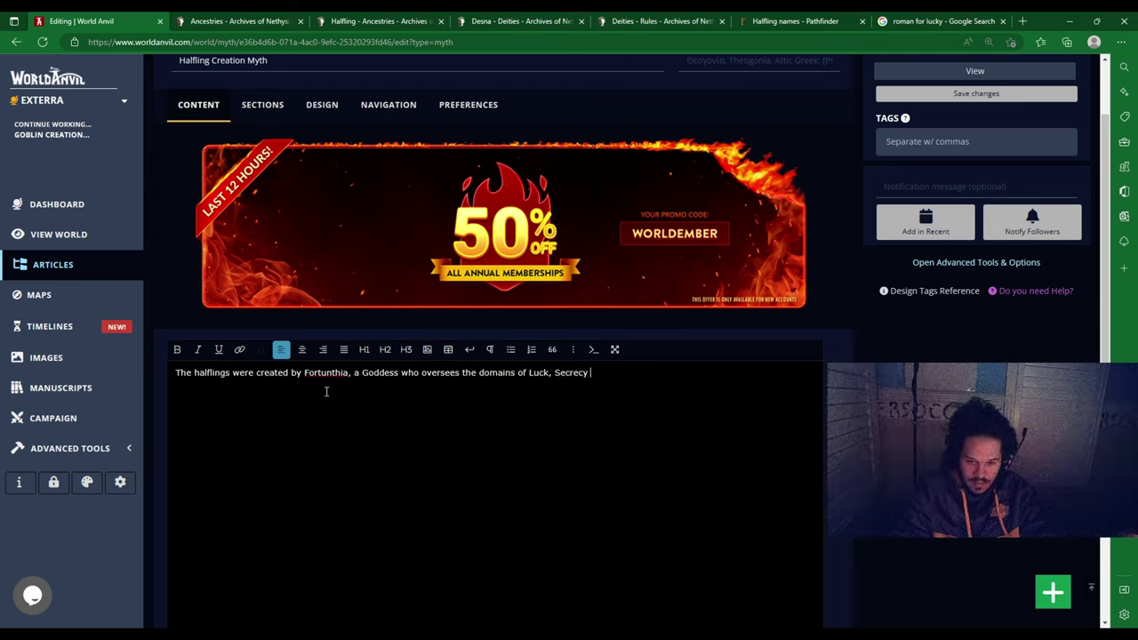
{"action": "type", "text": ", Tr"}
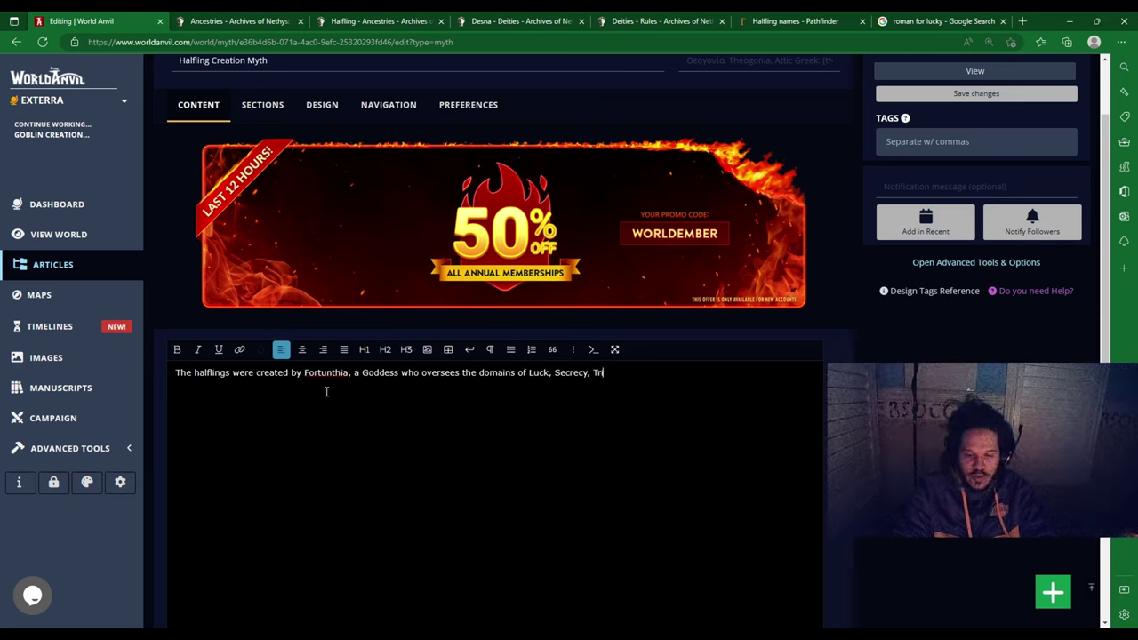
{"action": "type", "text": "ickery"}
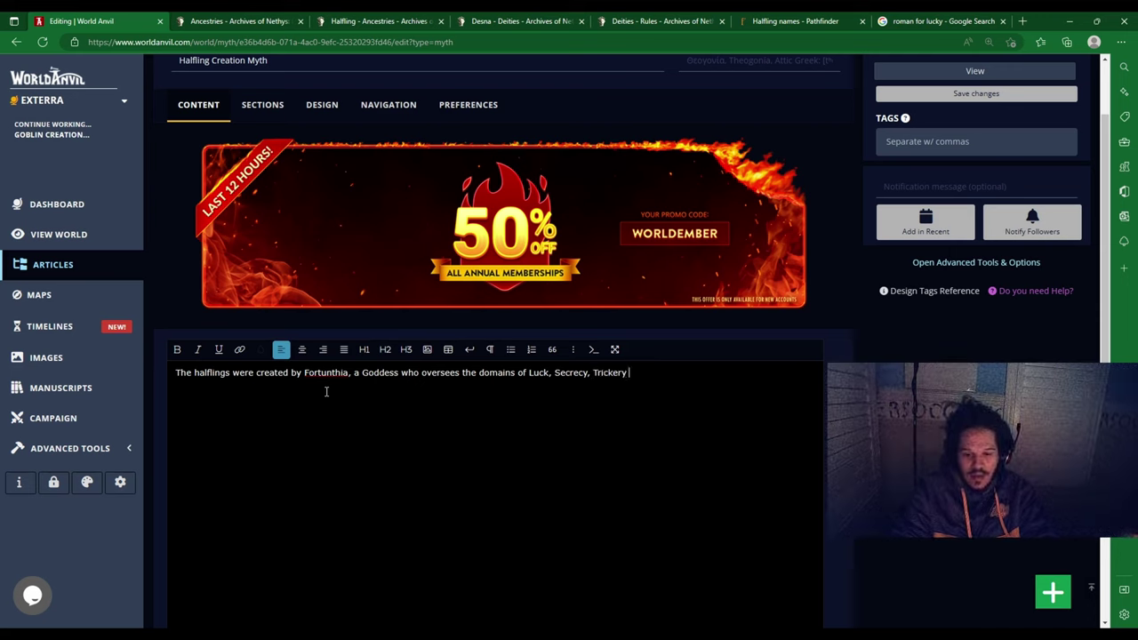
Step: Replace "Trickery" in the domain list with "Travel, and Trickery."
{"action": "key", "text": "BackSpace"}
{"action": "key", "text": "BackSpace"}
{"action": "key", "text": "BackSpace"}
{"action": "key", "text": "BackSpace"}
{"action": "key", "text": "BackSpace"}
{"action": "key", "text": "BackSpace"}
{"action": "key", "text": "BackSpace"}
{"action": "key", "text": "BackSpace"}
{"action": "type", "text": "ralv"}
{"action": "key", "text": "BackSpace"}
{"action": "key", "text": "BackSpace"}
{"action": "type", "text": "vel,"}
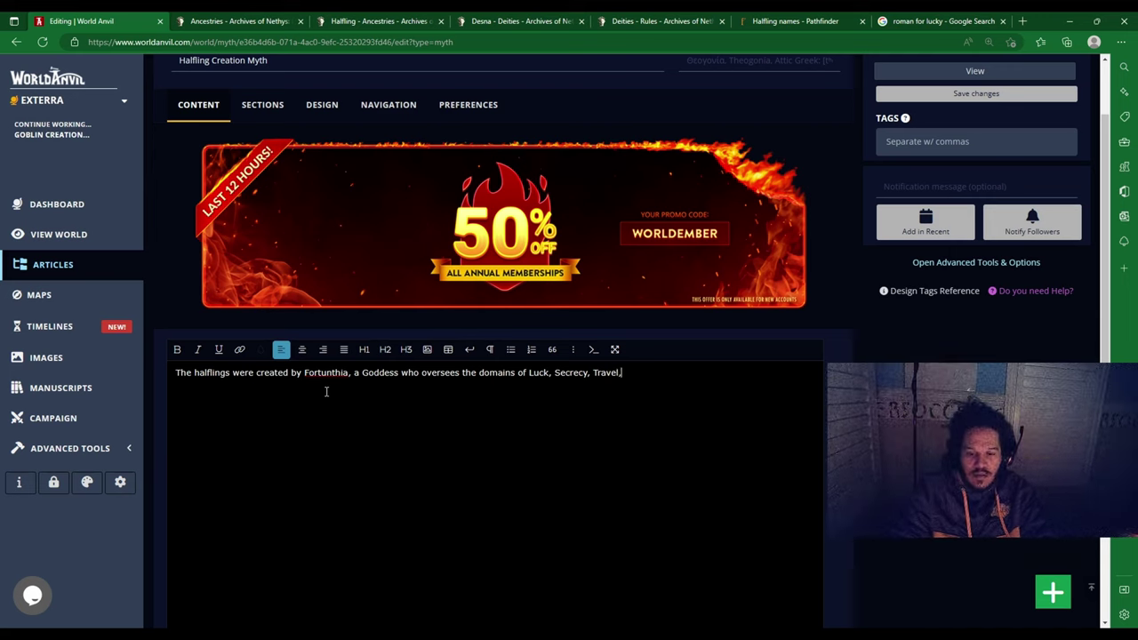
{"action": "type", "text": " and Trickery."}
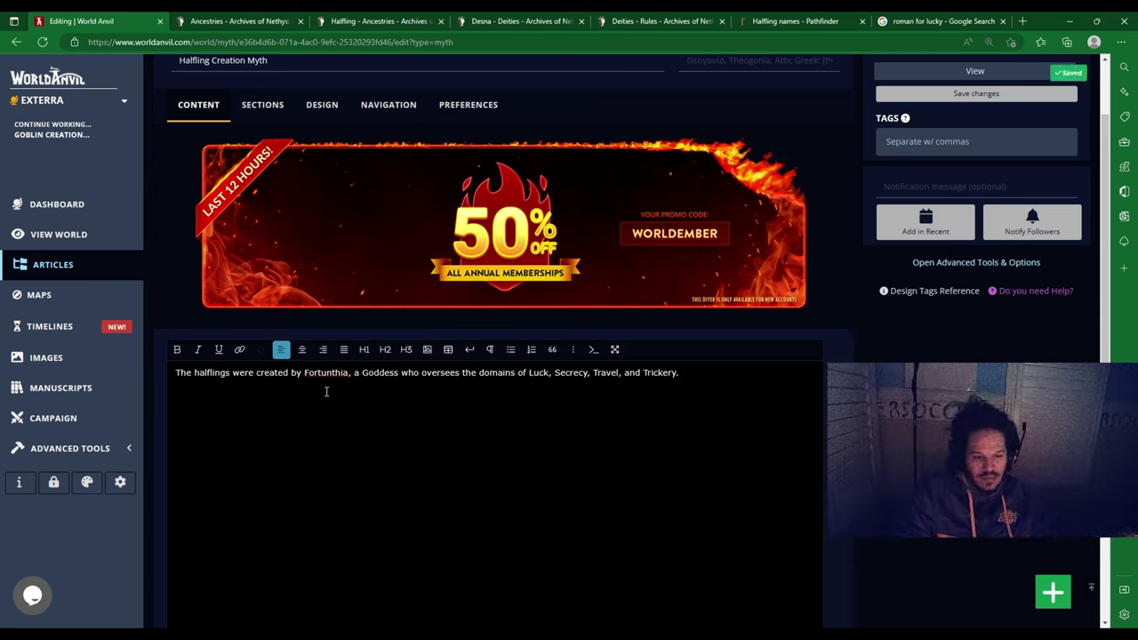
Step: Replace the full stop after "Trickery" with "and also the daughter of Desna and Torag."
{"action": "key", "text": "BackSpace"}
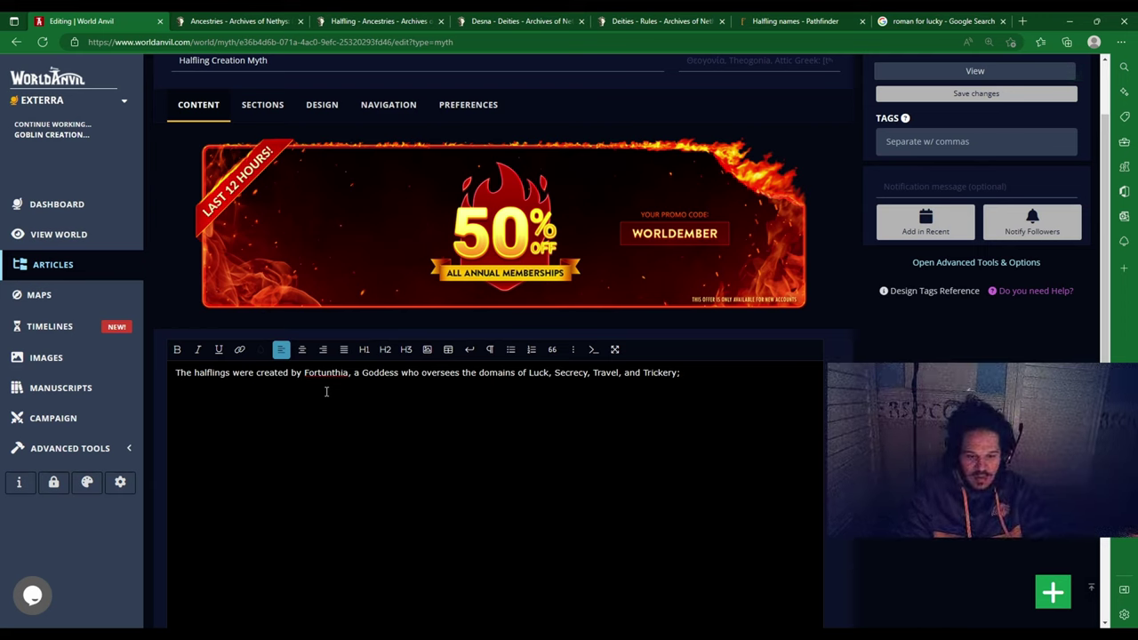
{"action": "key", "text": "BackSpace"}
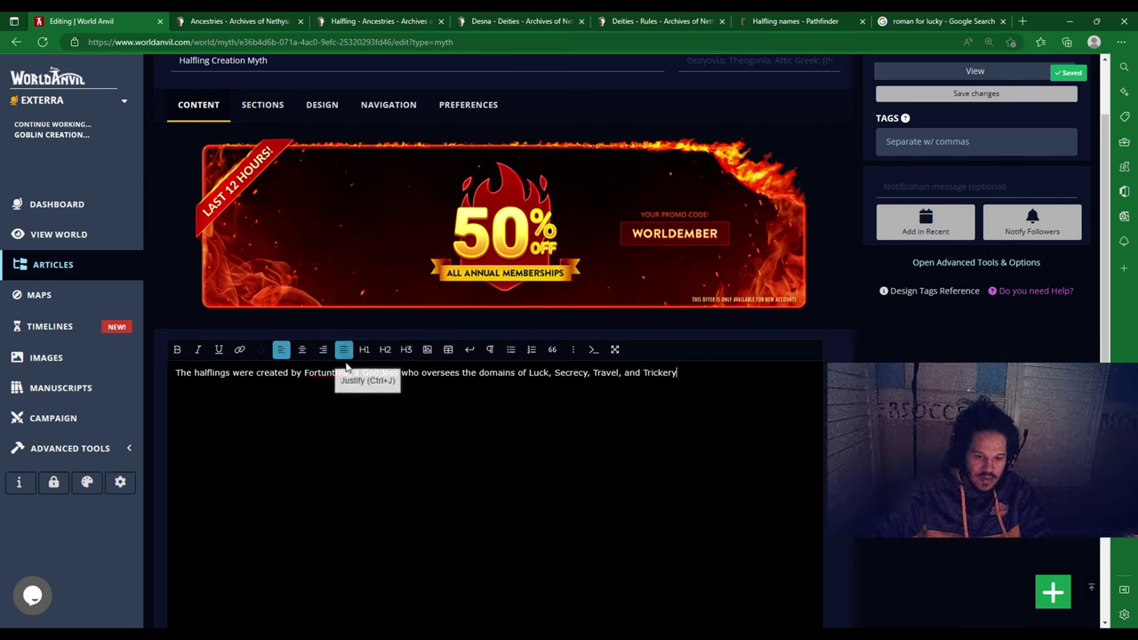
{"action": "left_click", "coordinate": [351, 377]}
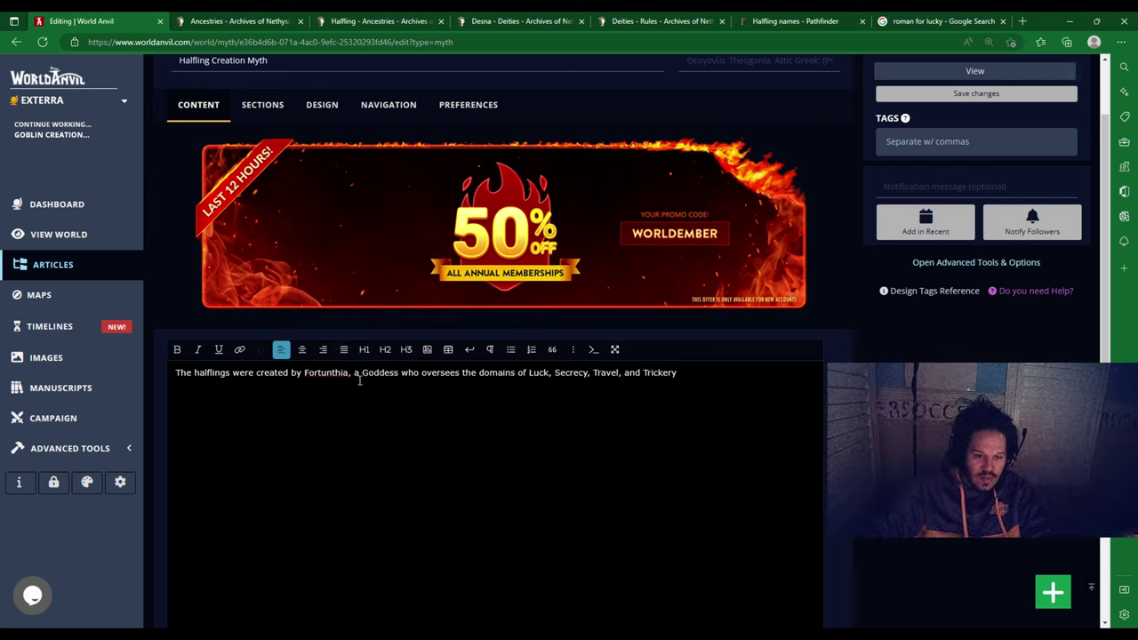
{"action": "left_click", "coordinate": [687, 373]}
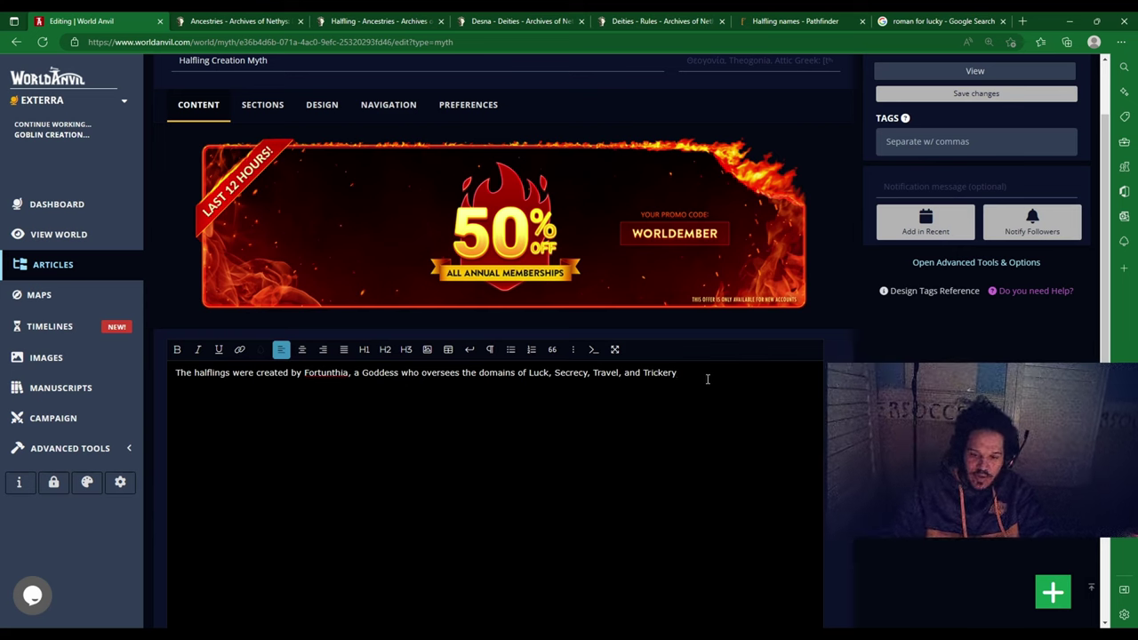
{"action": "type", "text": "and "}
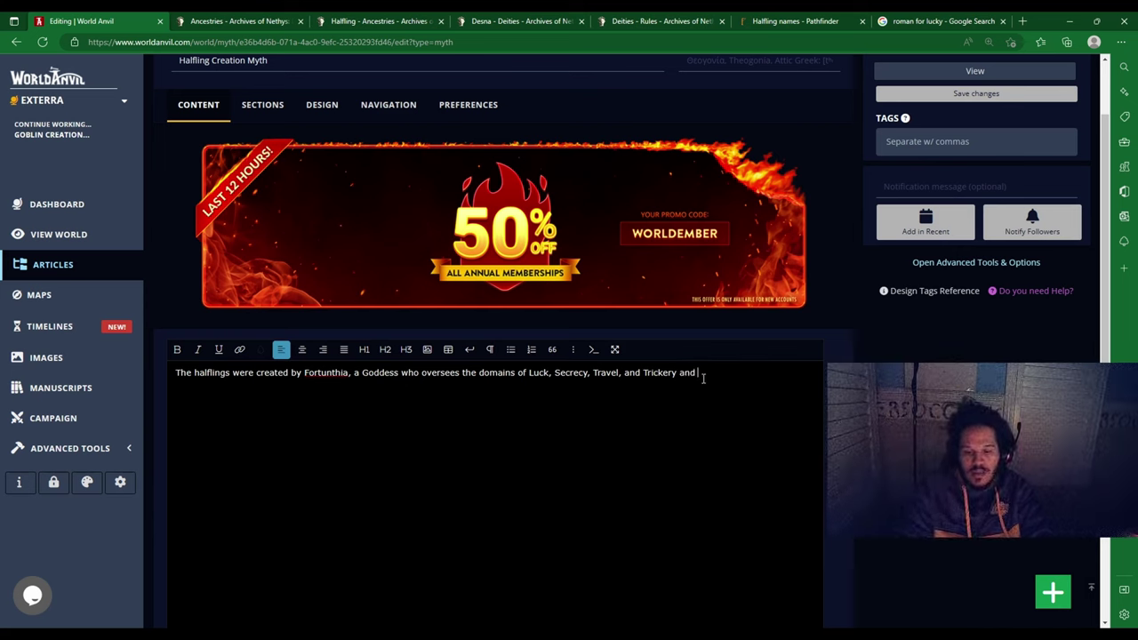
{"action": "type", "text": "tlso the"}
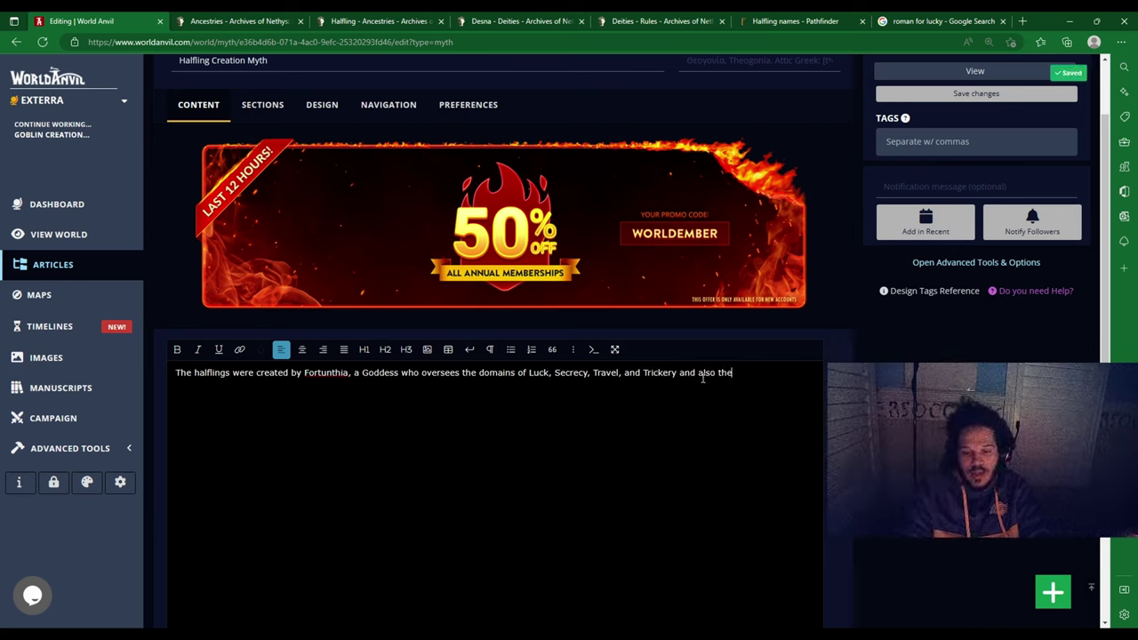
{"action": "type", "text": "e"}
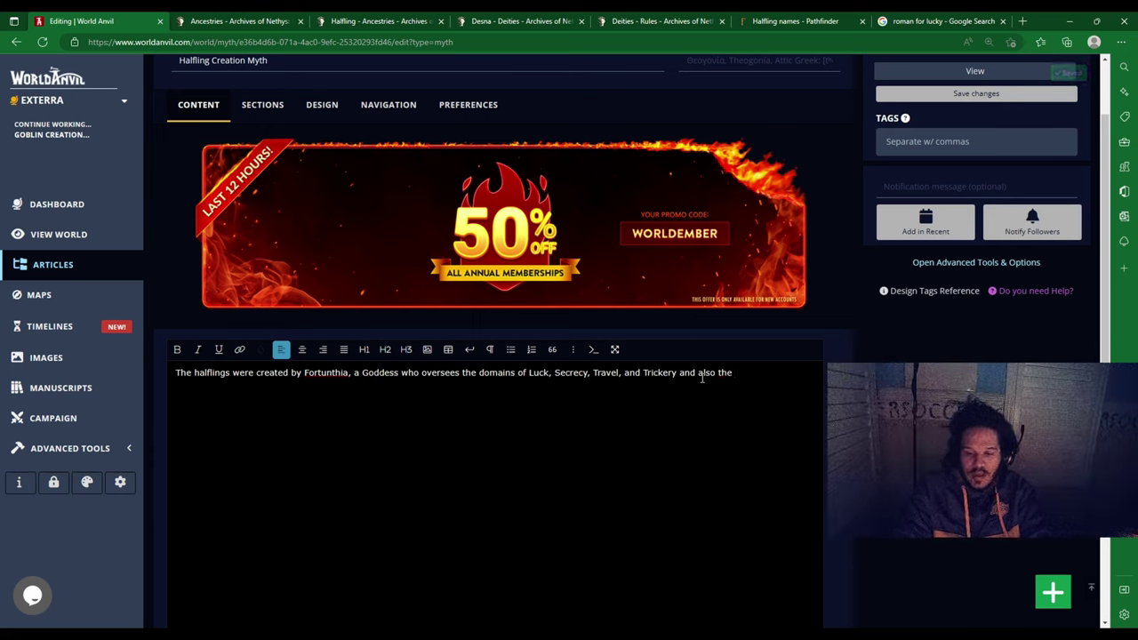
{"action": "type", "text": " daughte"}
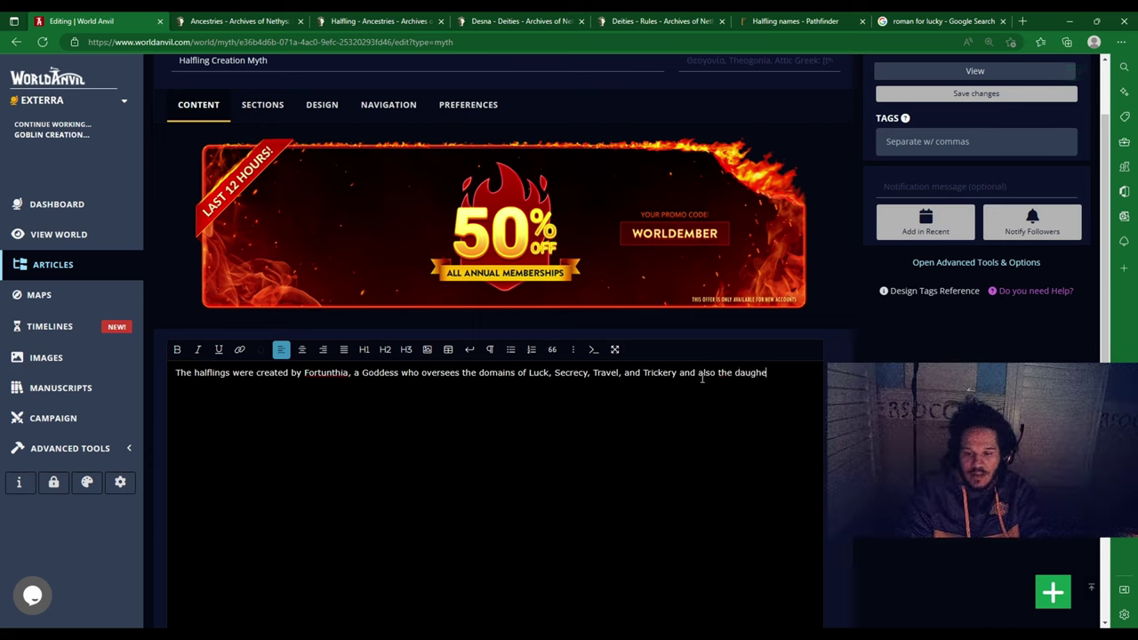
{"action": "type", "text": "r of "}
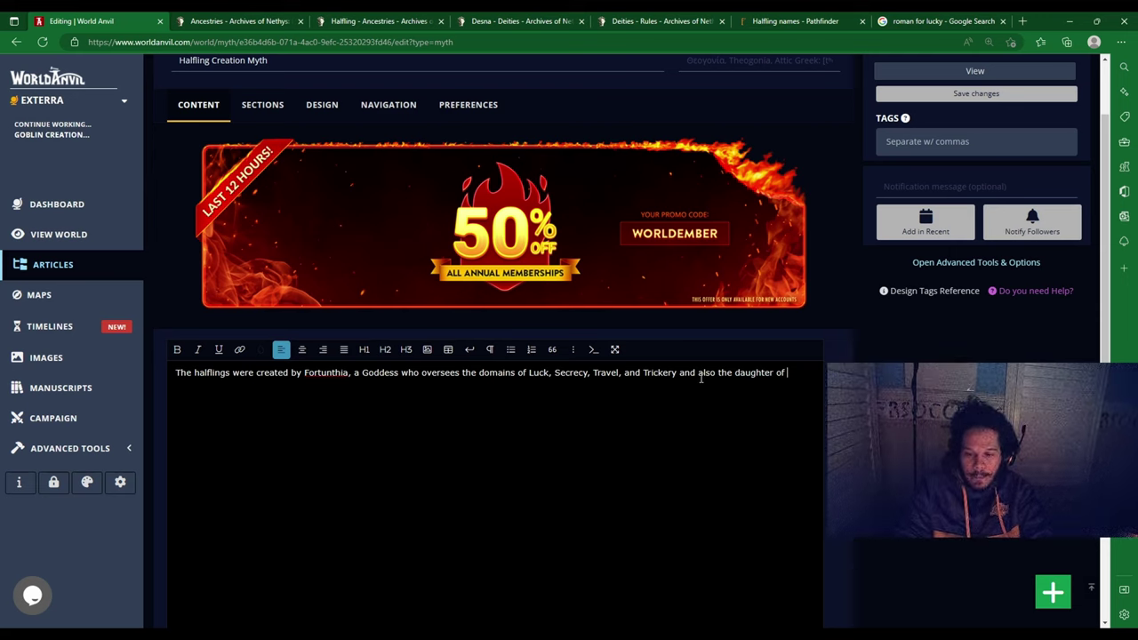
{"action": "type", "text": "Desna an"}
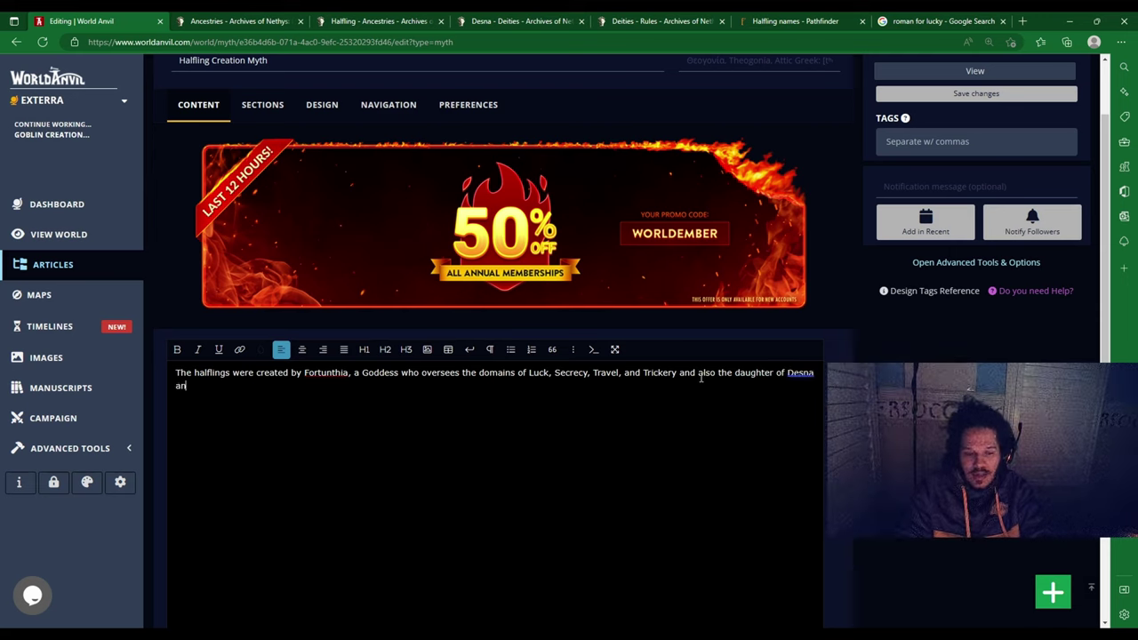
{"action": "type", "text": "d Torag . Fo"}
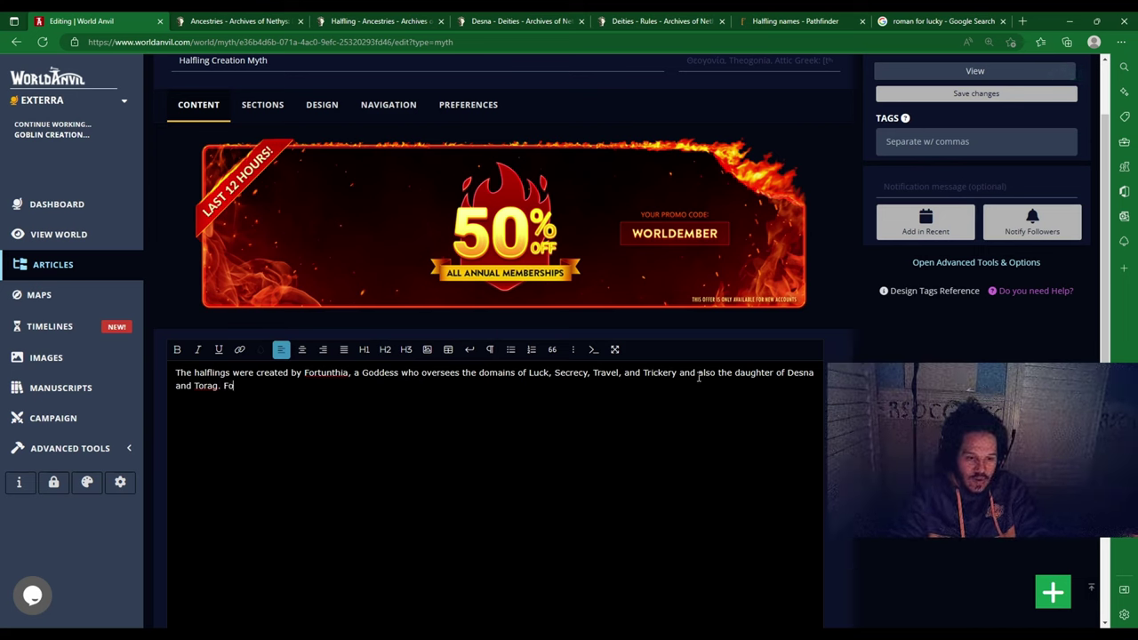
{"action": "type", "text": "rtunthia "}
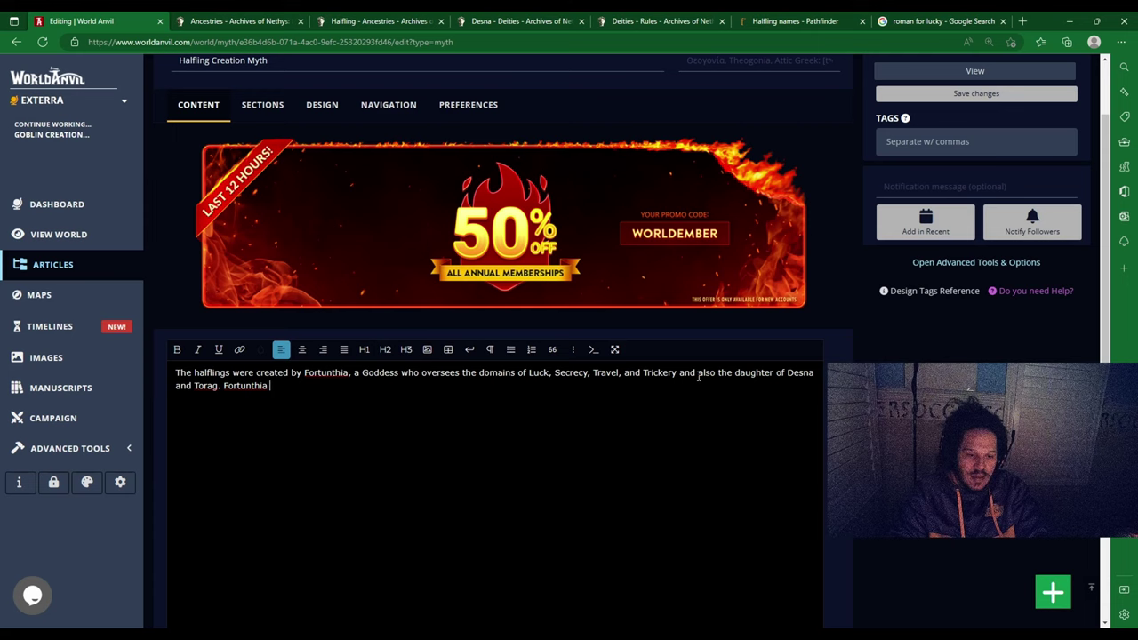
{"action": "type", "text": "created the"}
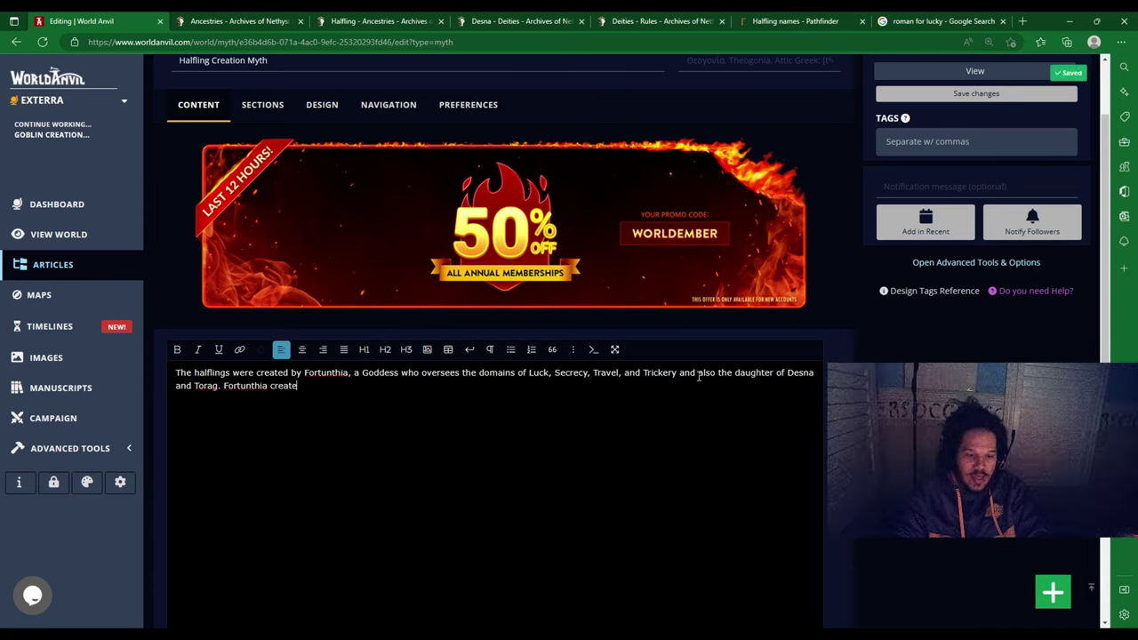
{"action": "key", "text": "BackSpace"}
{"action": "key", "text": "BackSpace"}
{"action": "key", "text": "BackSpace"}
{"action": "key", "text": "BackSpace"}
{"action": "key", "text": "BackSpace"}
{"action": "key", "text": "BackSpace"}
{"action": "key", "text": "BackSpace"}
{"action": "key", "text": "BackSpace"}
{"action": "key", "text": "BackSpace"}
{"action": "key", "text": "BackSpace"}
{"action": "key", "text": "BackSpace"}
{"action": "key", "text": "BackSpace"}
{"action": "key", "text": "BackSpace"}
{"action": "key", "text": "BackSpace"}
{"action": "key", "text": "BackSpace"}
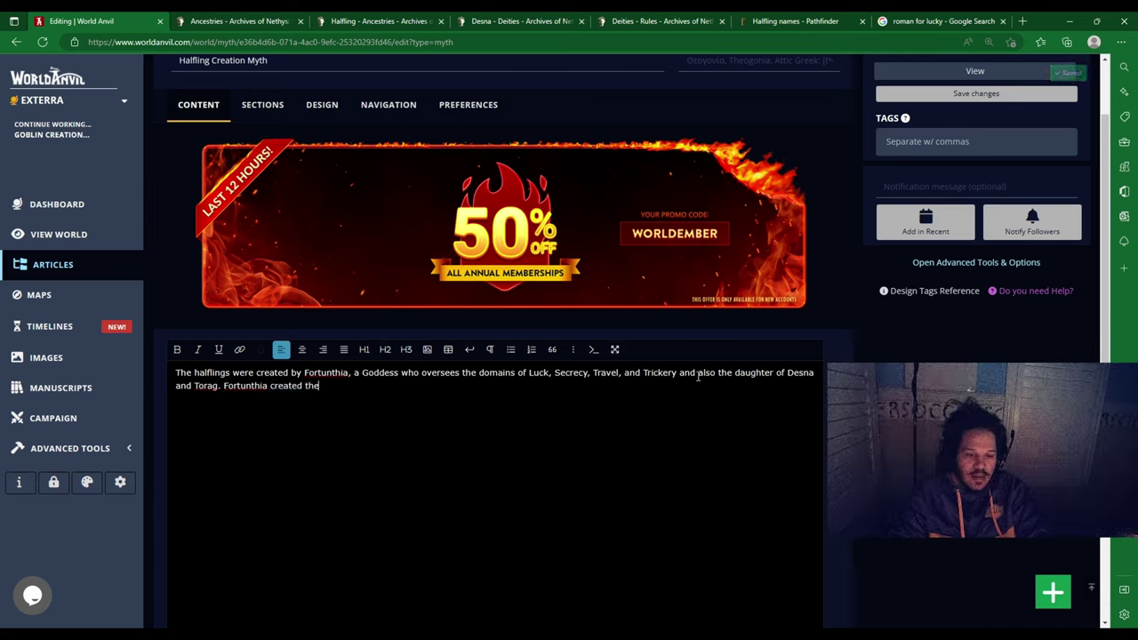
{"action": "key", "text": "BackSpace"}
{"action": "key", "text": "BackSpace"}
{"action": "key", "text": "BackSpace"}
{"action": "key", "text": "BackSpace"}
{"action": "key", "text": "BackSpace"}
{"action": "key", "text": "BackSpace"}
Step: Begin the second sentence with "The Halflings say that they were created by their goddess"
{"action": "type", "text": "The"}
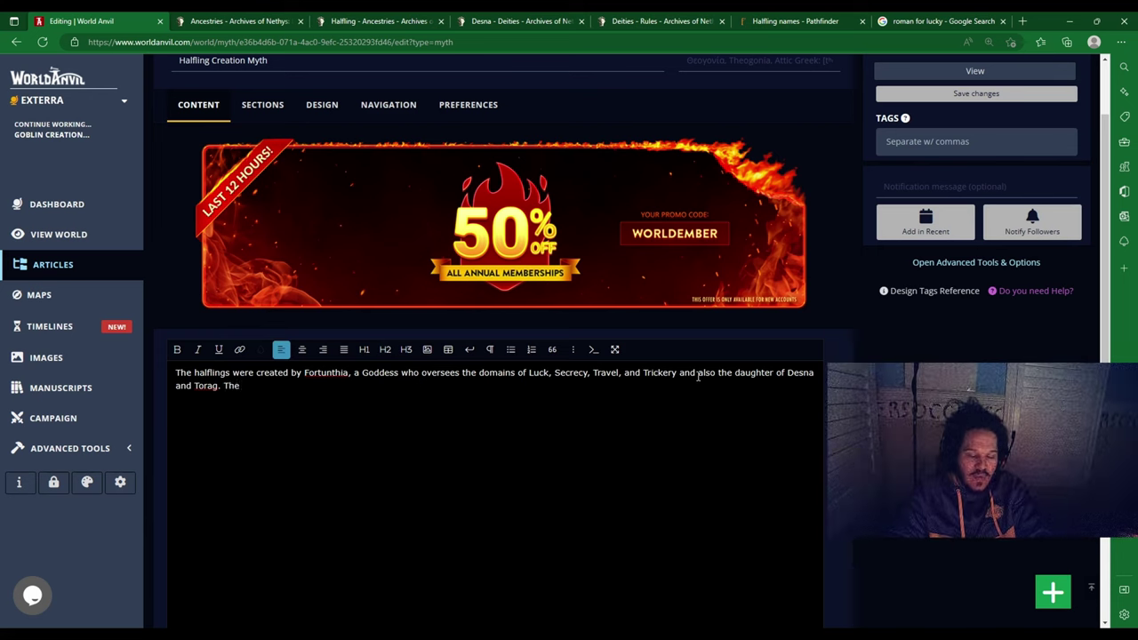
{"action": "type", "text": " Half"}
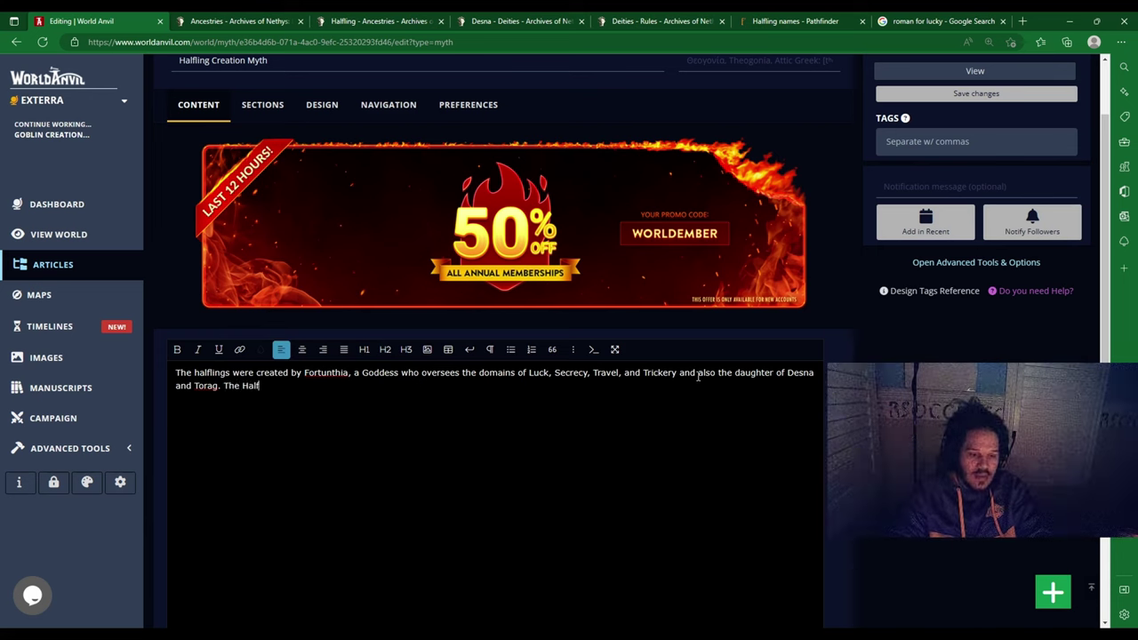
{"action": "type", "text": "lings say "}
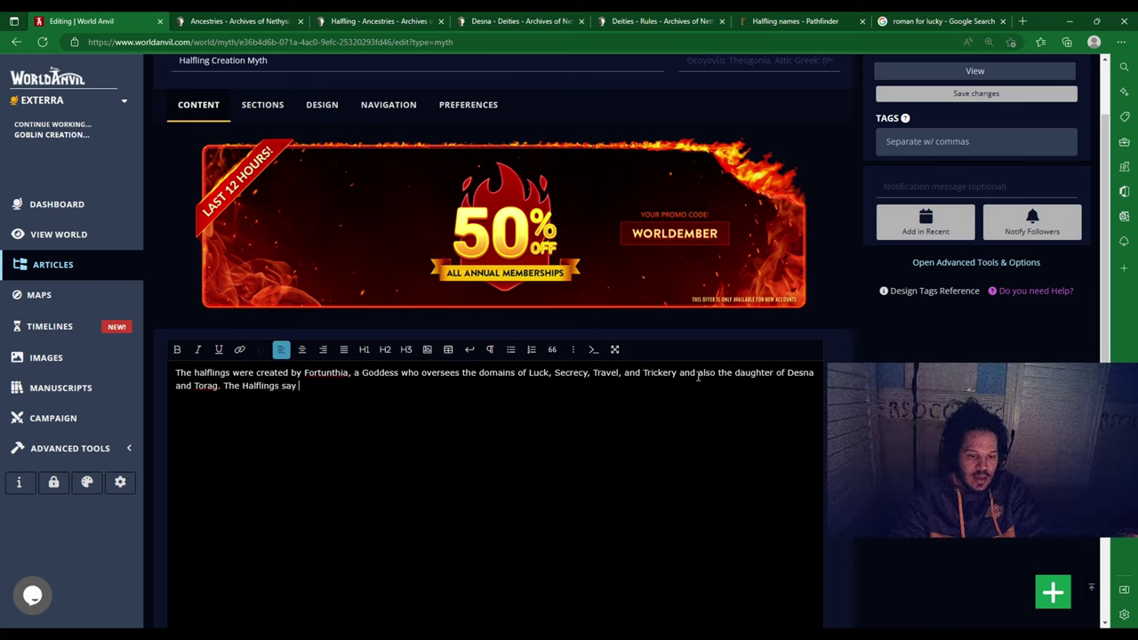
{"action": "type", "text": "that the"}
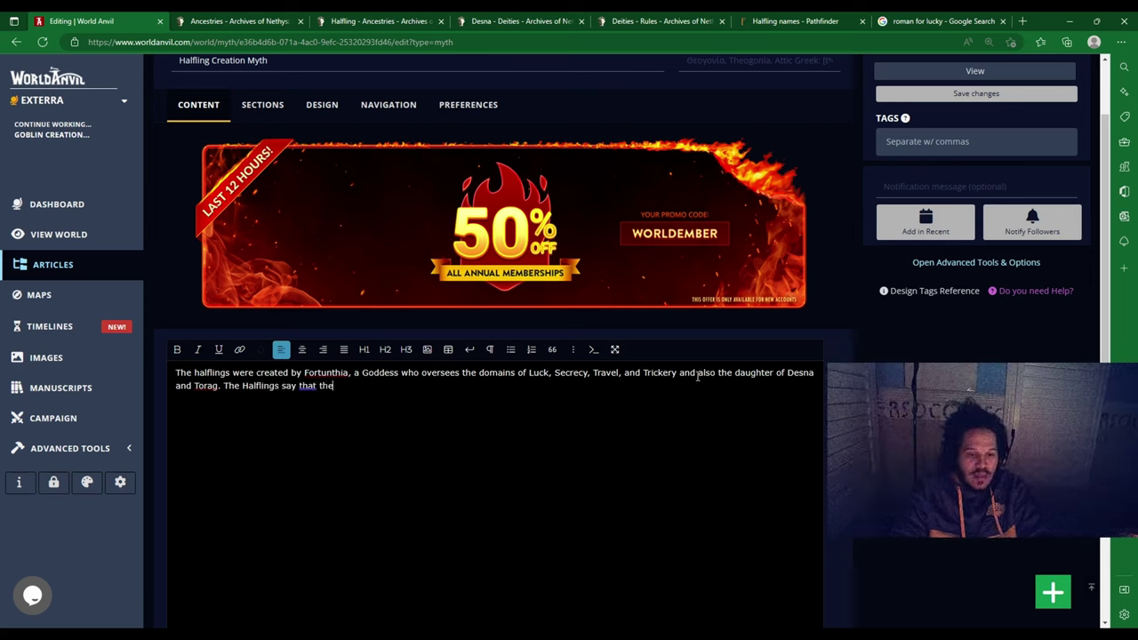
{"action": "type", "text": "they were create"}
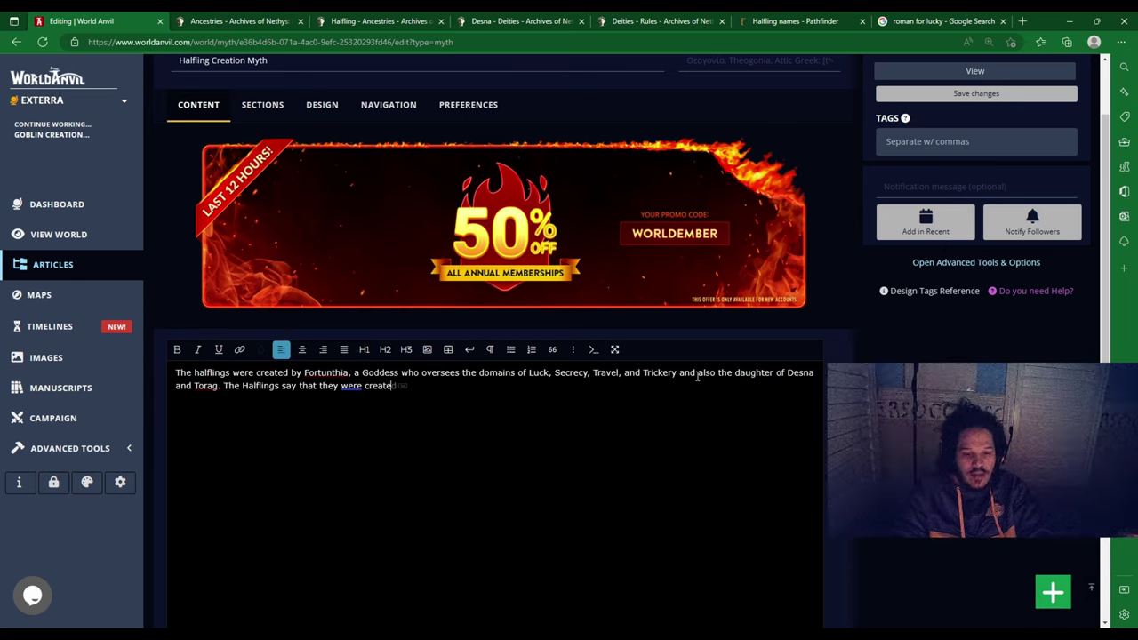
{"action": "type", "text": "d by the"}
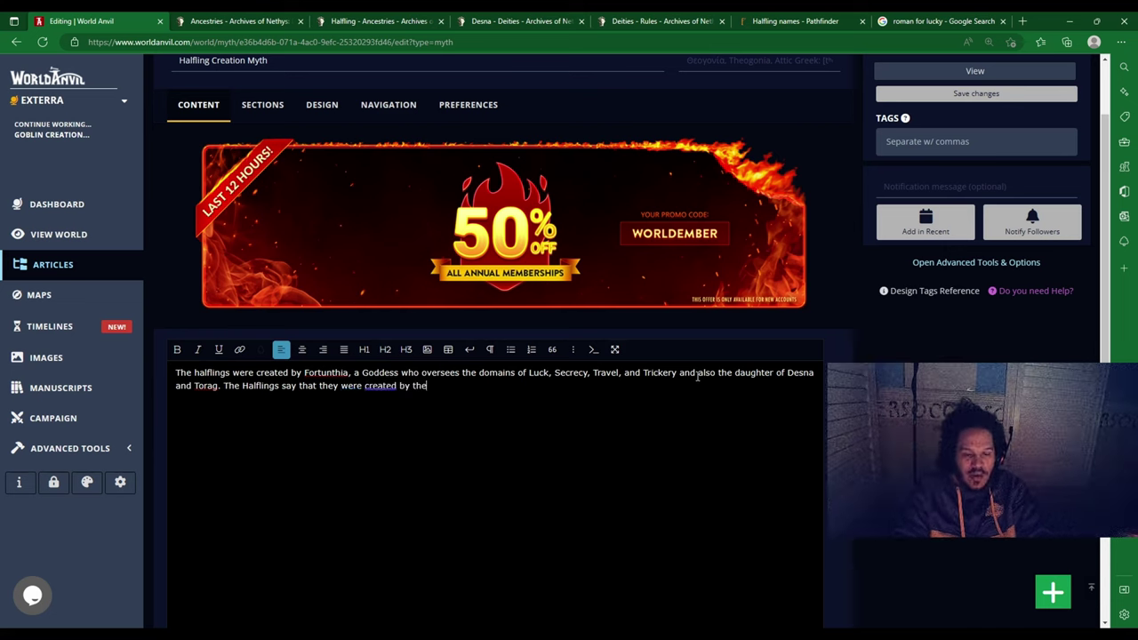
{"action": "type", "text": "ir goddess"}
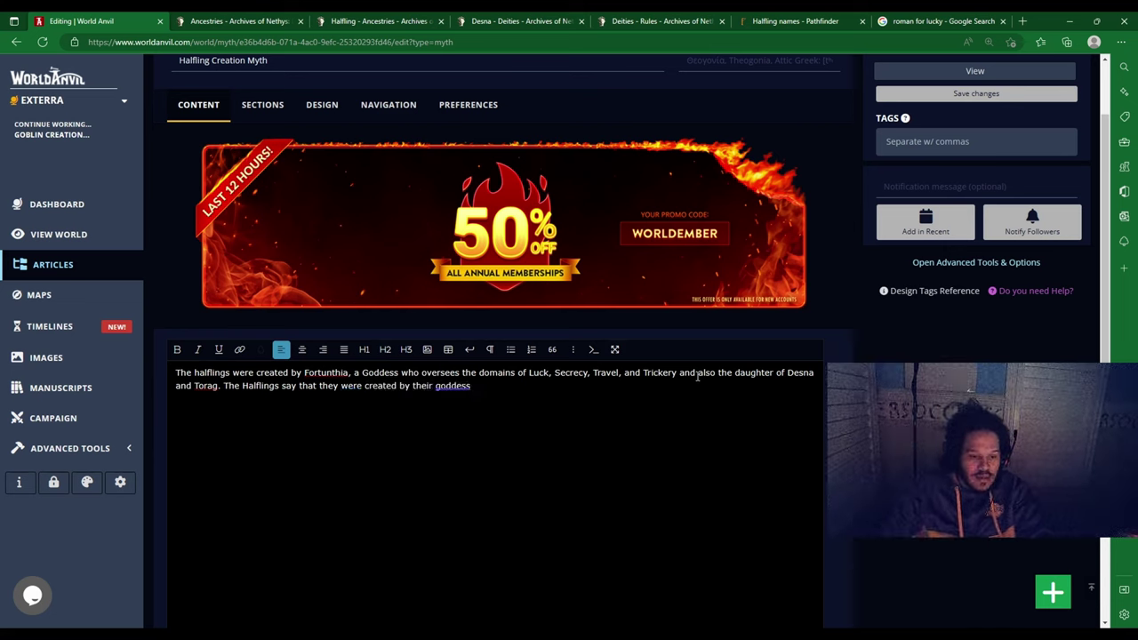
Step: Capitalize "halflings" as "Halflings" in the opening sentence
{"action": "left_click", "coordinate": [198, 373]}
{"action": "key", "text": "BackSpace"}
{"action": "type", "text": "H"}
{"action": "key", "text": "BackSpace"}
{"action": "type", "text": "H"}
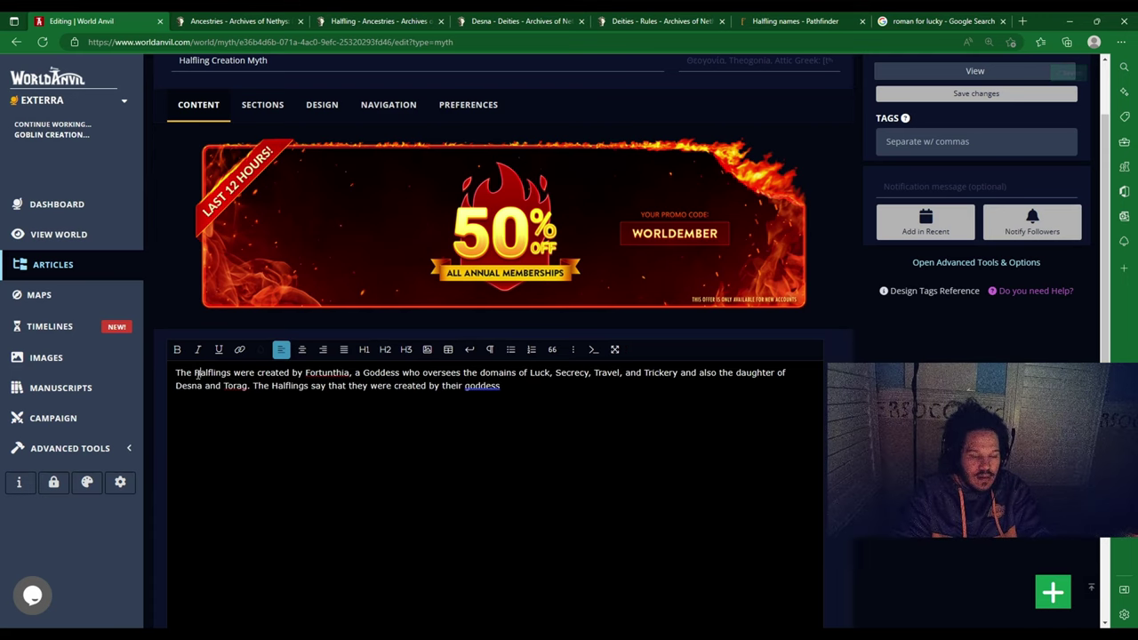
Step: Continue the second sentence after "goddess" with "in order to travel the lands of Exterra and"
{"action": "left_click", "coordinate": [544, 393]}
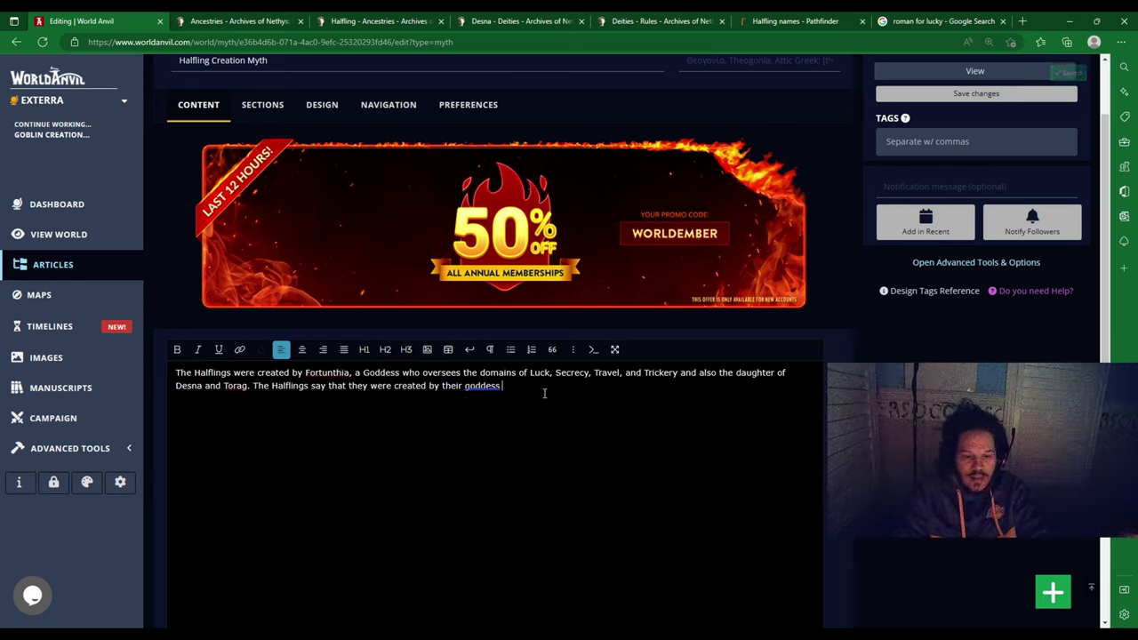
{"action": "type", "text": "in order to tr"}
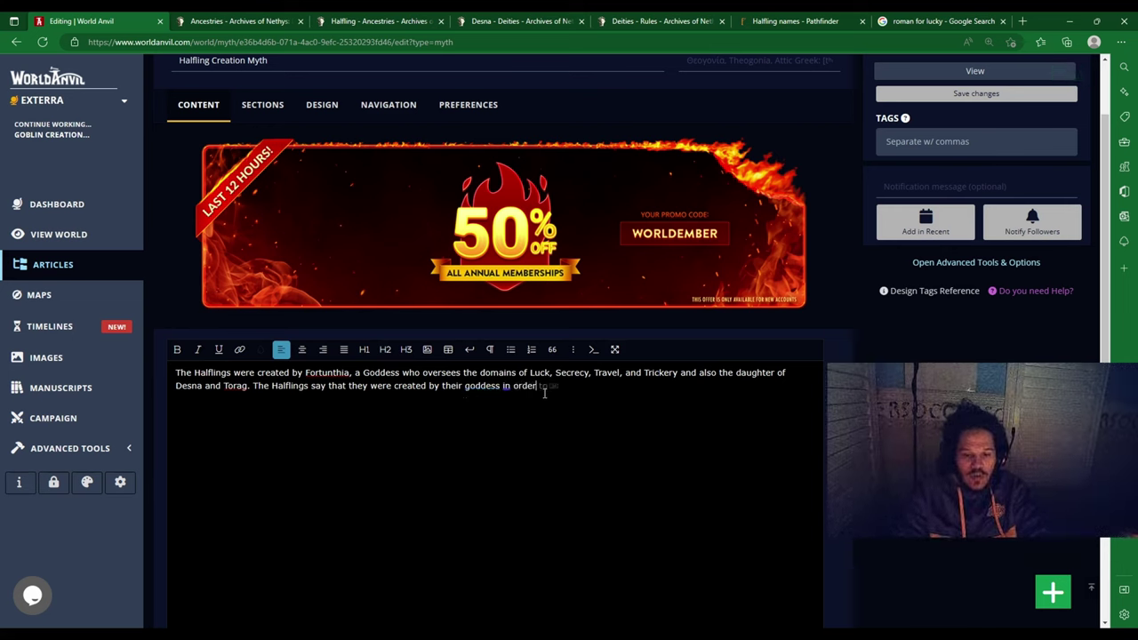
{"action": "type", "text": "vel "}
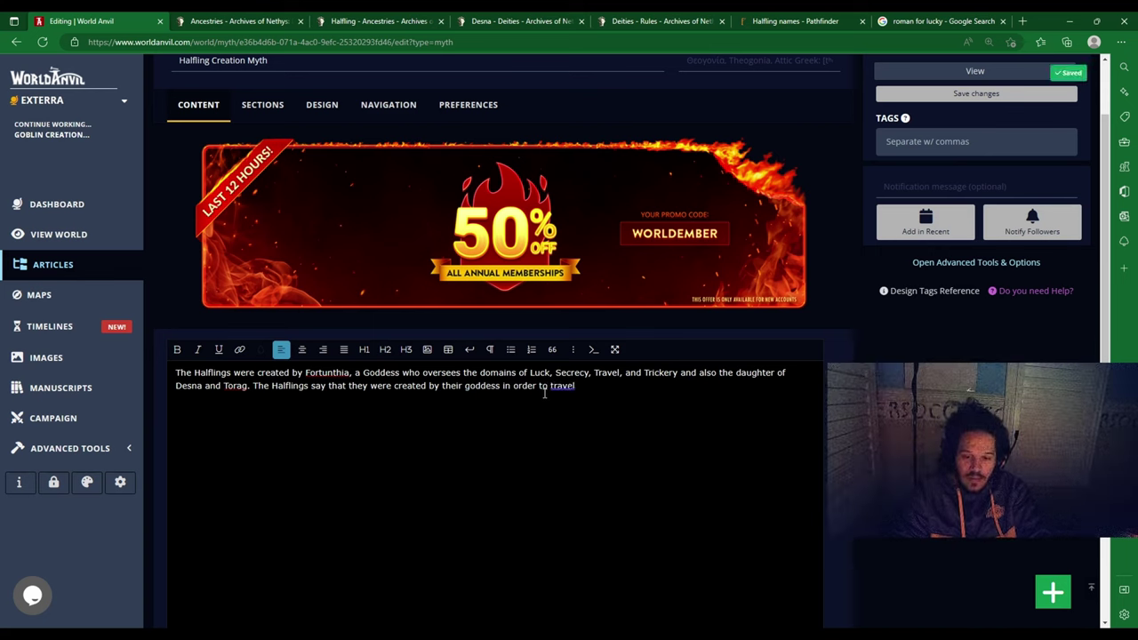
{"action": "type", "text": "throu"}
{"action": "key", "text": "BackSpace"}
{"action": "key", "text": "BackSpace"}
{"action": "key", "text": "BackSpace"}
{"action": "key", "text": "BackSpace"}
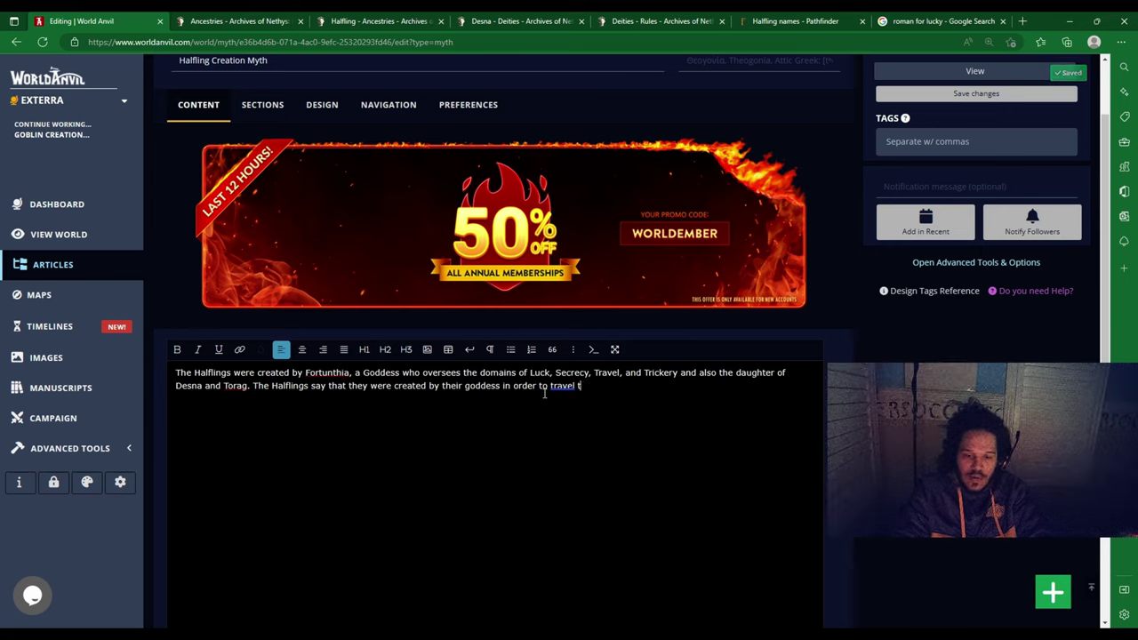
{"action": "type", "text": "r"}
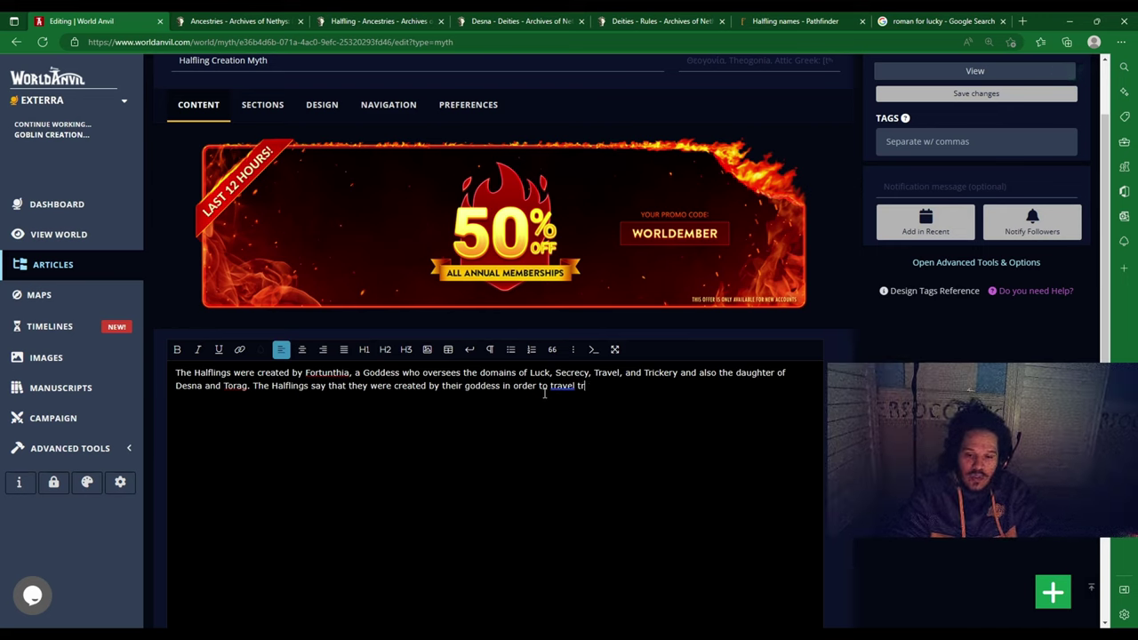
{"action": "key", "text": "BackSpace"}
{"action": "type", "text": "he lands o"}
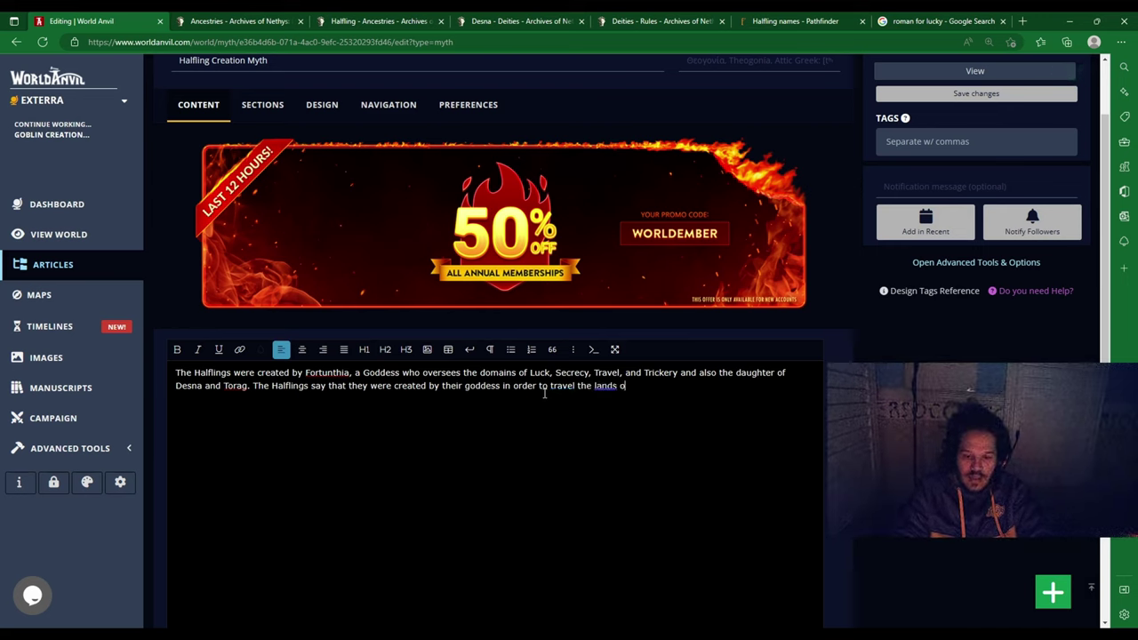
{"action": "type", "text": "f Exterra and"}
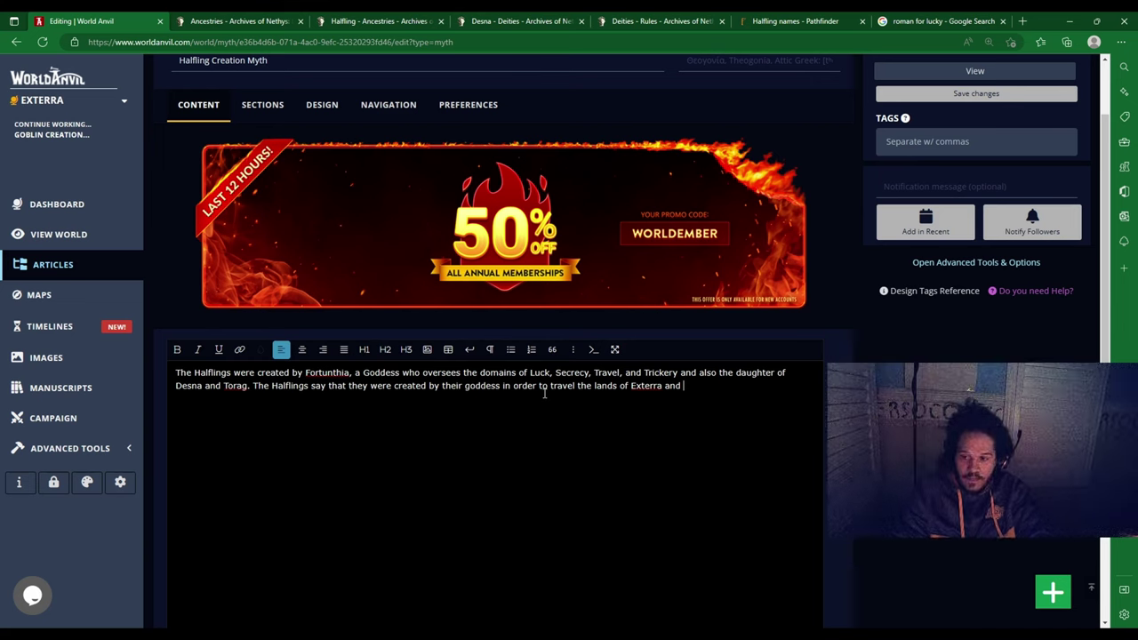
Step: Extend the Halflings' purpose in the second sentence with "provide protection to all of"
{"action": "type", "text": "provide"}
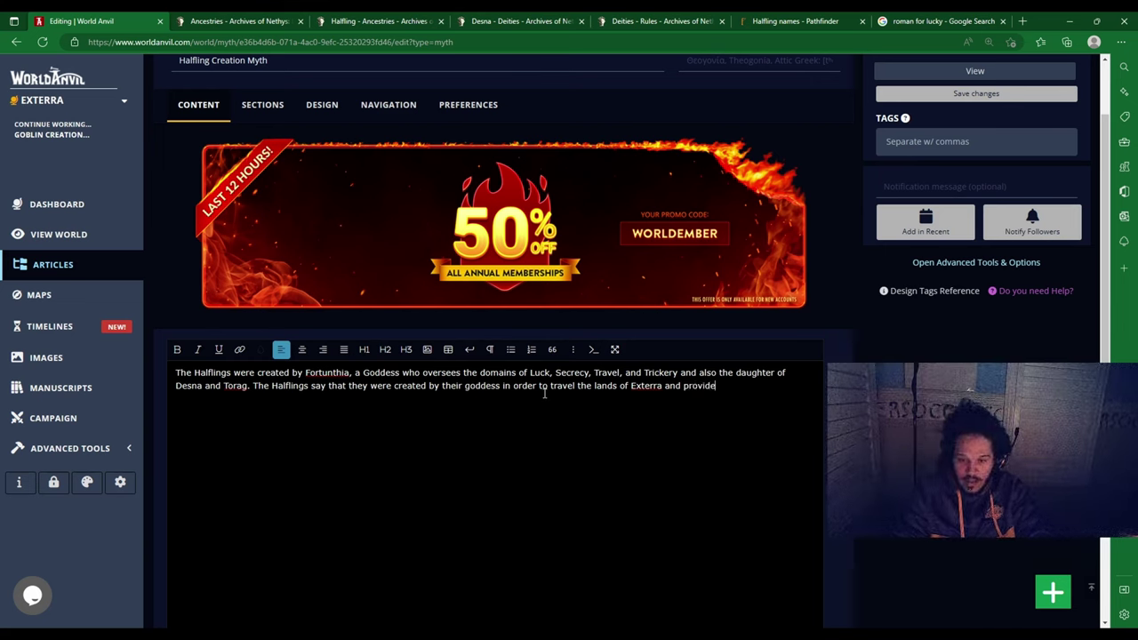
{"action": "type", "text": " protecti"}
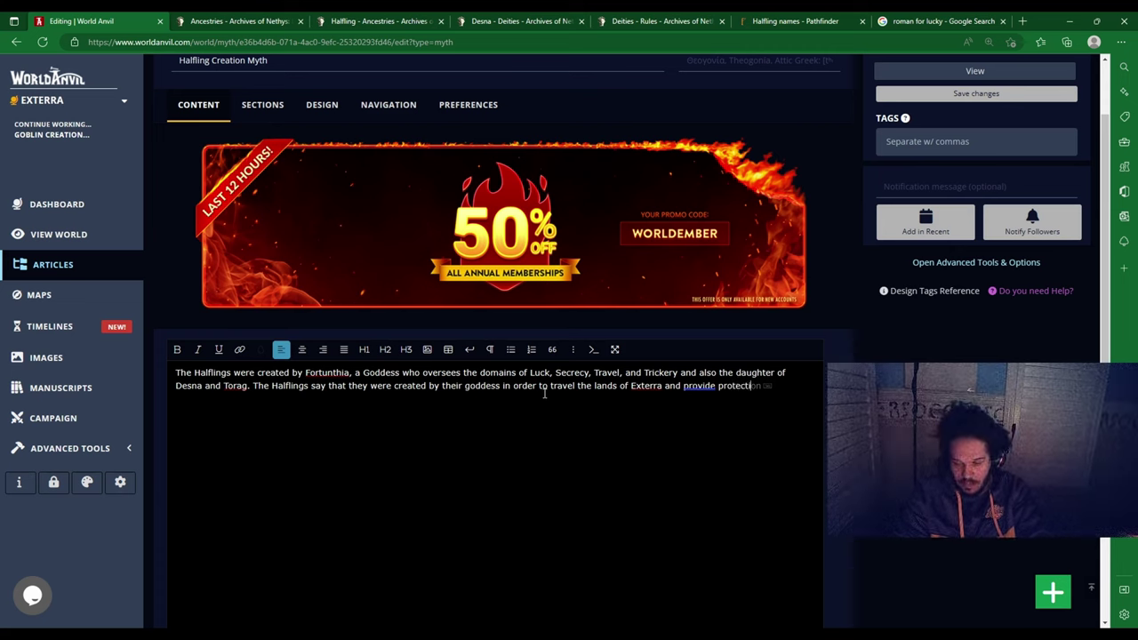
{"action": "type", "text": "on to all "}
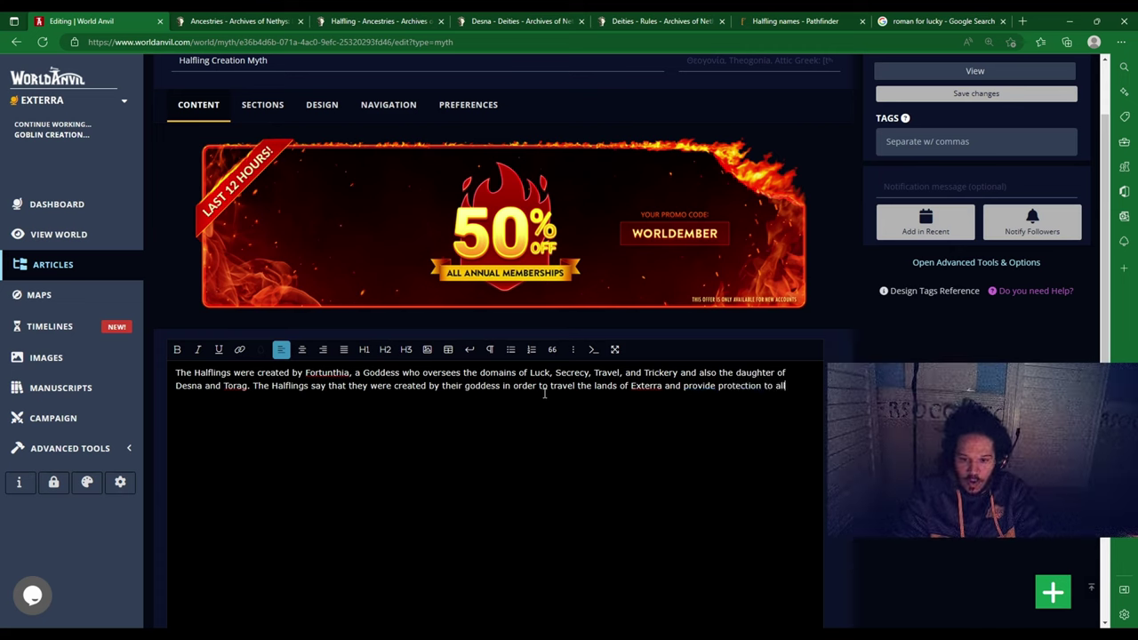
{"action": "type", "text": "of"}
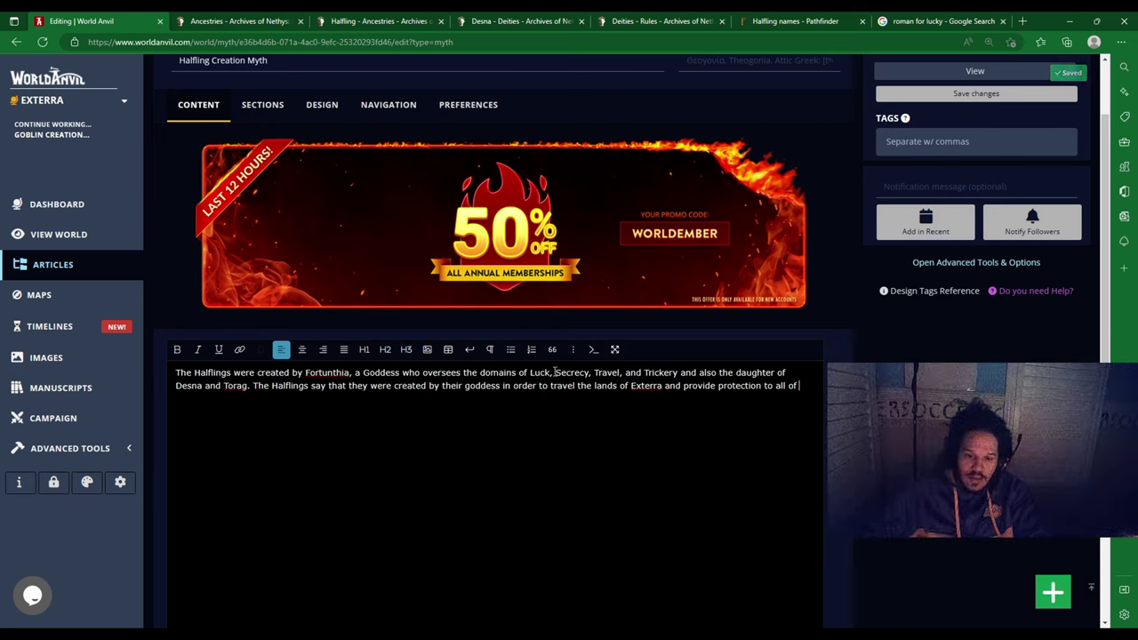
Step: Insert "Protection," between "Luck" and "Secrecy" in the goddess's domain list and return to the end of the text
{"action": "left_click", "coordinate": [554, 373]}
{"action": "type", "text": "Protection,"}
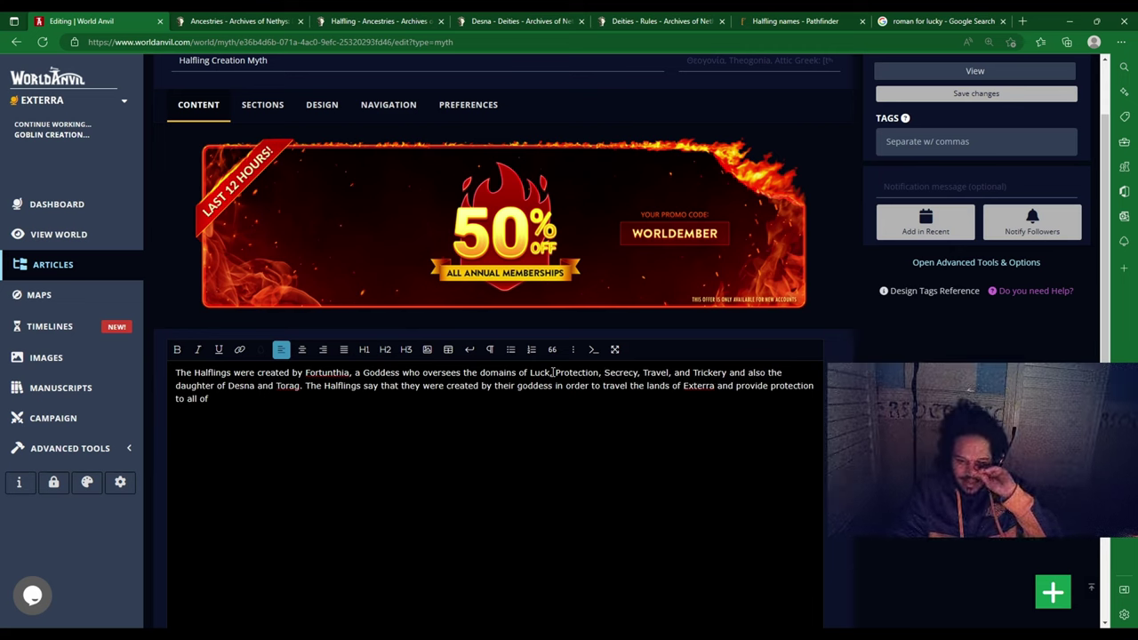
{"action": "left_click", "coordinate": [628, 403]}
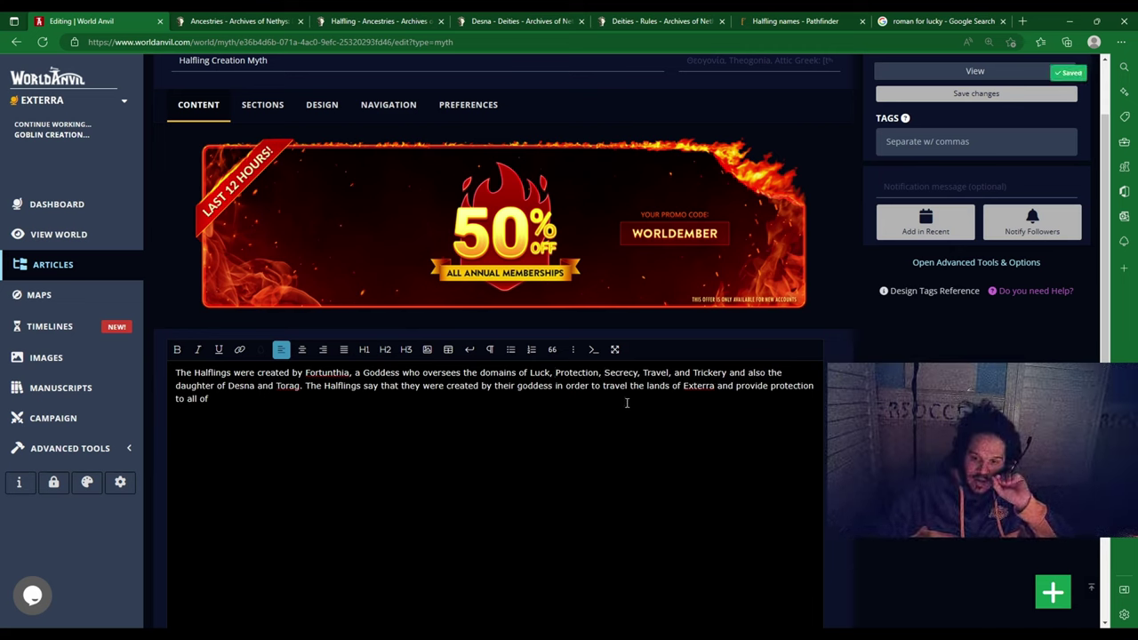
Step: Finish the second sentence after "protection to all of" with "the ancestries of Exterra."
{"action": "type", "text": "the"}
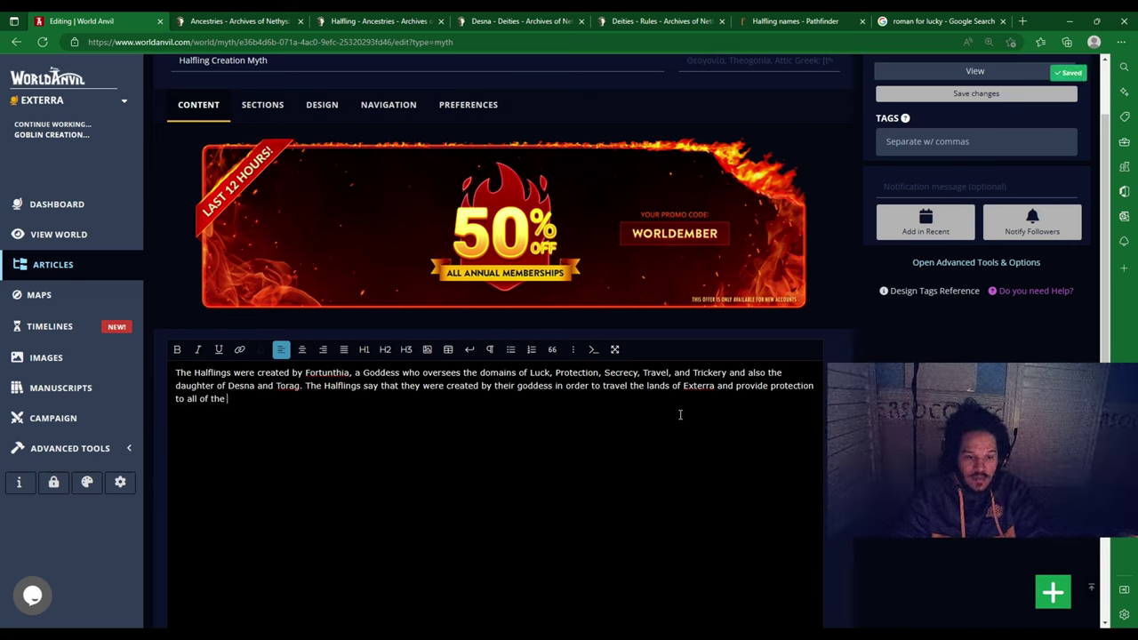
{"action": "type", "text": "A"}
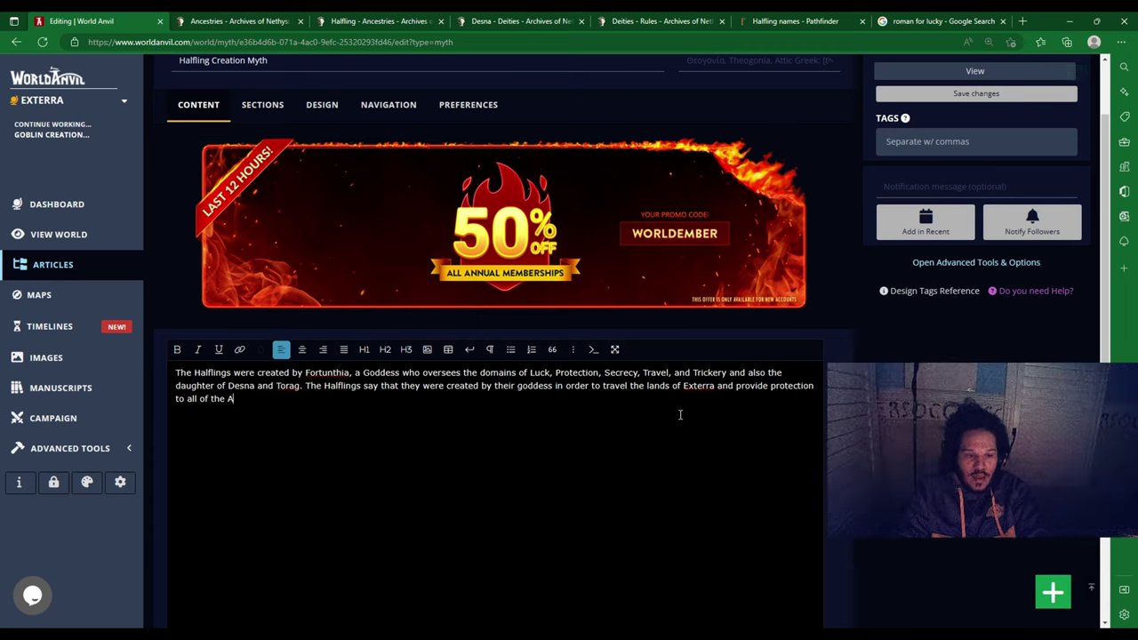
{"action": "type", "text": "nci"}
{"action": "key", "text": "BackSpace"}
{"action": "key", "text": "BackSpace"}
{"action": "key", "text": "BackSpace"}
{"action": "key", "text": "BackSpace"}
{"action": "type", "text": "and"}
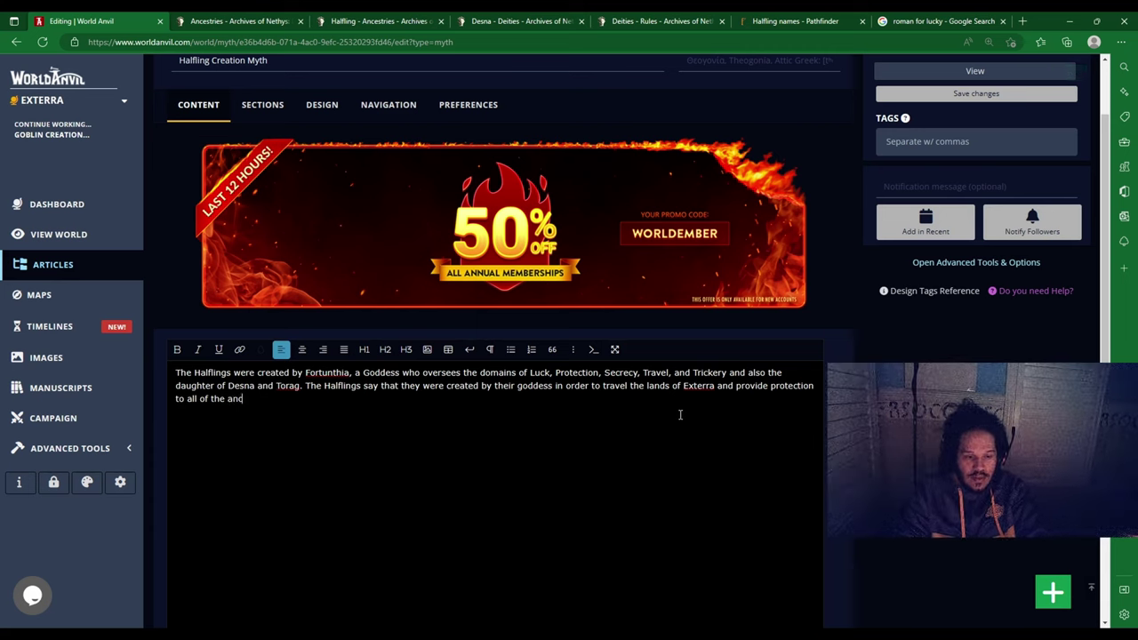
{"action": "key", "text": "BackSpace"}
{"action": "type", "text": "cestries of the"}
{"action": "key", "text": "BackSpace"}
{"action": "key", "text": "BackSpace"}
{"action": "key", "text": "BackSpace"}
{"action": "key", "text": "BackSpace"}
{"action": "key", "text": "BackSpace"}
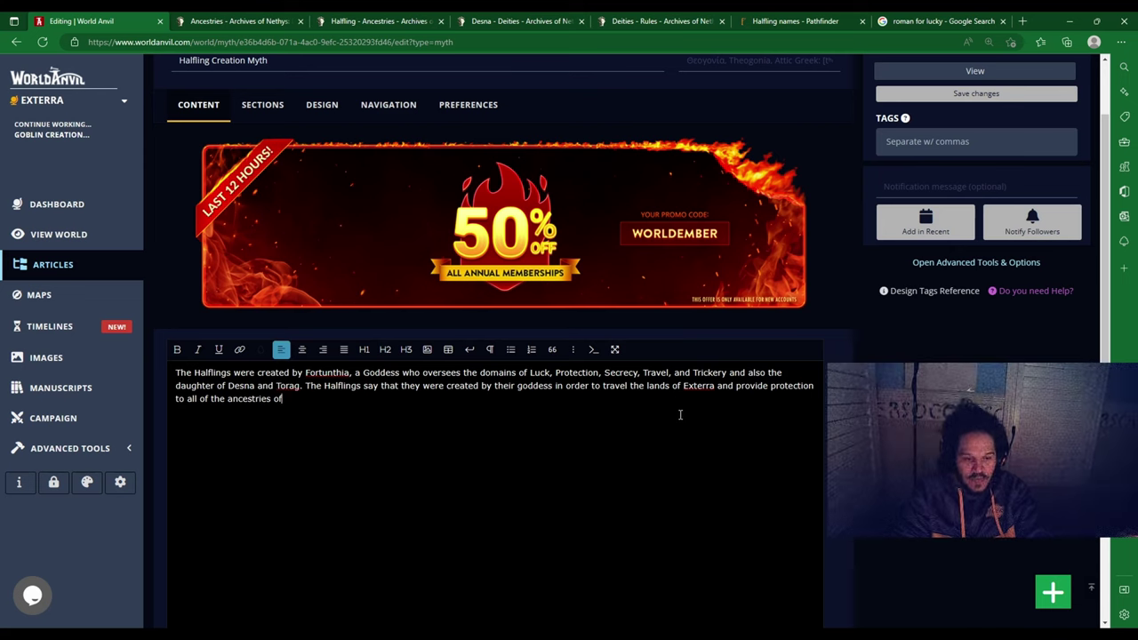
{"action": "type", "text": "Exterra. "}
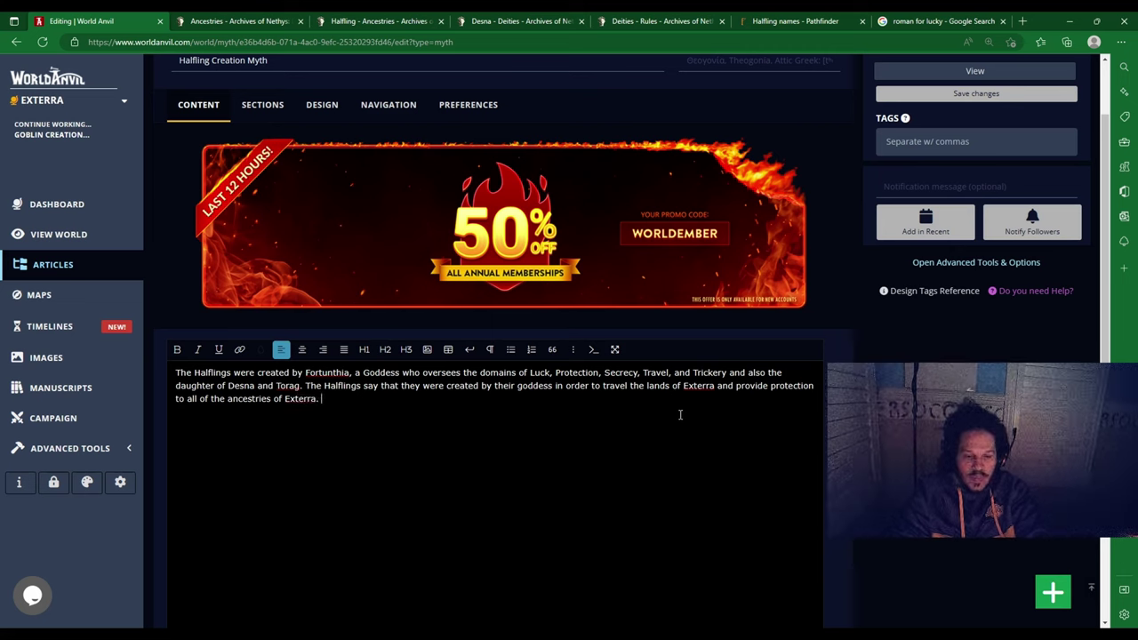
Step: Begin a third sentence with "They like the Gnomes", capitalizing "Gnomes"
{"action": "type", "text": "They"}
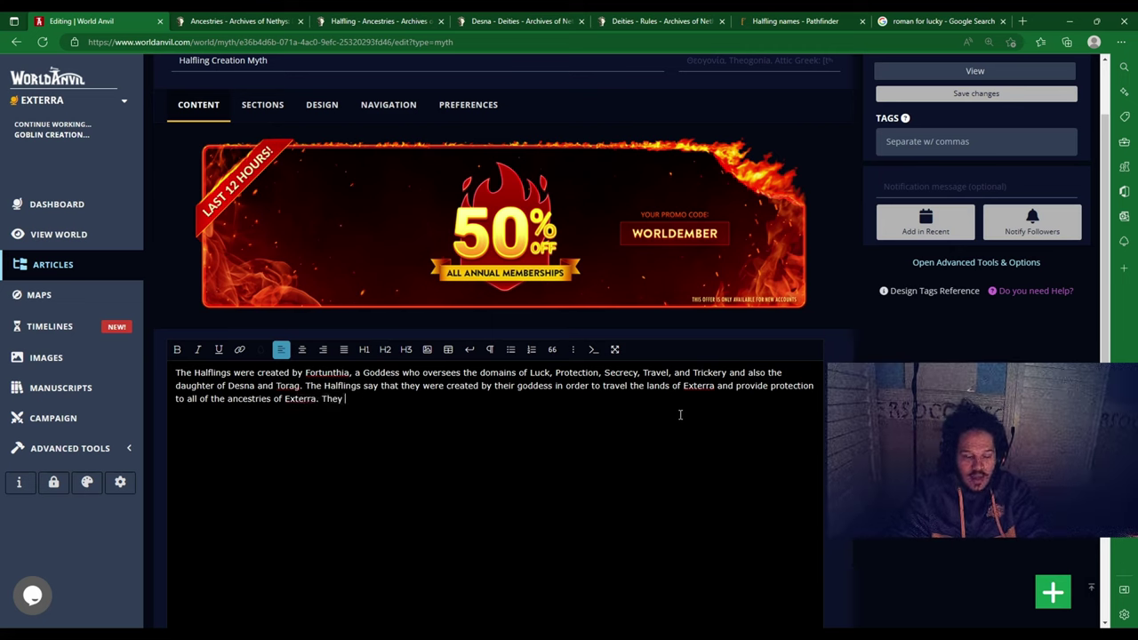
{"action": "type", "text": " l"}
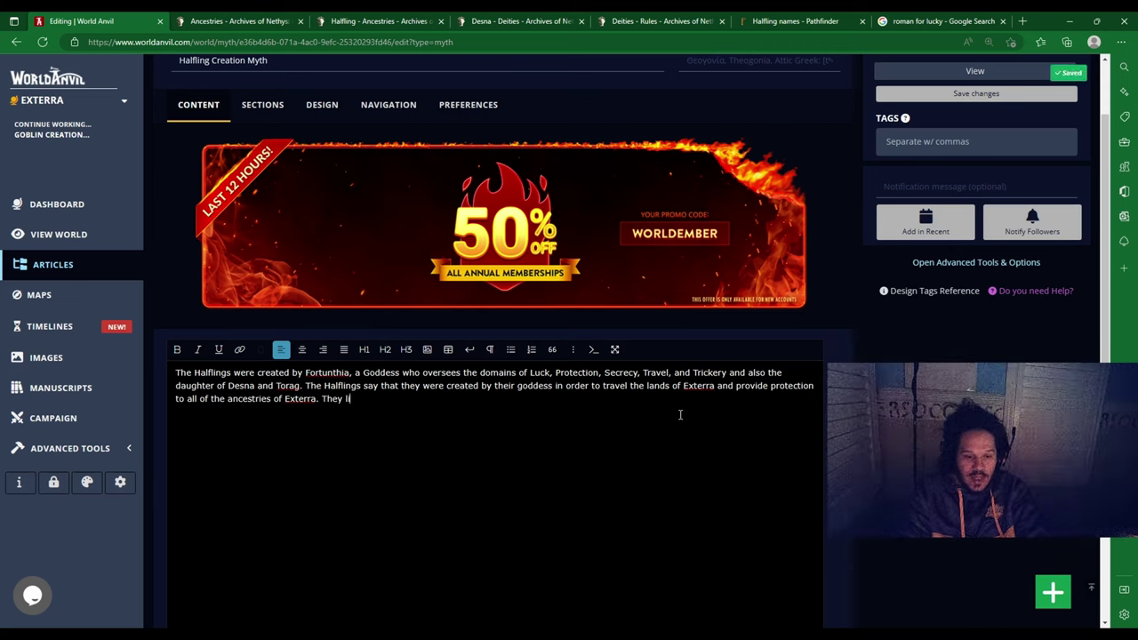
{"action": "type", "text": "ike the gnomes"}
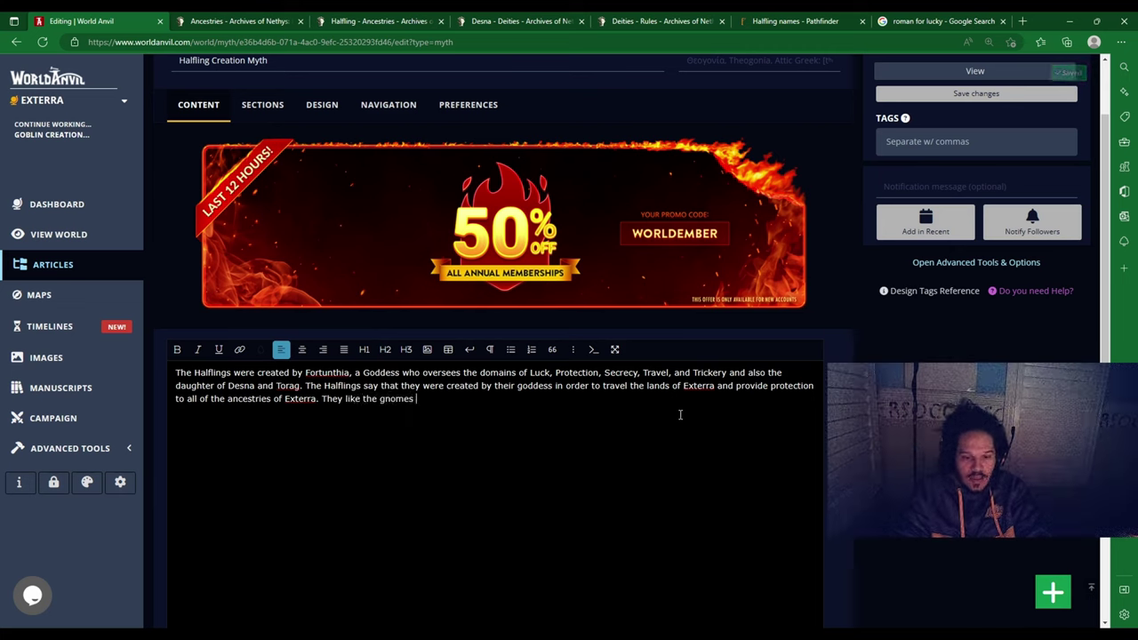
{"action": "key", "text": "BackSpace"}
{"action": "key", "text": "BackSpace"}
{"action": "key", "text": "BackSpace"}
{"action": "key", "text": "BackSpace"}
{"action": "key", "text": "BackSpace"}
{"action": "key", "text": "BackSpace"}
{"action": "key", "text": "BackSpace"}
{"action": "type", "text": "Gnomes"}
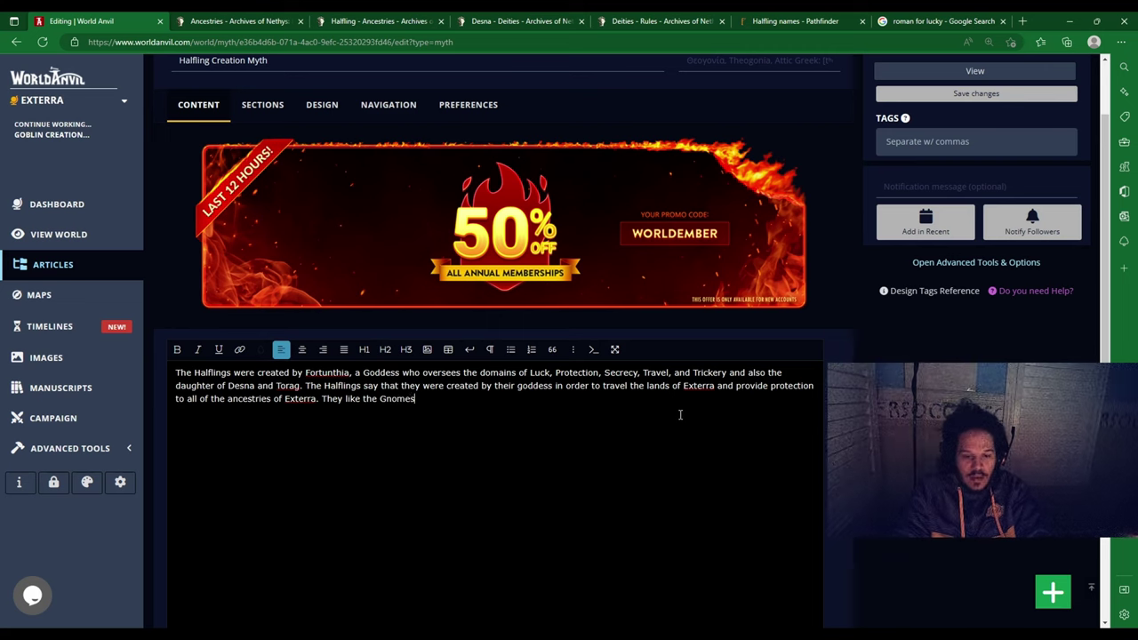
Step: Continue the third sentence after "Gnomes" with "do not have a home they call their own and"
{"action": "type", "text": " do not ha"}
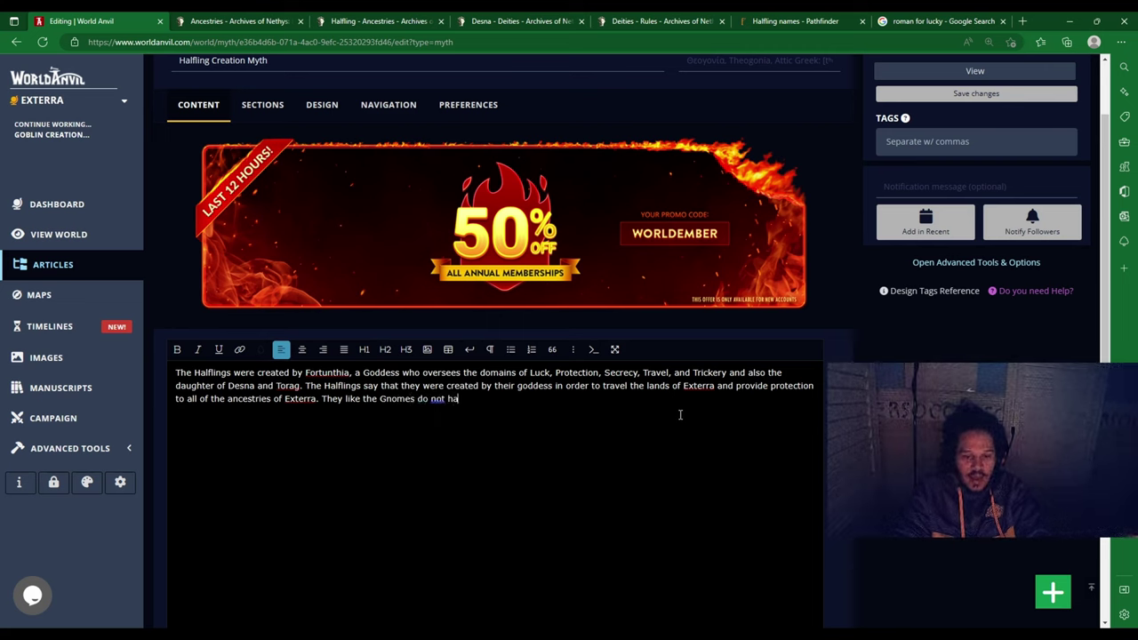
{"action": "type", "text": "ve a home of"}
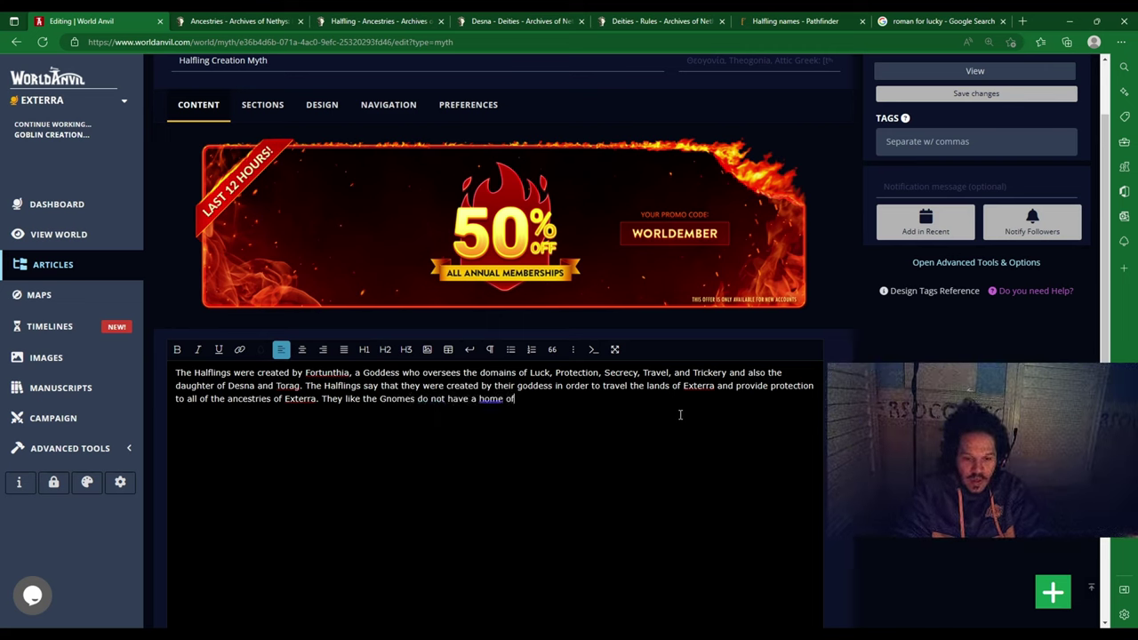
{"action": "key", "text": "BackSpace"}
{"action": "key", "text": "BackSpace"}
{"action": "type", "text": "they cal"}
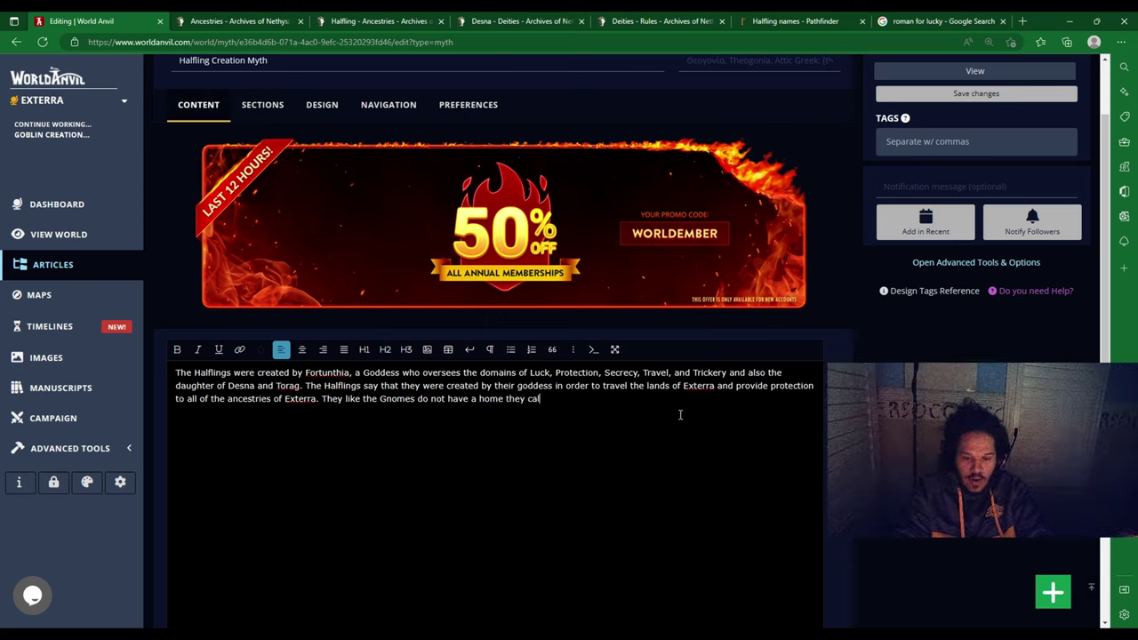
{"action": "type", "text": "l their own an"}
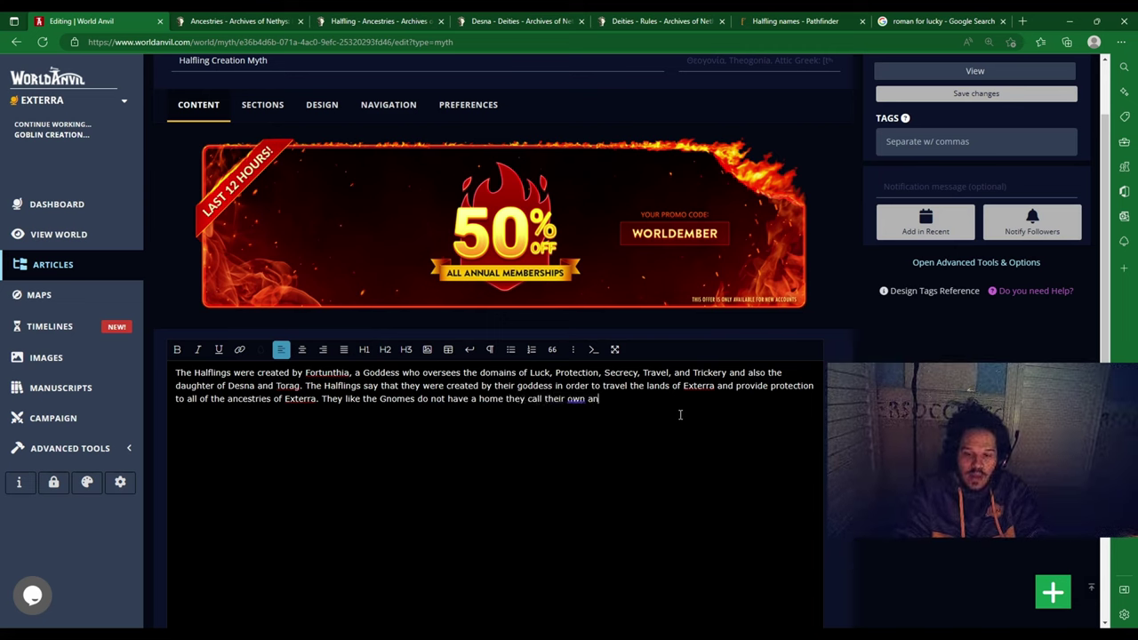
Step: Complete the third sentence with "are found in most of the locales of Exterra."
{"action": "type", "text": "d are found "}
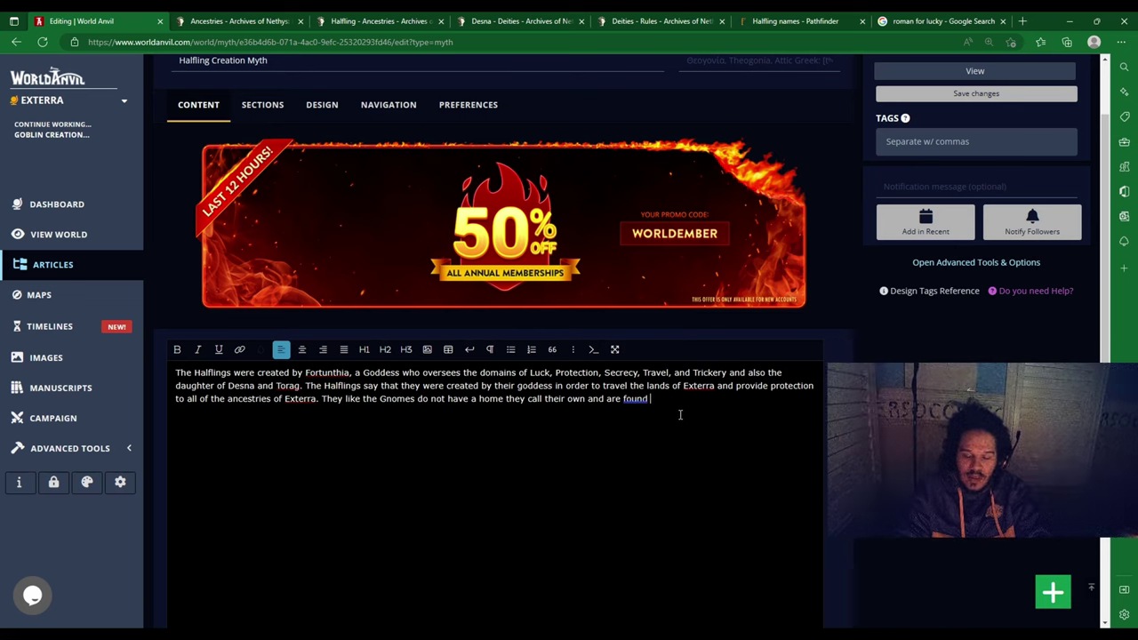
{"action": "type", "text": "in most of the"}
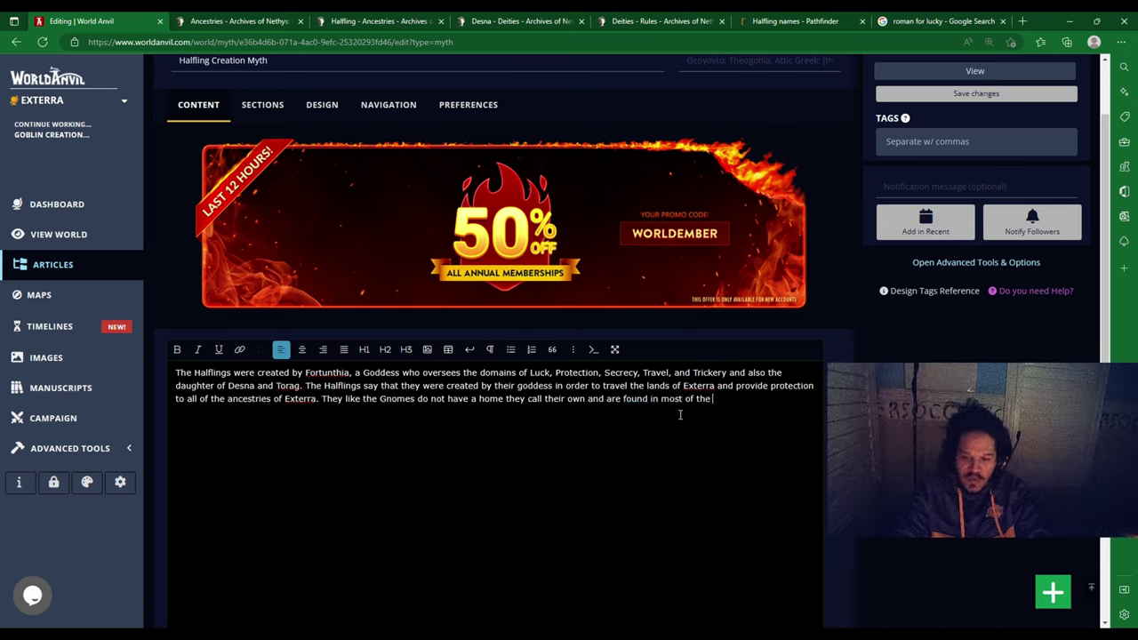
{"action": "type", "text": " locales of the"}
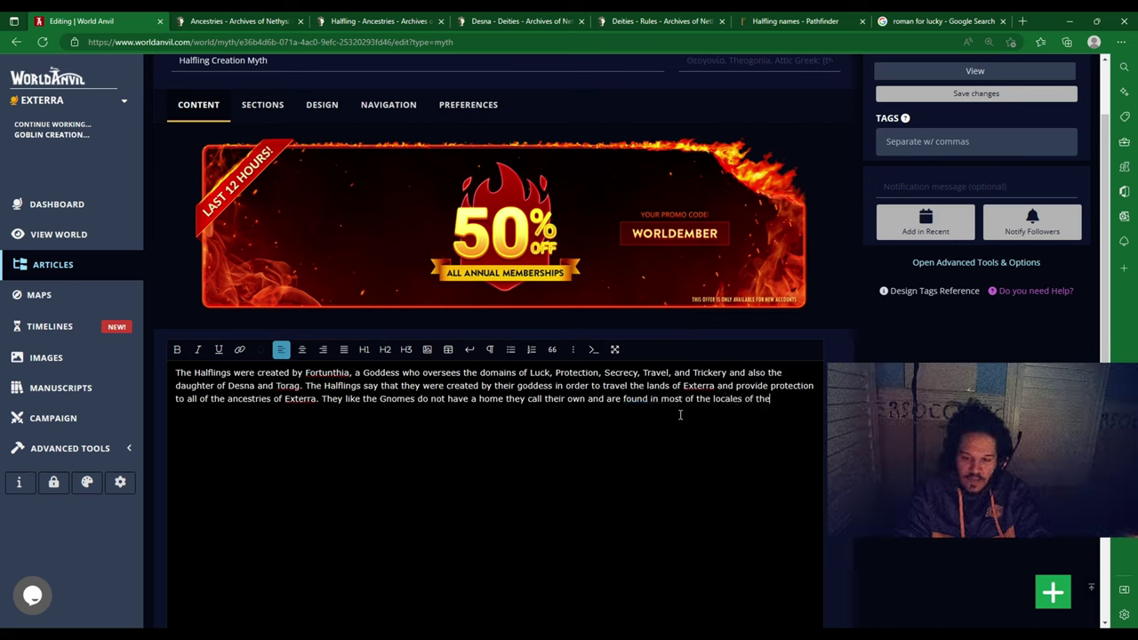
{"action": "key", "text": "BackSpace"}
{"action": "key", "text": "BackSpace"}
{"action": "key", "text": "BackSpace"}
{"action": "type", "text": "Exterra."}
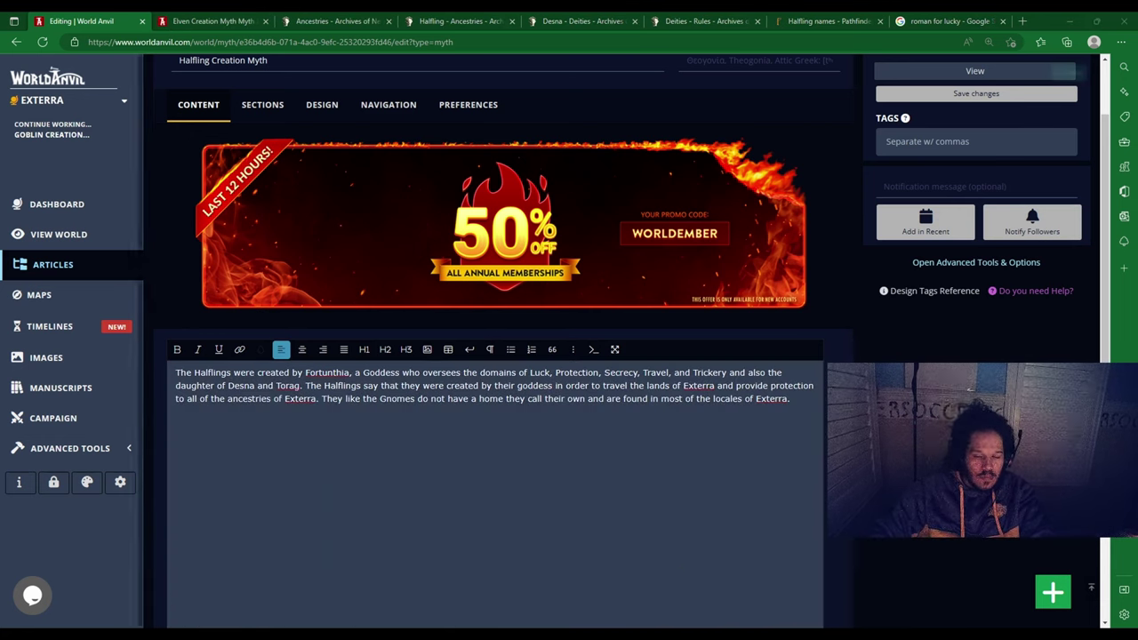
Step: Begin a fourth sentence at the end of the text with "Most Halfings worship Fortunthia"
{"action": "left_click", "coordinate": [794, 399]}
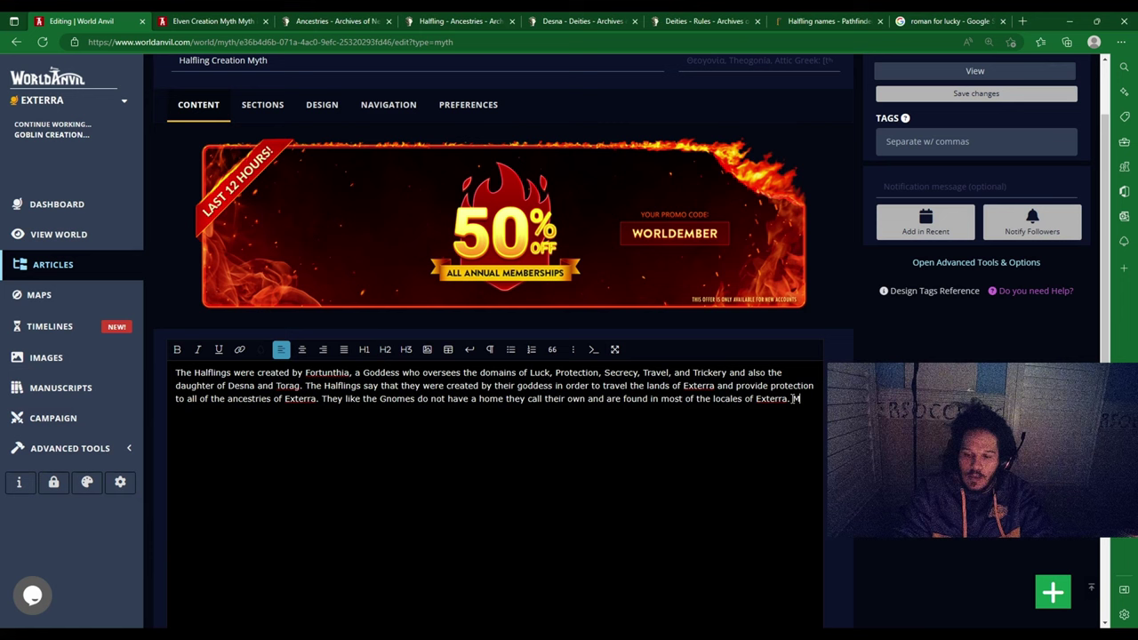
{"action": "type", "text": "Most Ha"}
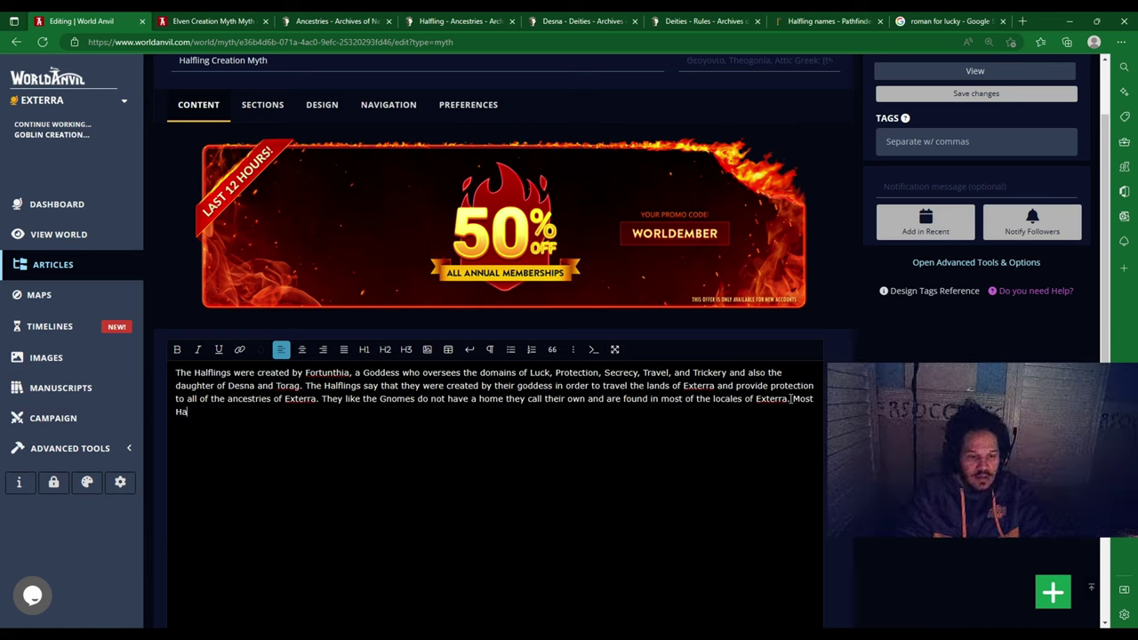
{"action": "type", "text": "lfings st"}
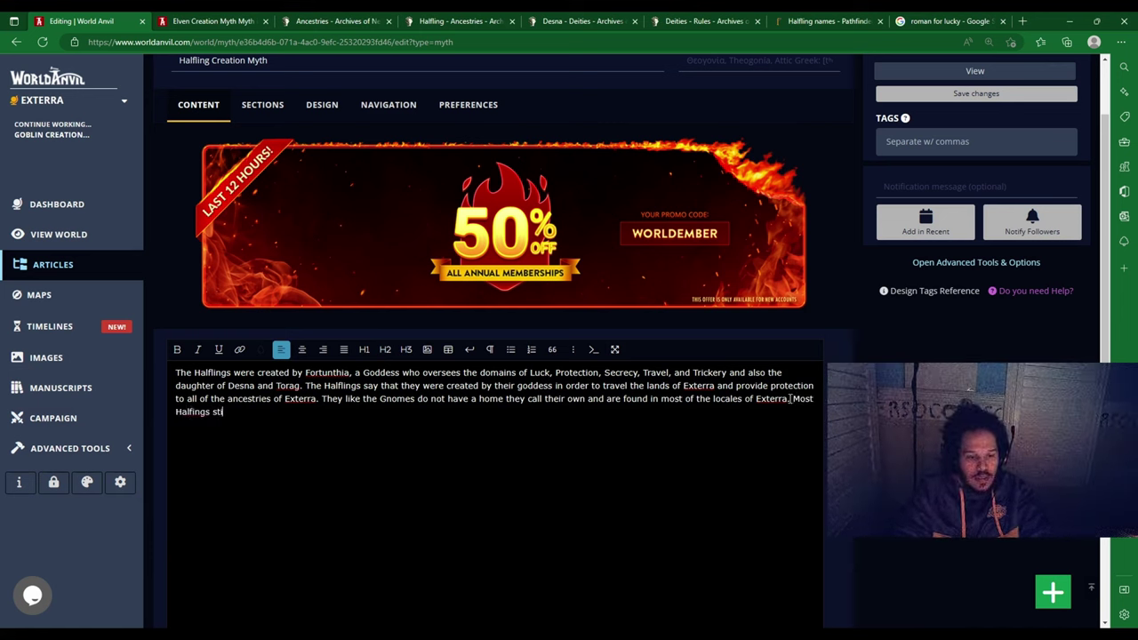
{"action": "type", "text": "ill wor"}
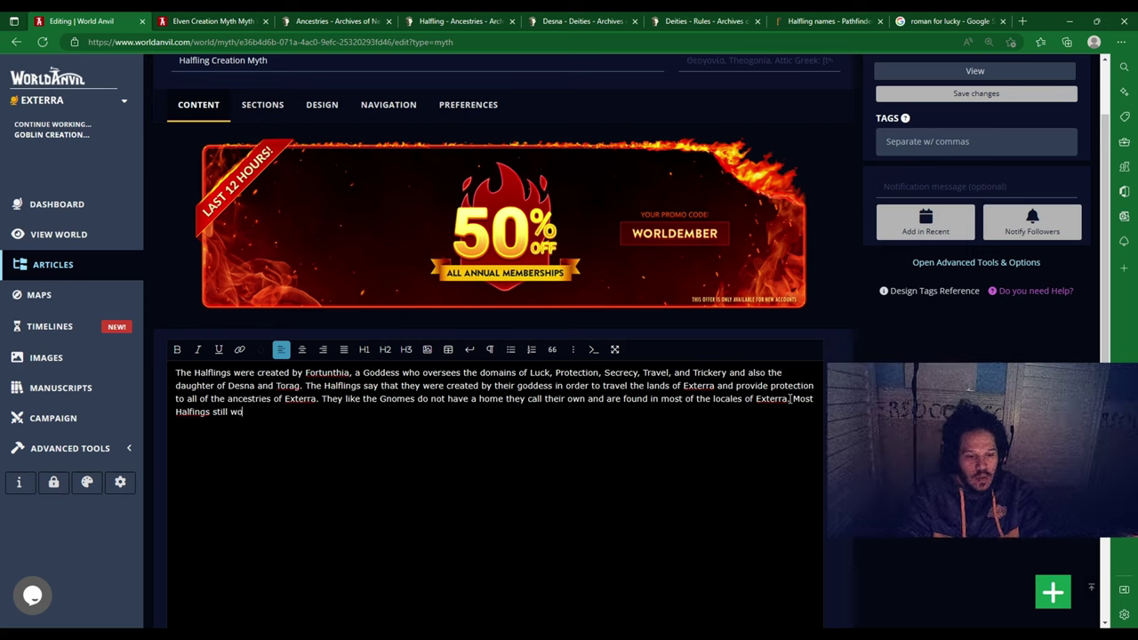
{"action": "key", "text": "BackSpace"}
{"action": "key", "text": "BackSpace"}
{"action": "key", "text": "BackSpace"}
{"action": "key", "text": "BackSpace"}
{"action": "key", "text": "BackSpace"}
{"action": "key", "text": "BackSpace"}
{"action": "key", "text": "BackSpace"}
{"action": "key", "text": "BackSpace"}
{"action": "type", "text": "wors"}
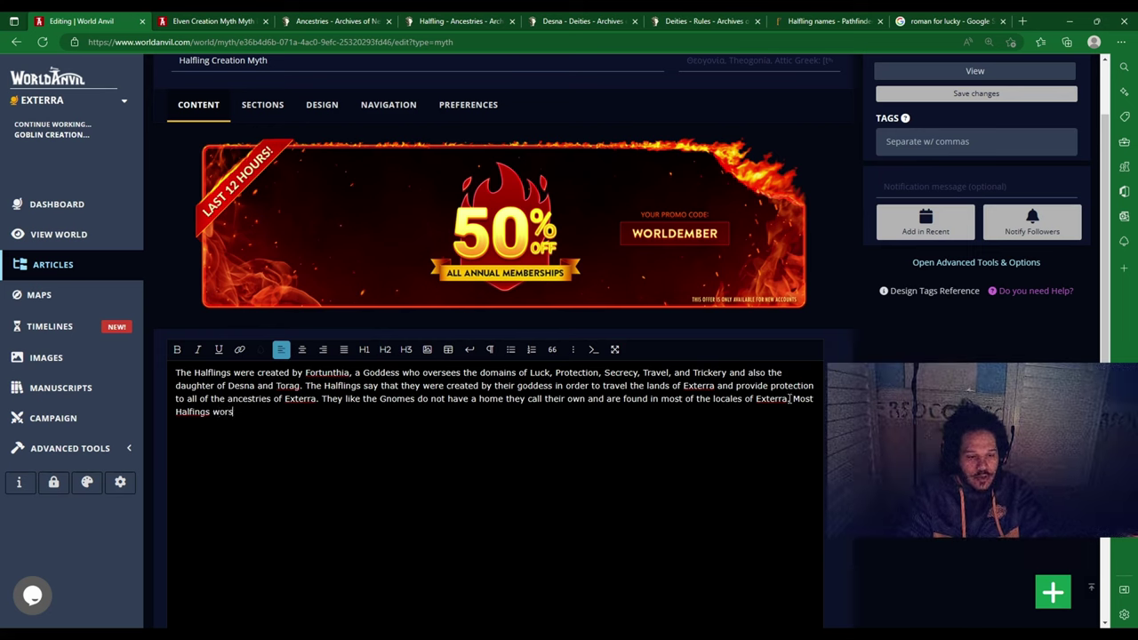
{"action": "type", "text": "hip Fortunth"}
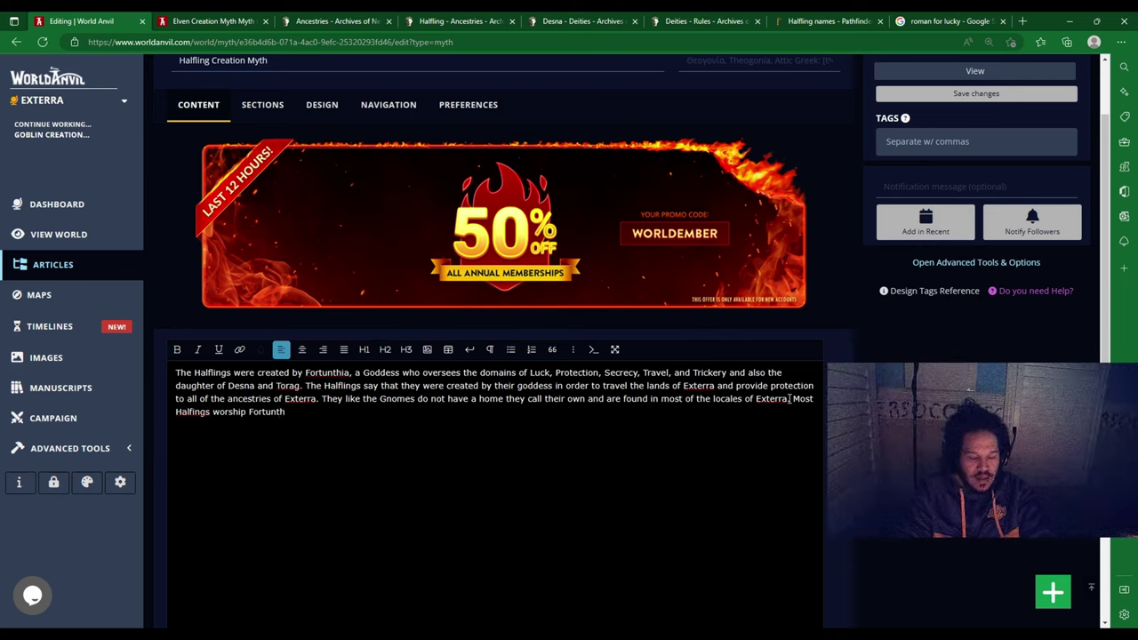
{"action": "type", "text": "ia"}
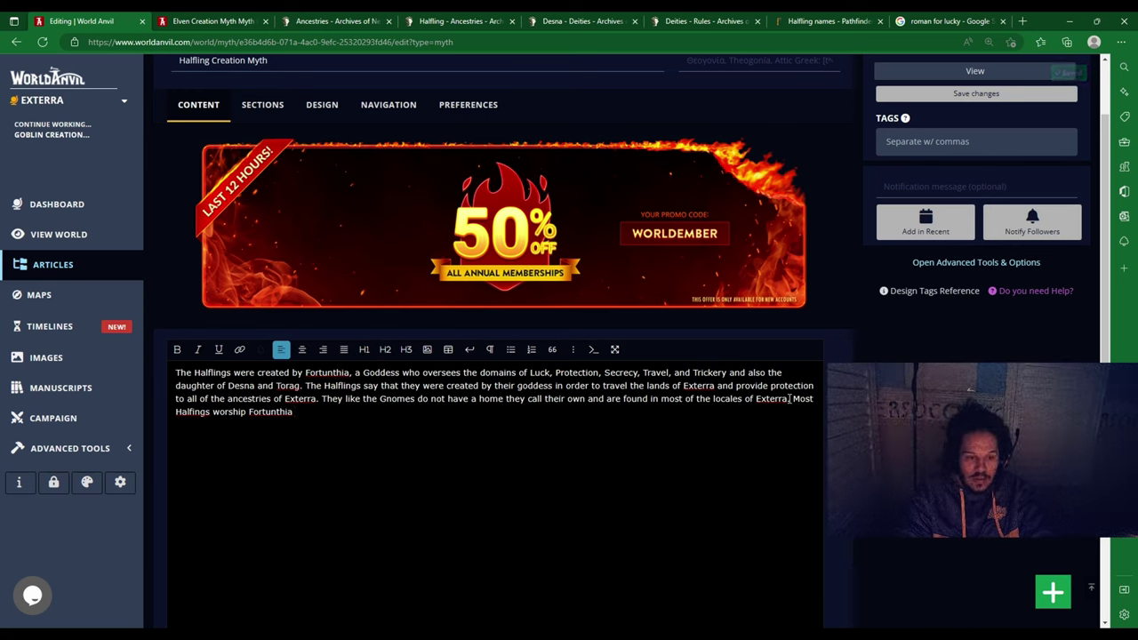
Step: Extend the fourth sentence after "Fortunthia" with ", though some do worship her parents and other"
{"action": "key", "text": "BackSpace"}
{"action": "type", "text": ", th"}
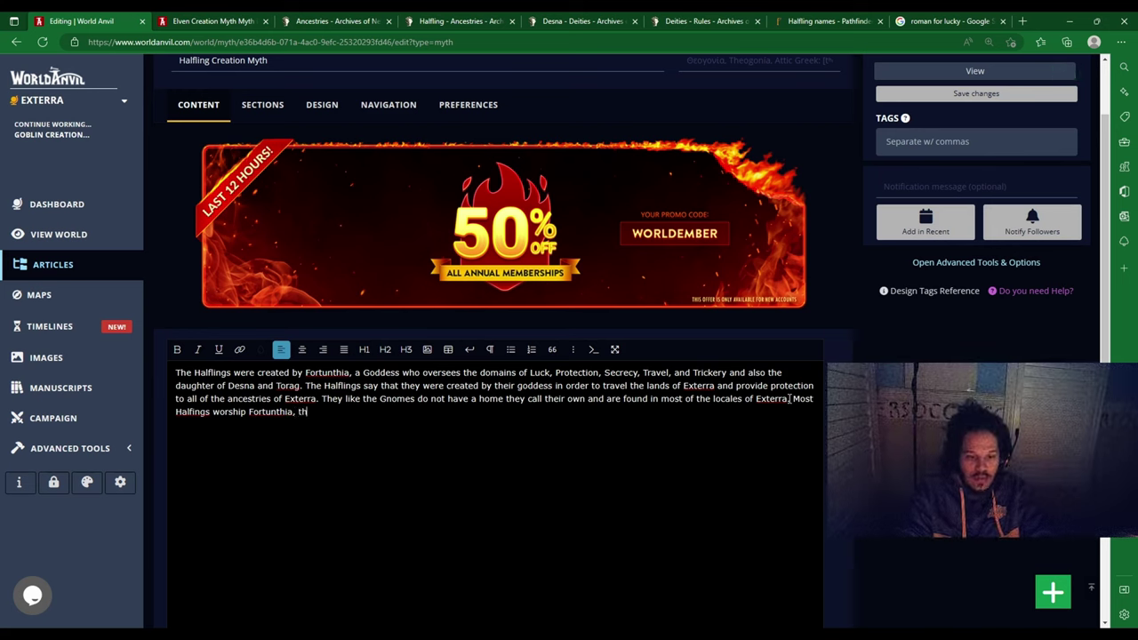
{"action": "type", "text": "ough some do "}
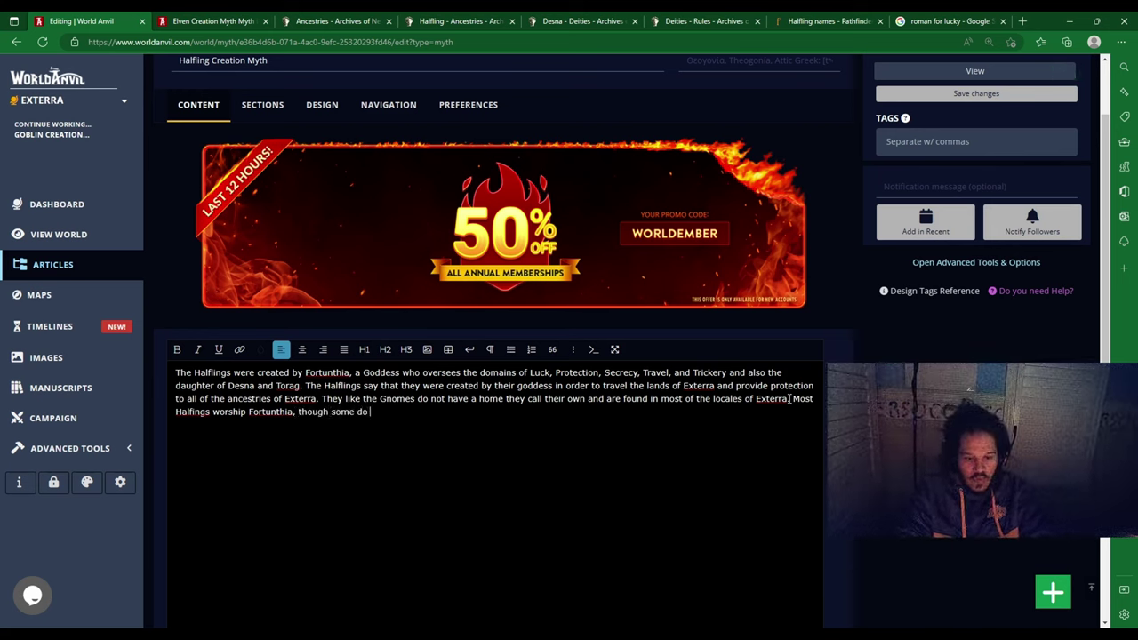
{"action": "type", "text": "worship h"}
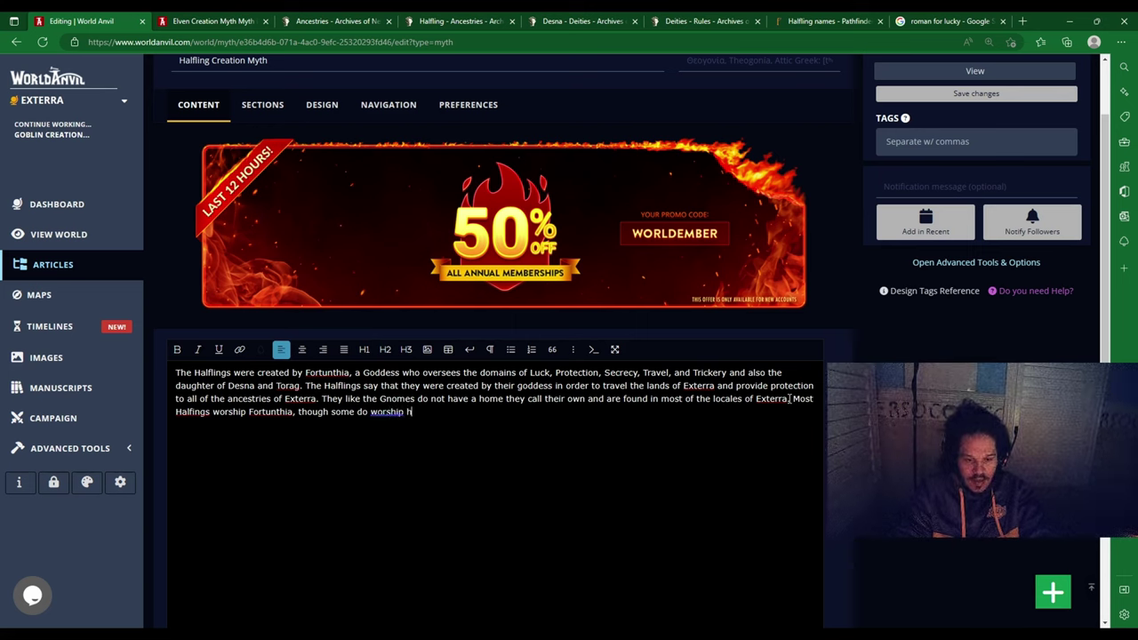
{"action": "type", "text": "er parents "}
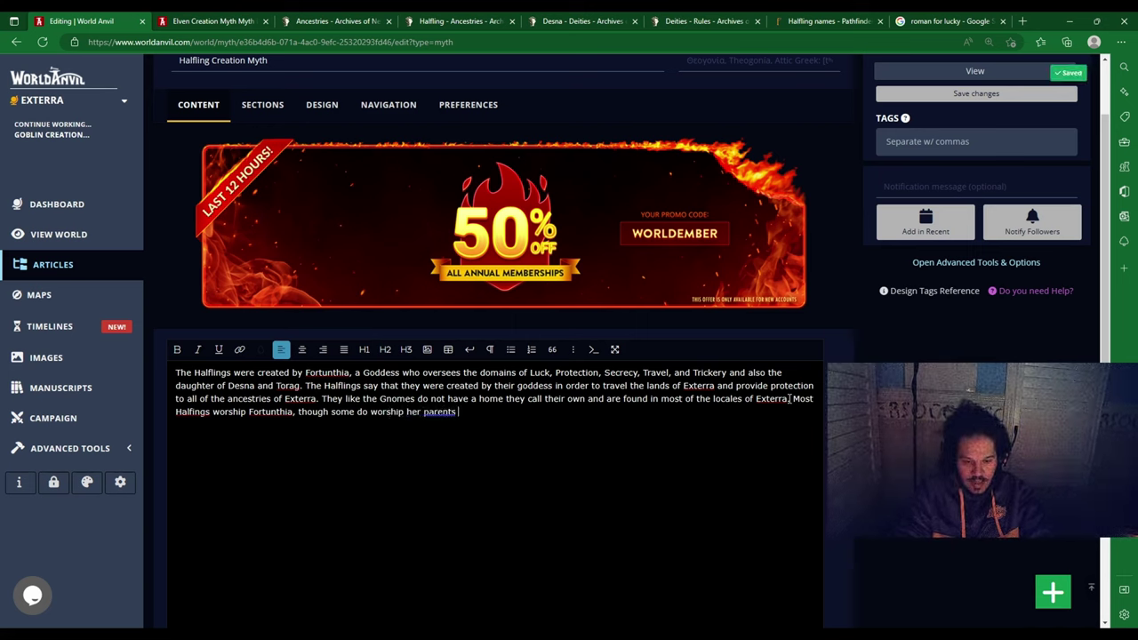
{"action": "type", "text": "and other"}
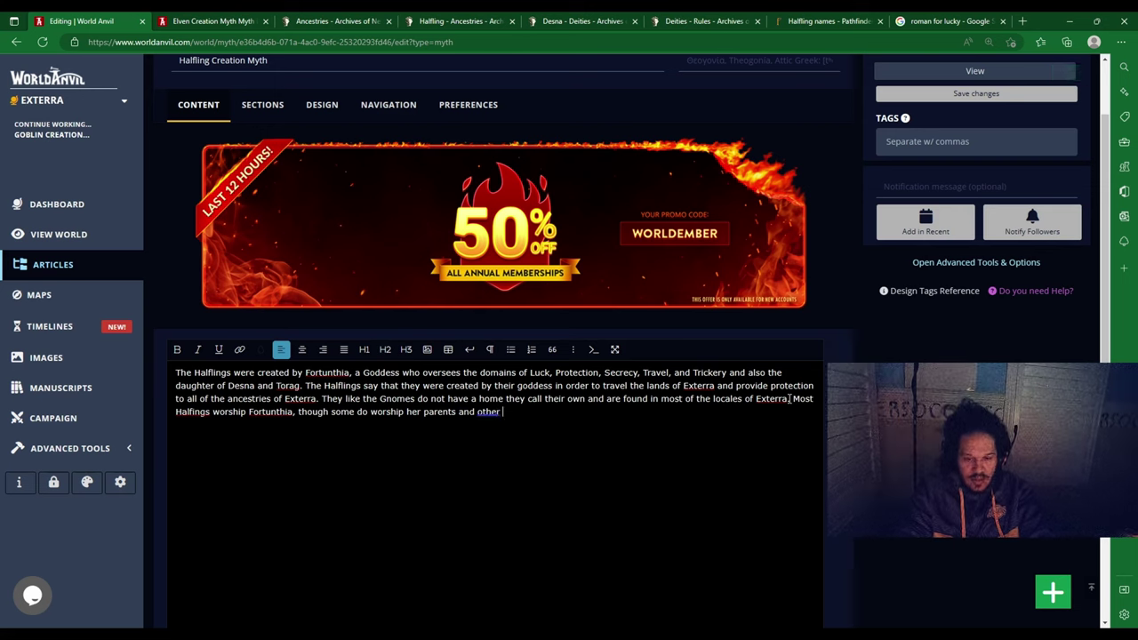
Step: In the fourth sentence, replace "some do worship her parents and other" after "though" with "a decent amount of Halflings"
{"action": "key", "text": "BackSpace"}
{"action": "key", "text": "BackSpace"}
{"action": "key", "text": "BackSpace"}
{"action": "key", "text": "BackSpace"}
{"action": "key", "text": "BackSpace"}
{"action": "key", "text": "BackSpace"}
{"action": "key", "text": "BackSpace"}
{"action": "key", "text": "BackSpace"}
{"action": "key", "text": "BackSpace"}
{"action": "key", "text": "BackSpace"}
{"action": "key", "text": "BackSpace"}
{"action": "key", "text": "BackSpace"}
{"action": "key", "text": "BackSpace"}
{"action": "key", "text": "BackSpace"}
{"action": "key", "text": "BackSpace"}
{"action": "key", "text": "BackSpace"}
{"action": "key", "text": "BackSpace"}
{"action": "key", "text": "BackSpace"}
{"action": "key", "text": "BackSpace"}
{"action": "key", "text": "BackSpace"}
{"action": "key", "text": "BackSpace"}
{"action": "key", "text": "BackSpace"}
{"action": "key", "text": "BackSpace"}
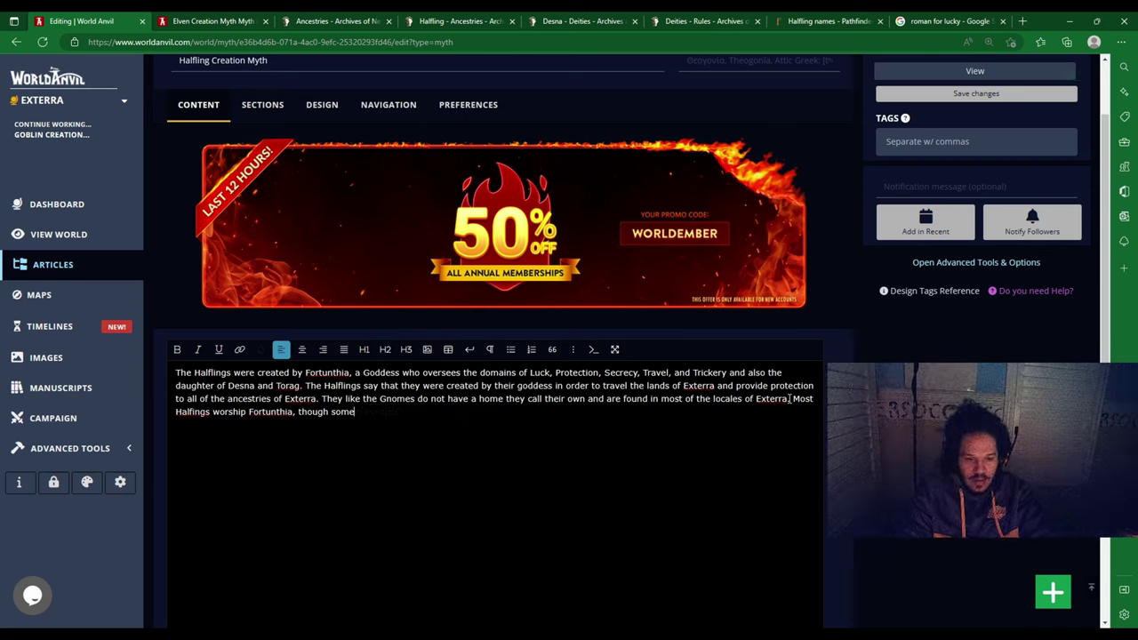
{"action": "type", "text": "a dece"}
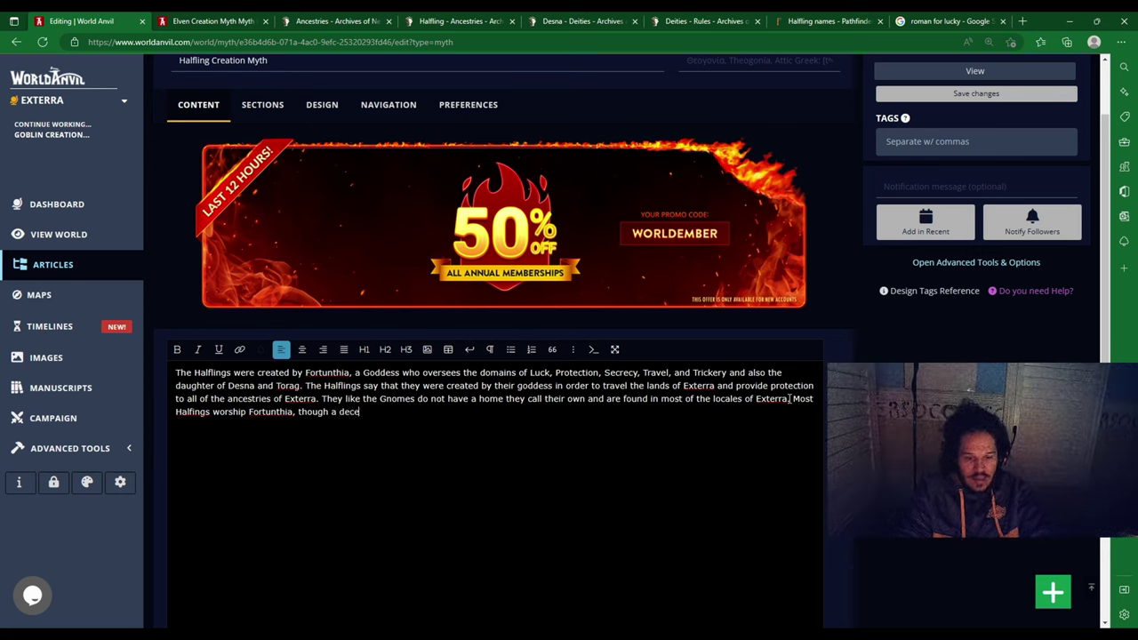
{"action": "type", "text": "nt amount of H"}
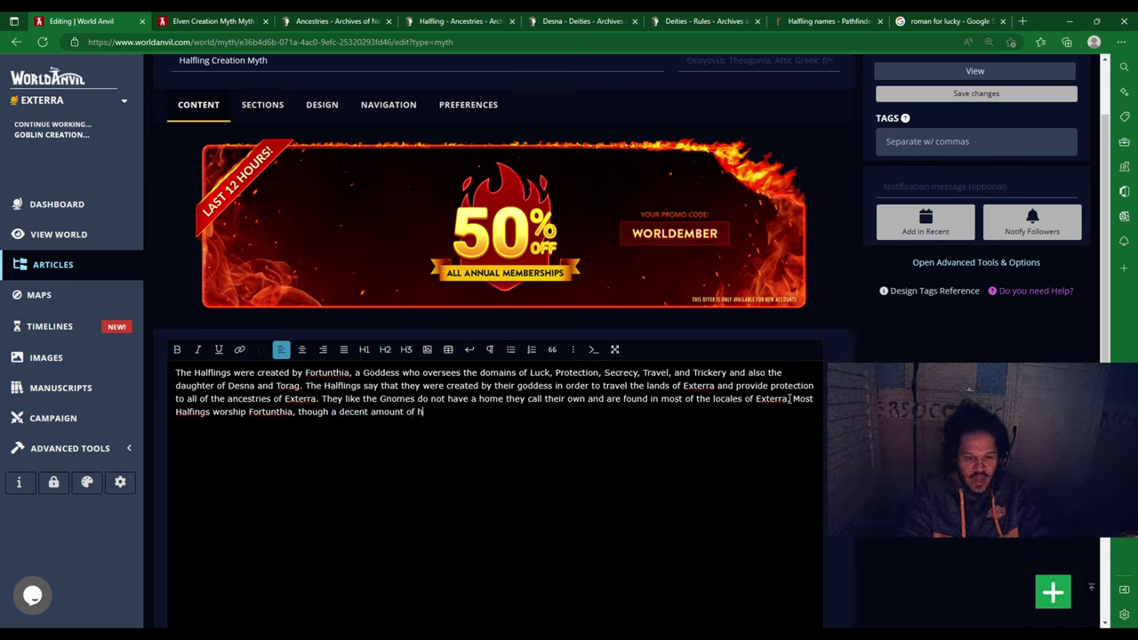
{"action": "type", "text": "alflings h"}
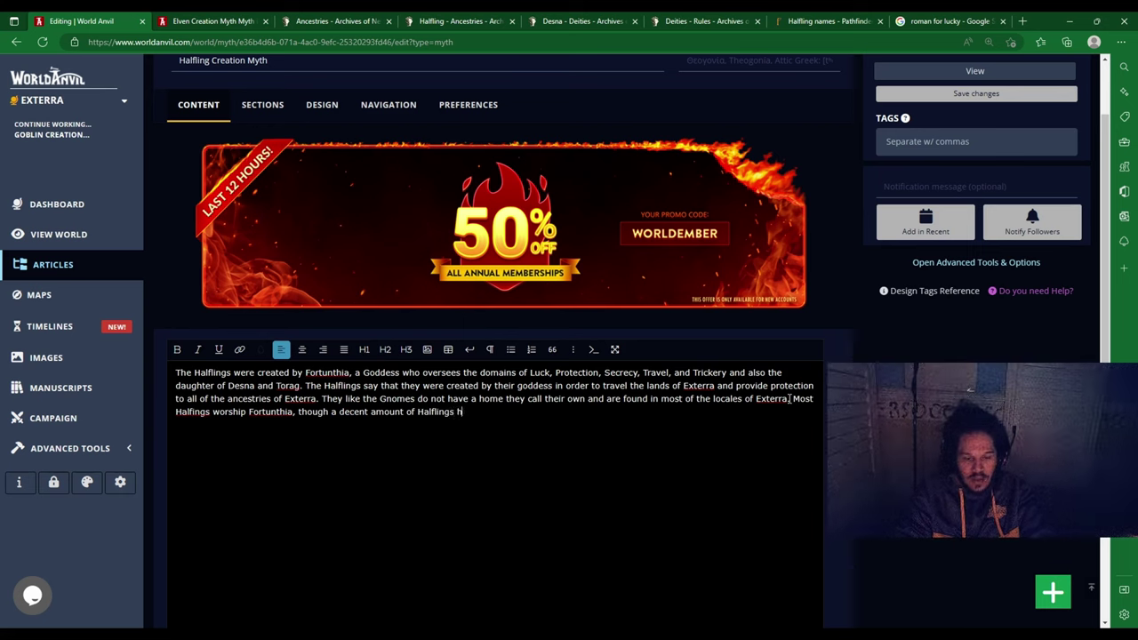
Step: Complete the fourth sentence with "have taken to worshipping her parents."
{"action": "type", "text": "ave taken to w"}
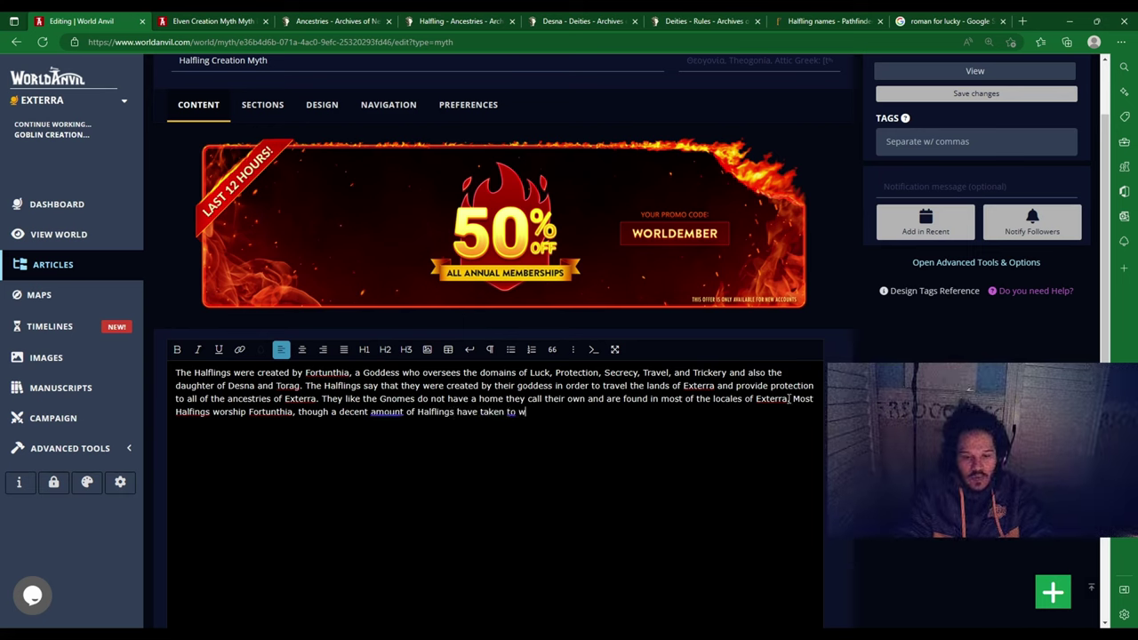
{"action": "type", "text": "orhipping he"}
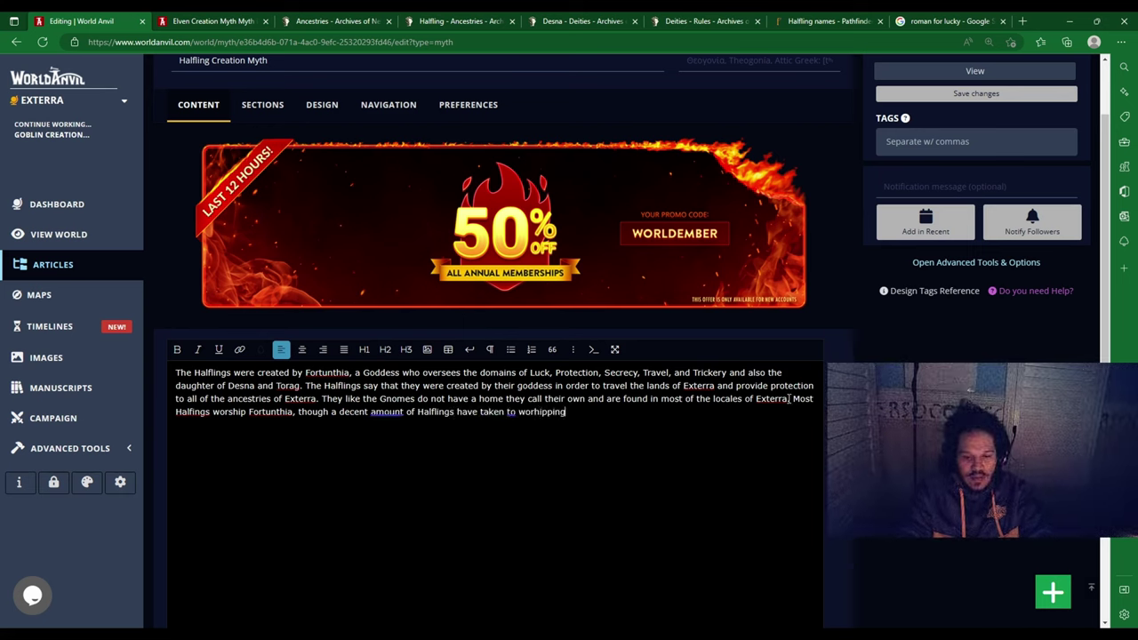
{"action": "key", "text": "BackSpace"}
{"action": "key", "text": "BackSpace"}
{"action": "key", "text": "BackSpace"}
{"action": "key", "text": "BackSpace"}
{"action": "key", "text": "BackSpace"}
{"action": "key", "text": "BackSpace"}
{"action": "key", "text": "BackSpace"}
{"action": "key", "text": "BackSpace"}
{"action": "key", "text": "BackSpace"}
{"action": "key", "text": "BackSpace"}
{"action": "type", "text": "shippijn"}
{"action": "key", "text": "BackSpace"}
{"action": "key", "text": "BackSpace"}
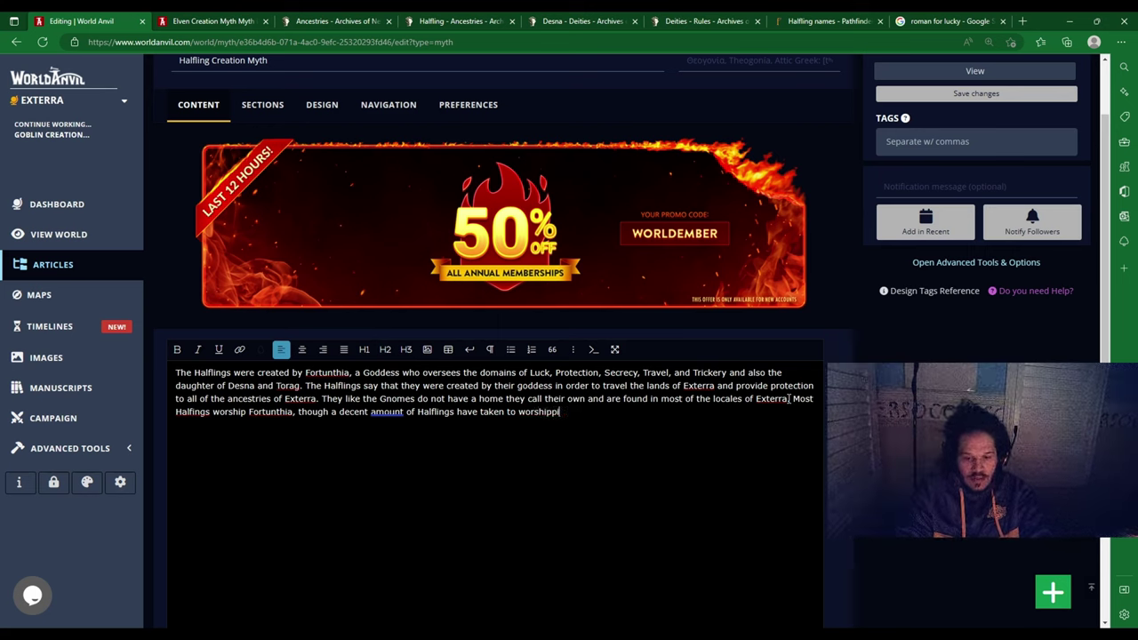
{"action": "type", "text": "ng her paren"}
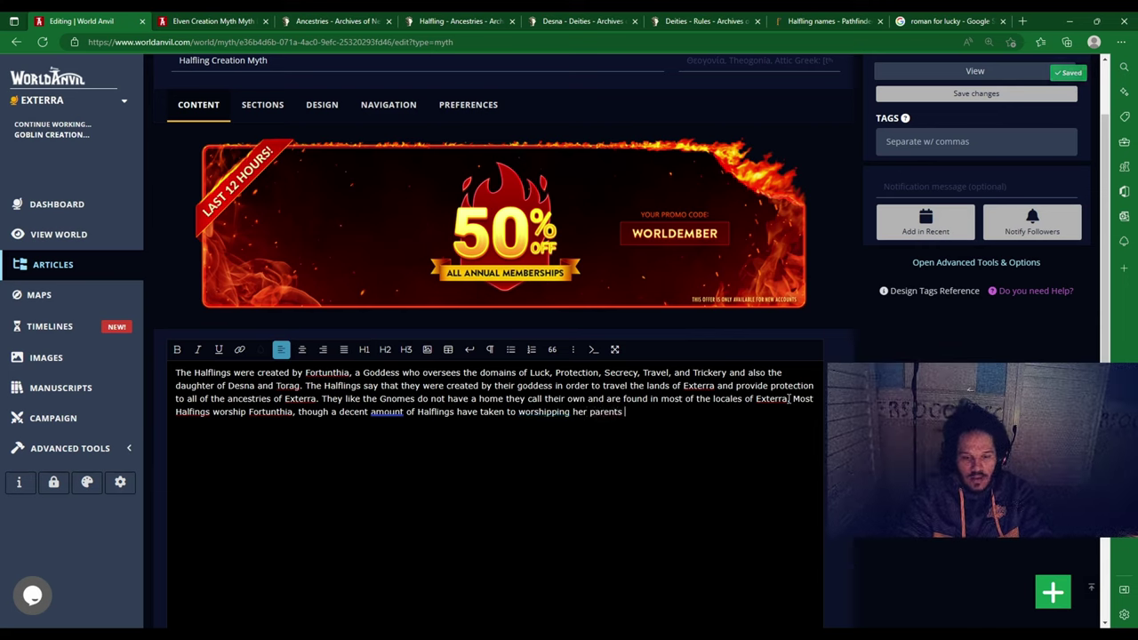
{"action": "type", "text": "ts."}
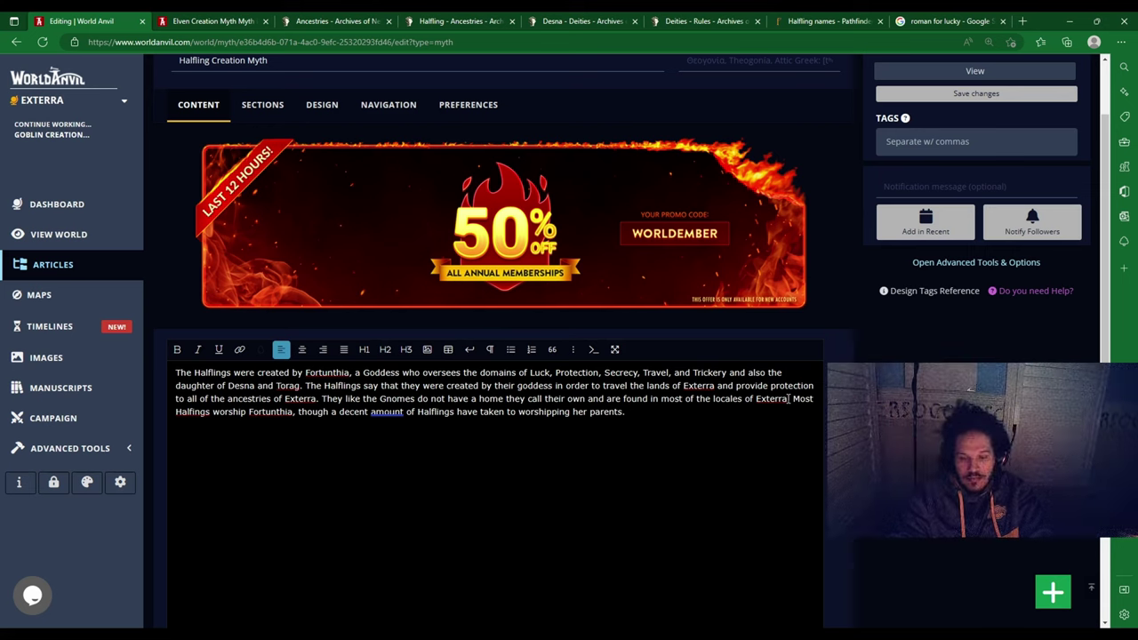
Step: Begin a fifth sentence at the end of the text with "Halflings who find themselves within cities though"
{"action": "type", "text": "o"}
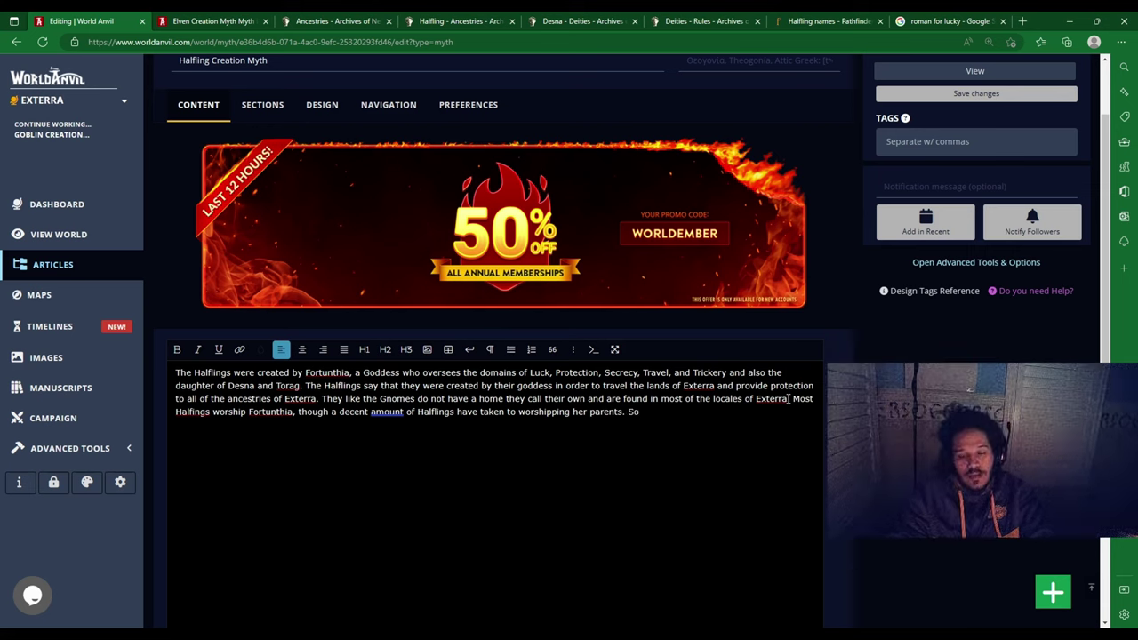
{"action": "key", "text": "BackSpace"}
{"action": "key", "text": "BackSpace"}
{"action": "type", "text": "Hal"}
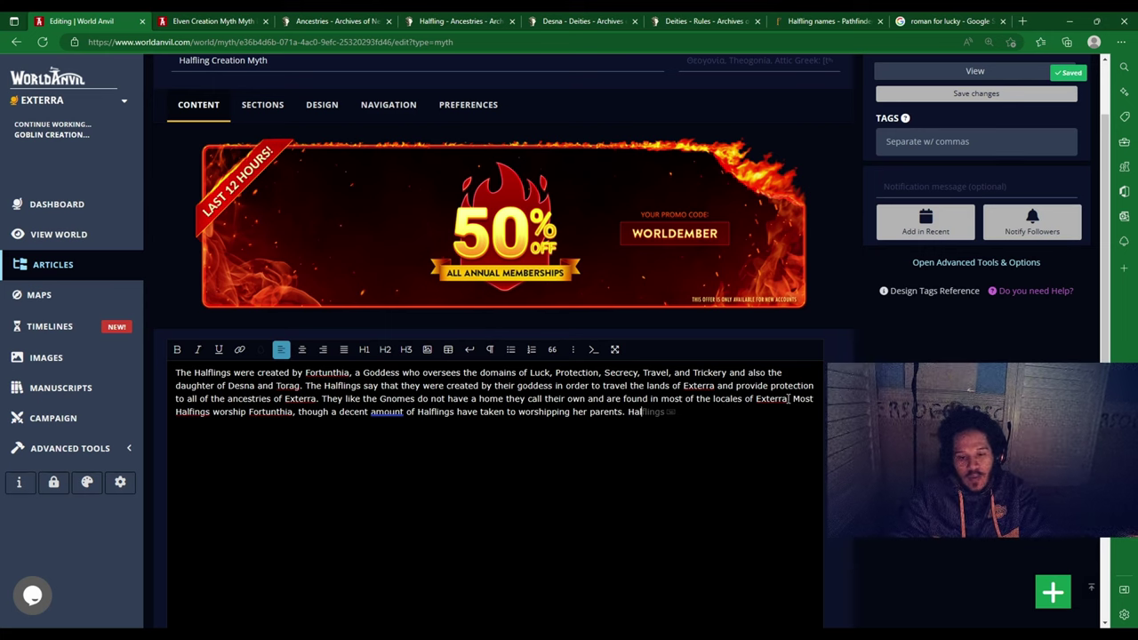
{"action": "type", "text": "flings who "}
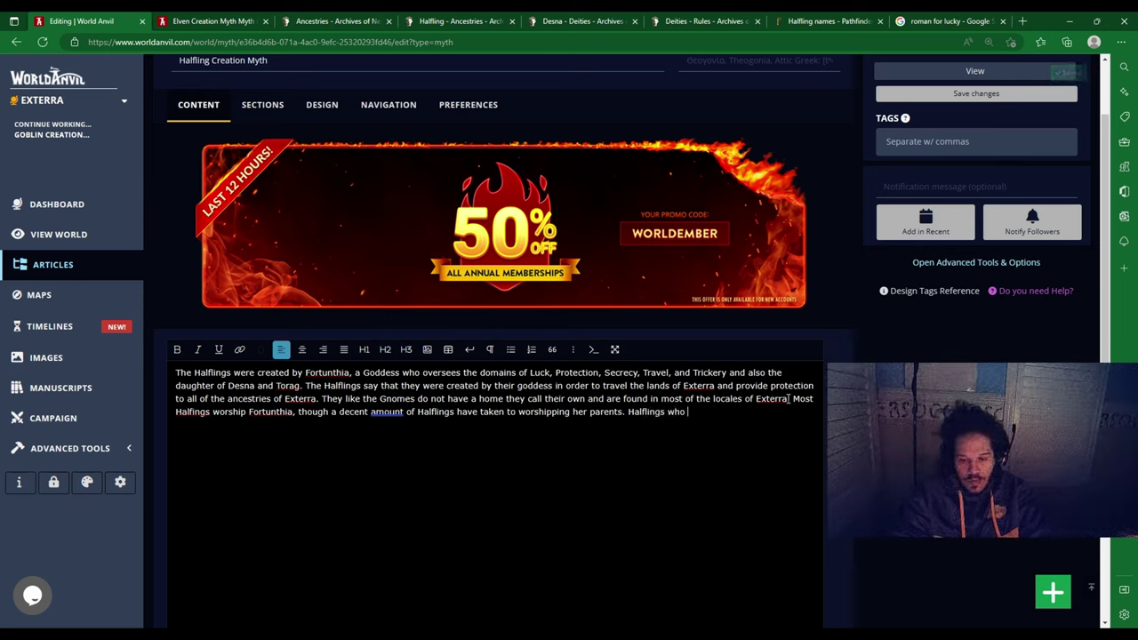
{"action": "type", "text": "find themselve"}
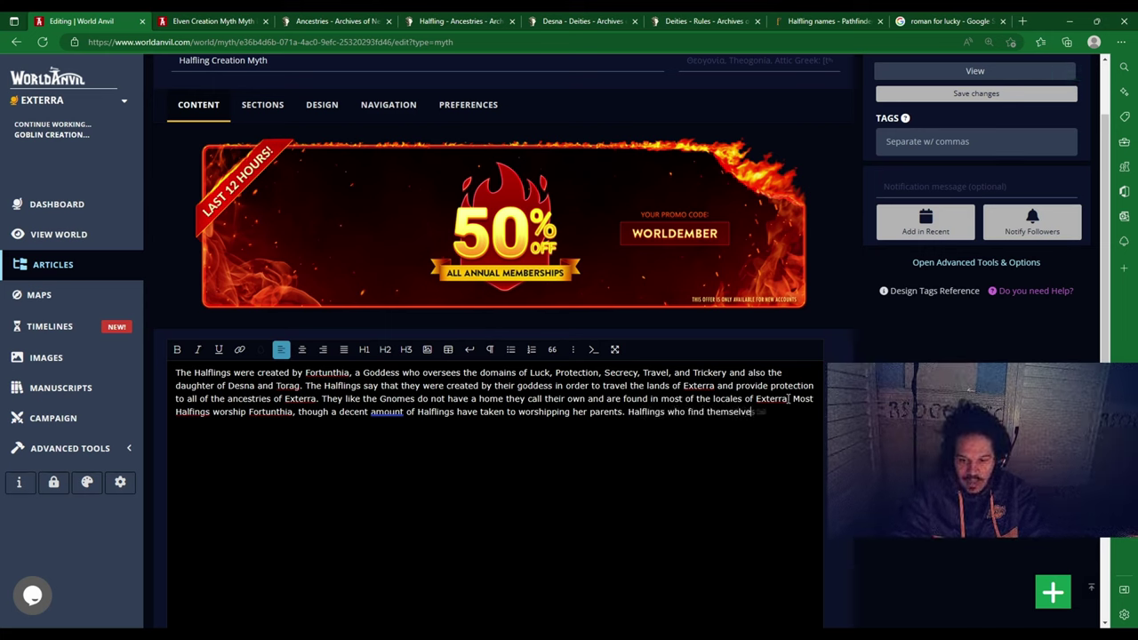
{"action": "type", "text": "s within c"}
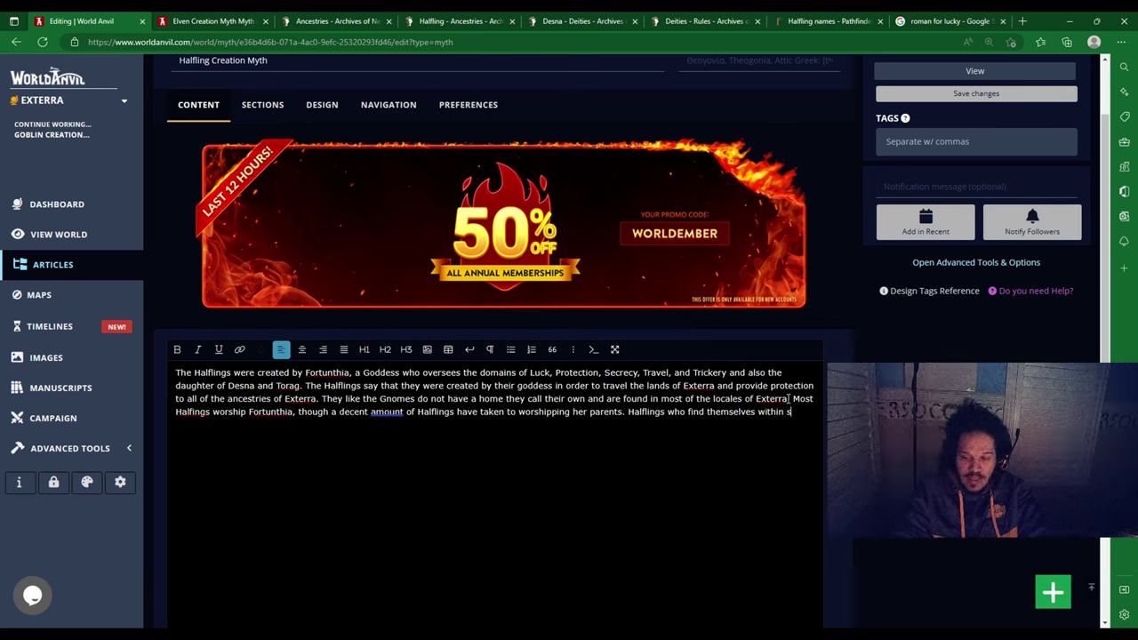
{"action": "type", "text": "ities though"}
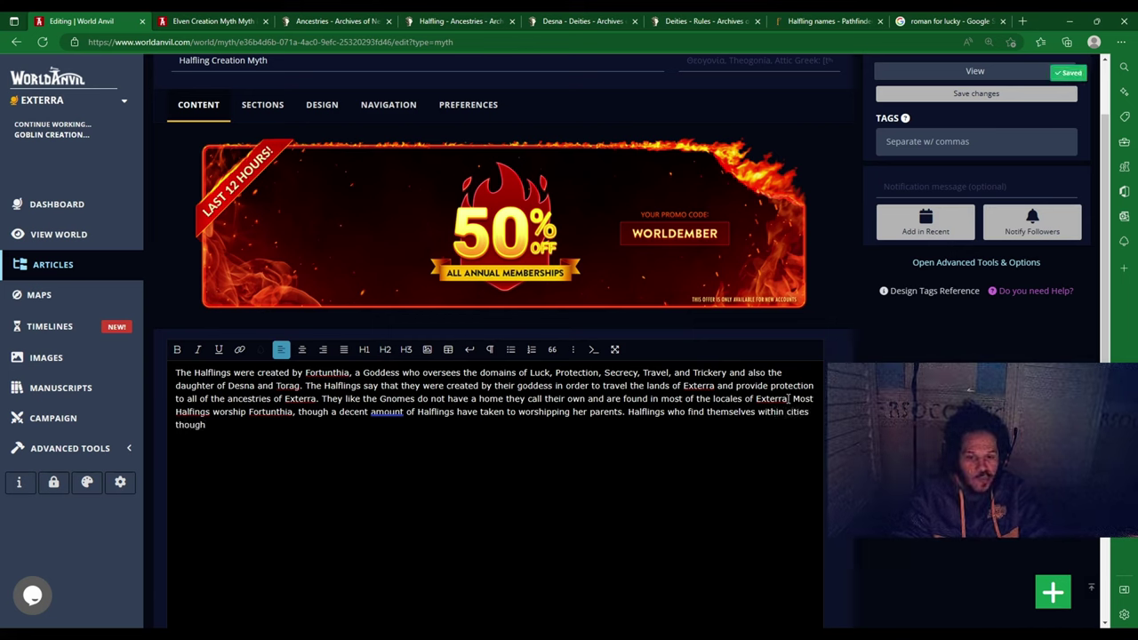
Step: Continue the fifth sentence with "often times find themselves working in the more shady of industries"
{"action": "type", "text": " often te"}
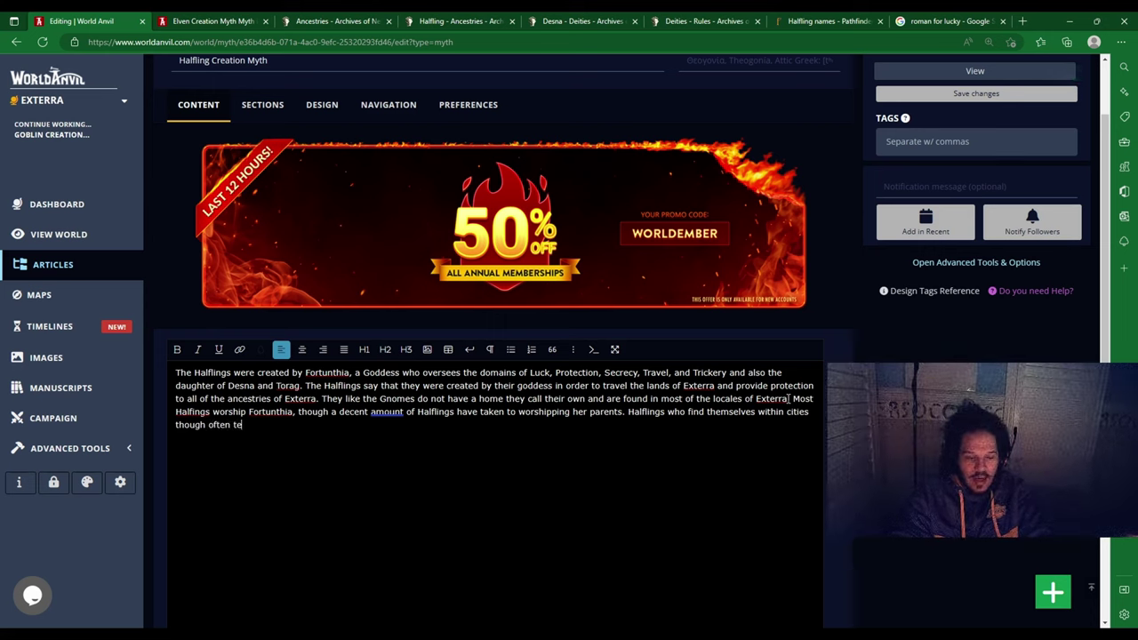
{"action": "key", "text": "BackSpace"}
{"action": "type", "text": "imes "}
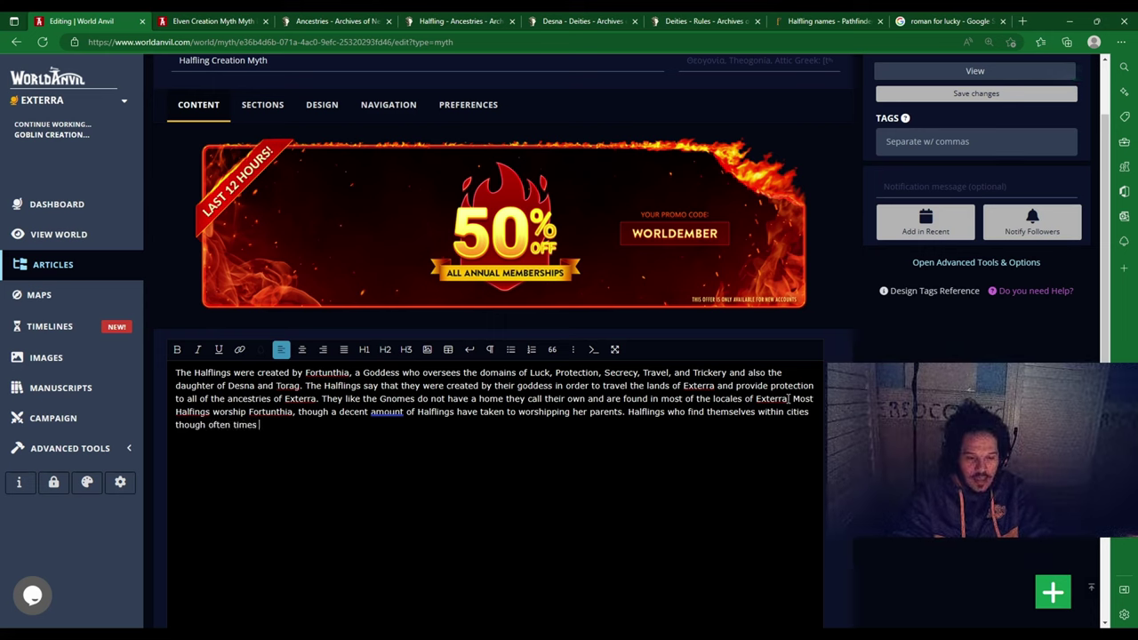
{"action": "type", "text": "find them"}
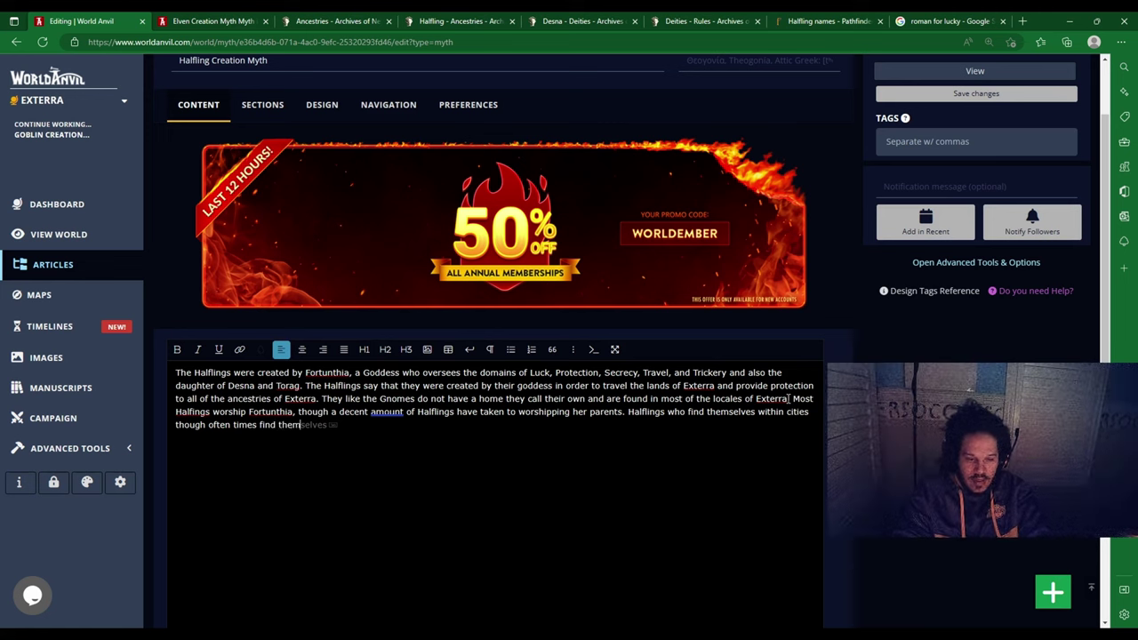
{"action": "type", "text": "selves working in the more s"}
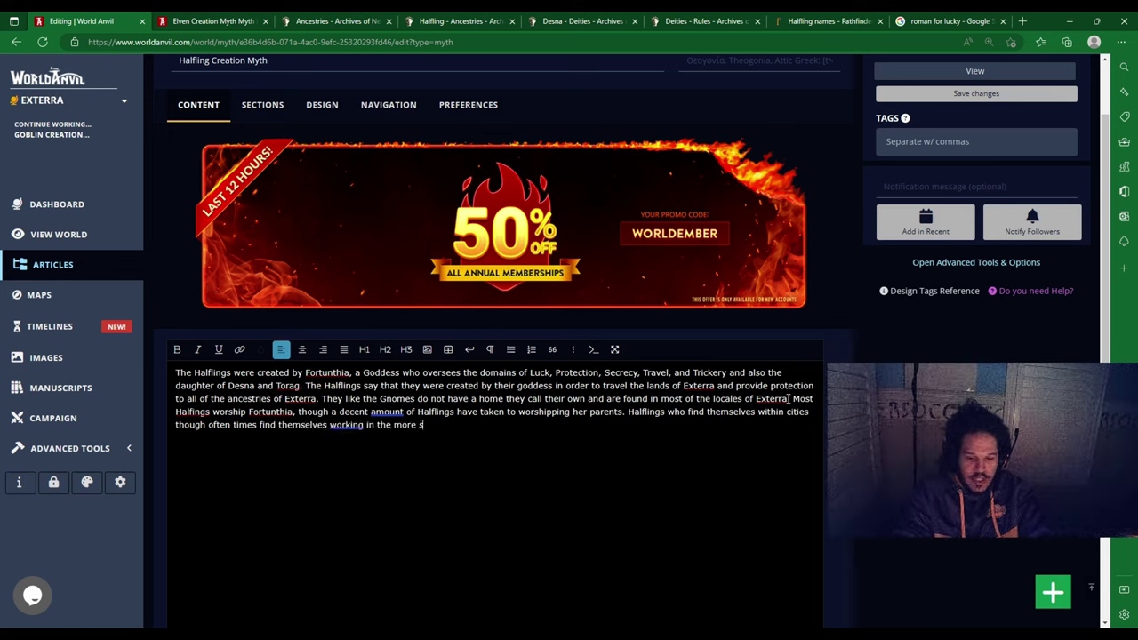
{"action": "type", "text": "hady of ind"}
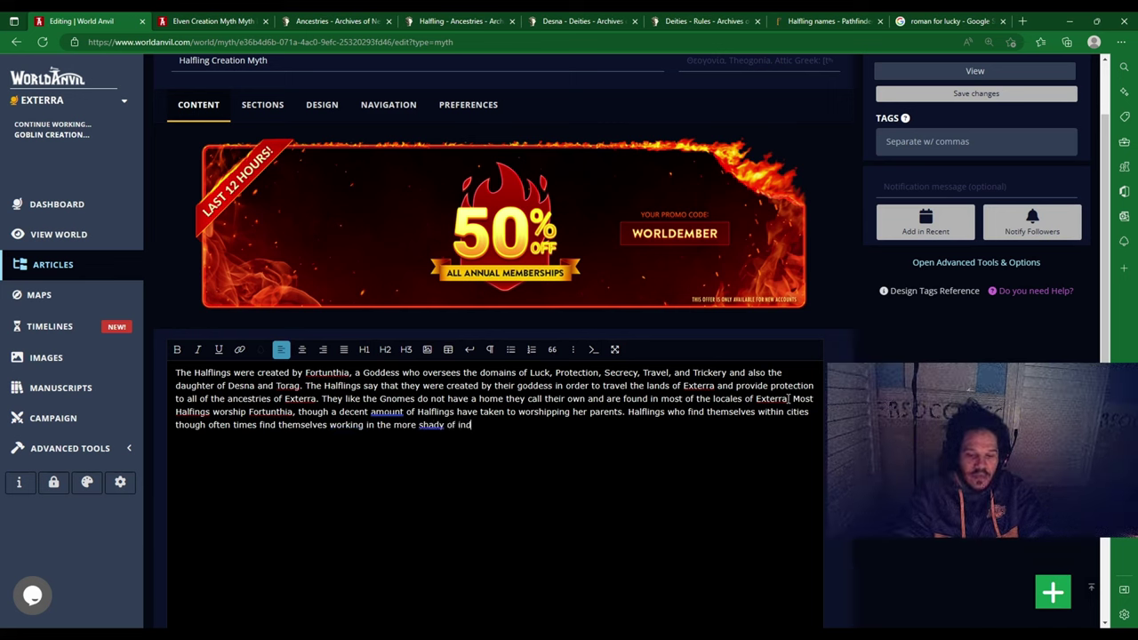
{"action": "type", "text": "ustries d"}
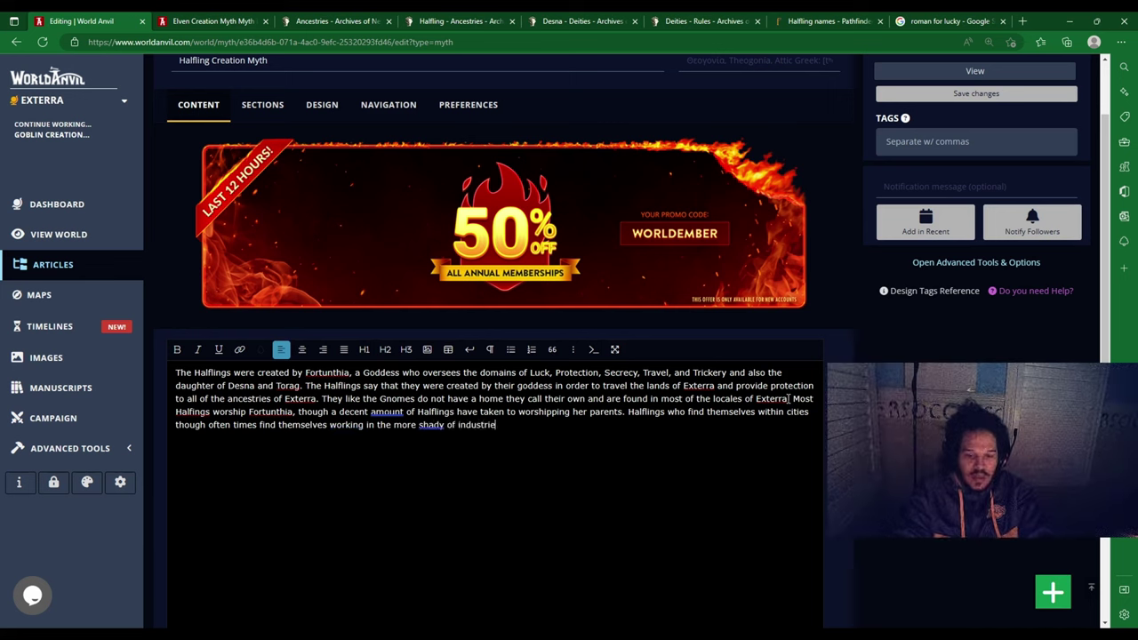
Step: Complete the fifth sentence with "due to their proclivities for luck and stealth."
{"action": "type", "text": "e to th"}
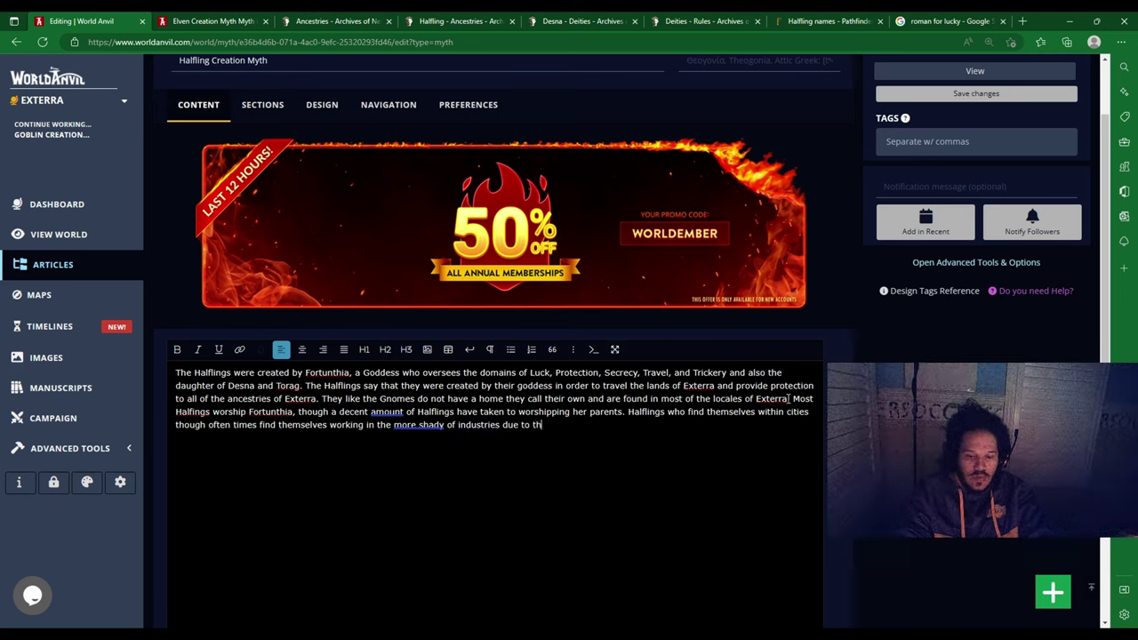
{"action": "type", "text": "eir proclivities for luck and "}
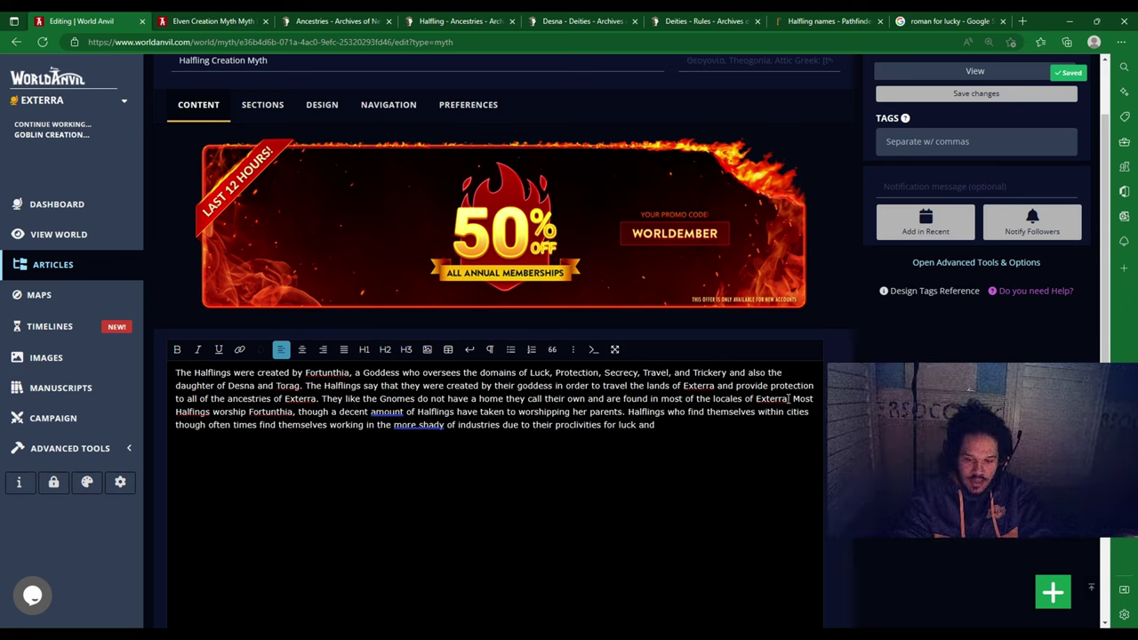
{"action": "type", "text": "stealth."}
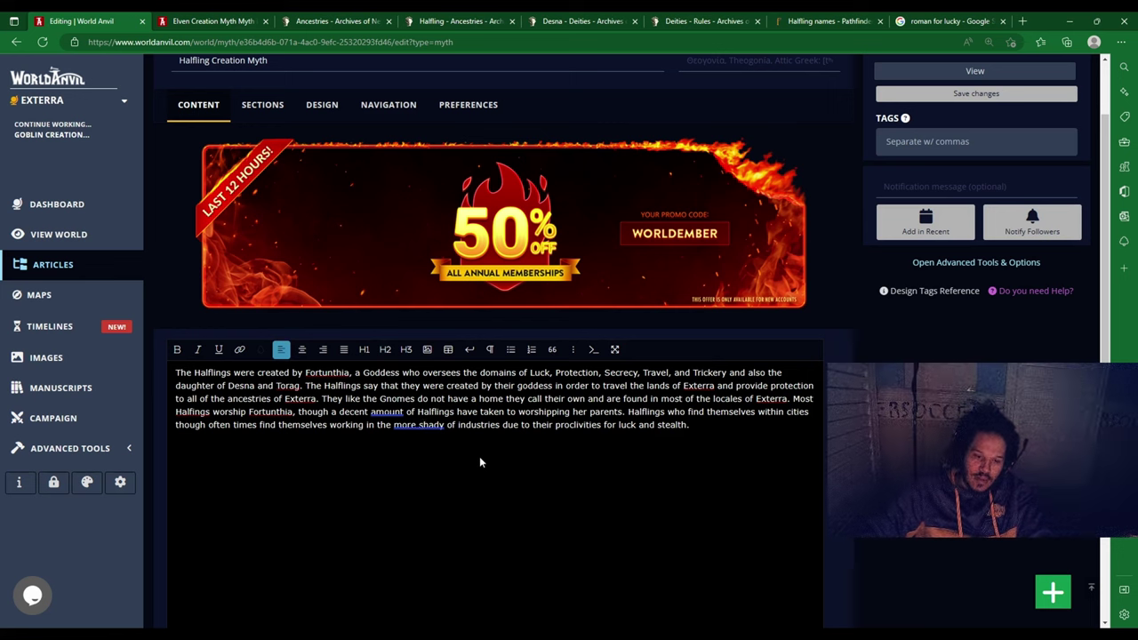
Step: In the fifth sentence, change "more shady" to "shadier" and insert "the" before "industries"
{"action": "left_click", "coordinate": [586, 425]}
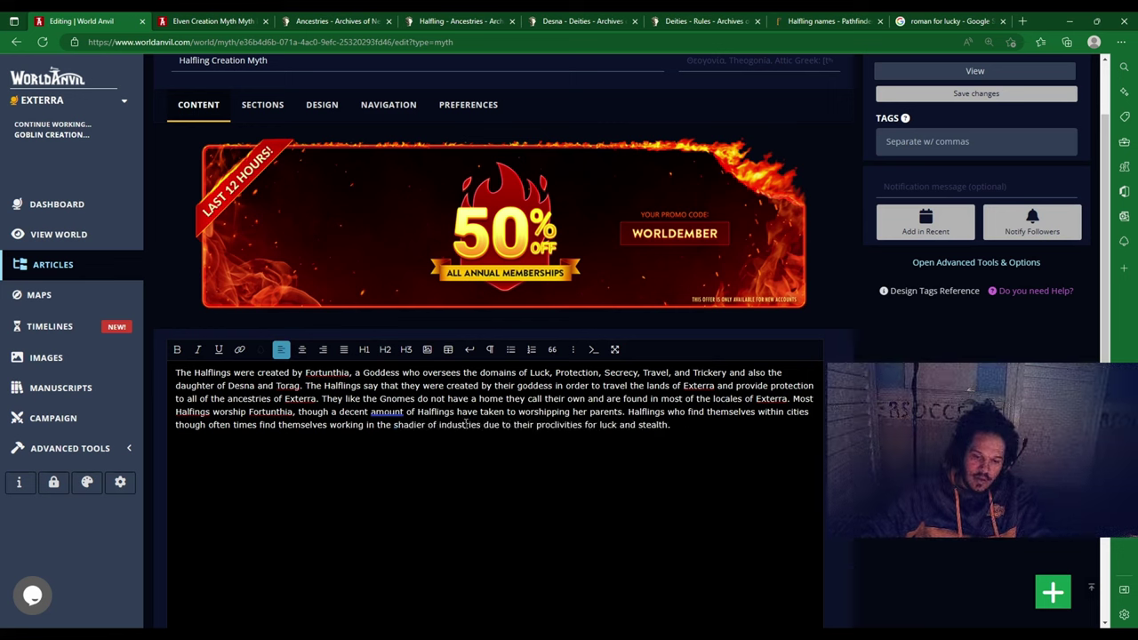
{"action": "left_click", "coordinate": [439, 425]}
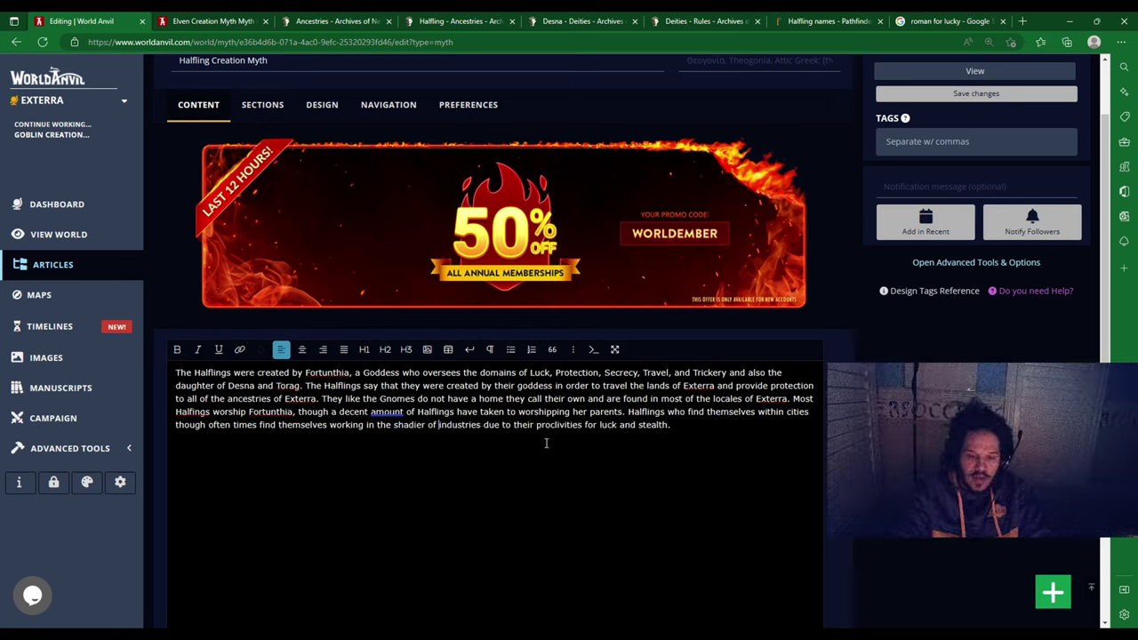
{"action": "type", "text": "the"}
{"action": "key", "text": "BackSpace"}
{"action": "key", "text": "BackSpace"}
{"action": "key", "text": "BackSpace"}
{"action": "type", "text": "the"}
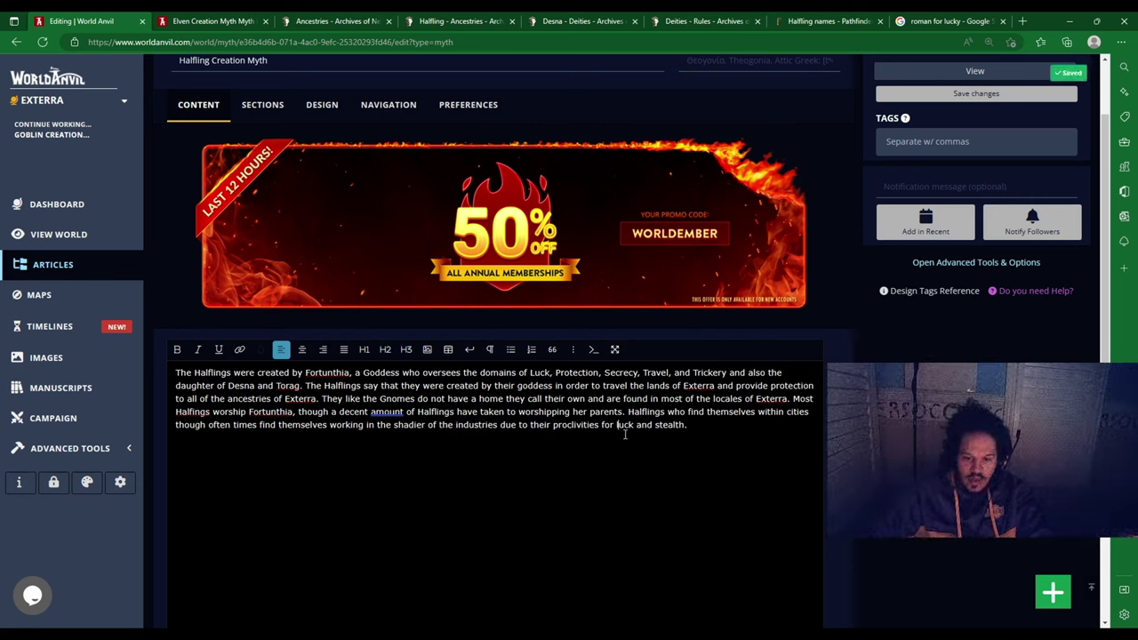
Step: Begin a sixth sentence at the end of the text with "Halflings often times have"
{"action": "left_click", "coordinate": [765, 435]}
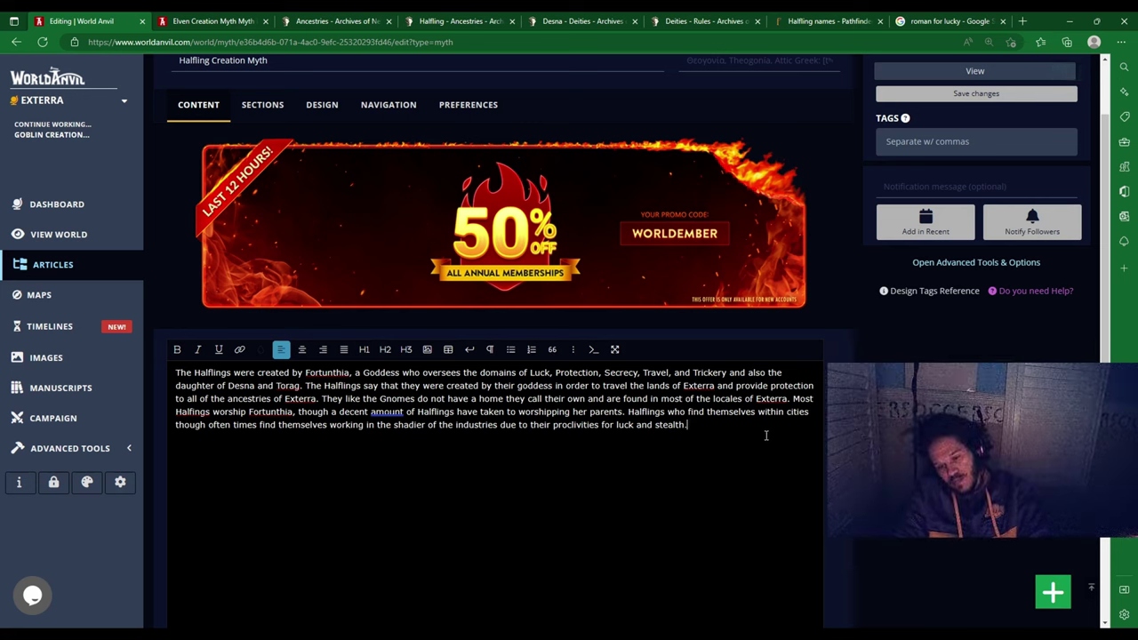
{"action": "type", "text": "."}
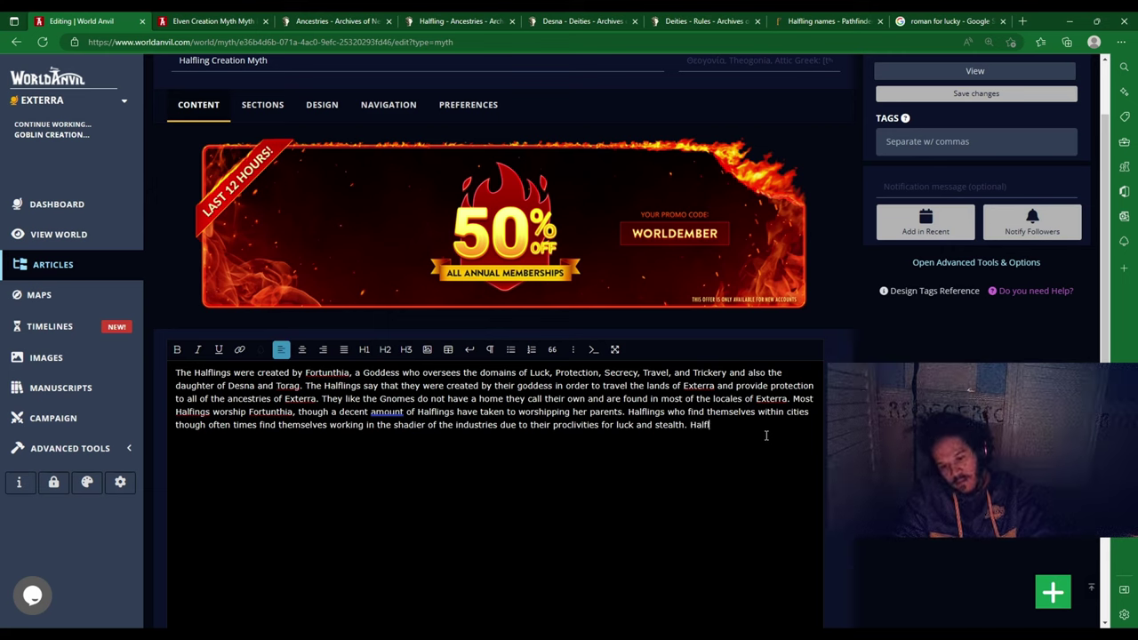
{"action": "type", "text": "Halflings see"}
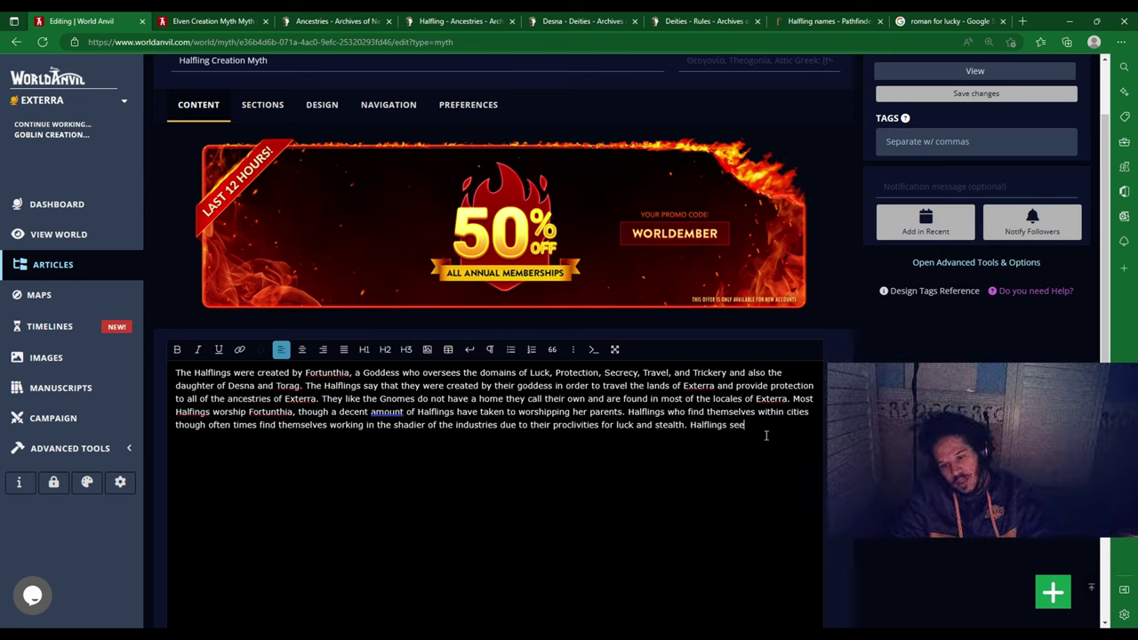
{"action": "key", "text": "BackSpace"}
{"action": "key", "text": "BackSpace"}
{"action": "key", "text": "BackSpace"}
{"action": "type", "text": "ofte"}
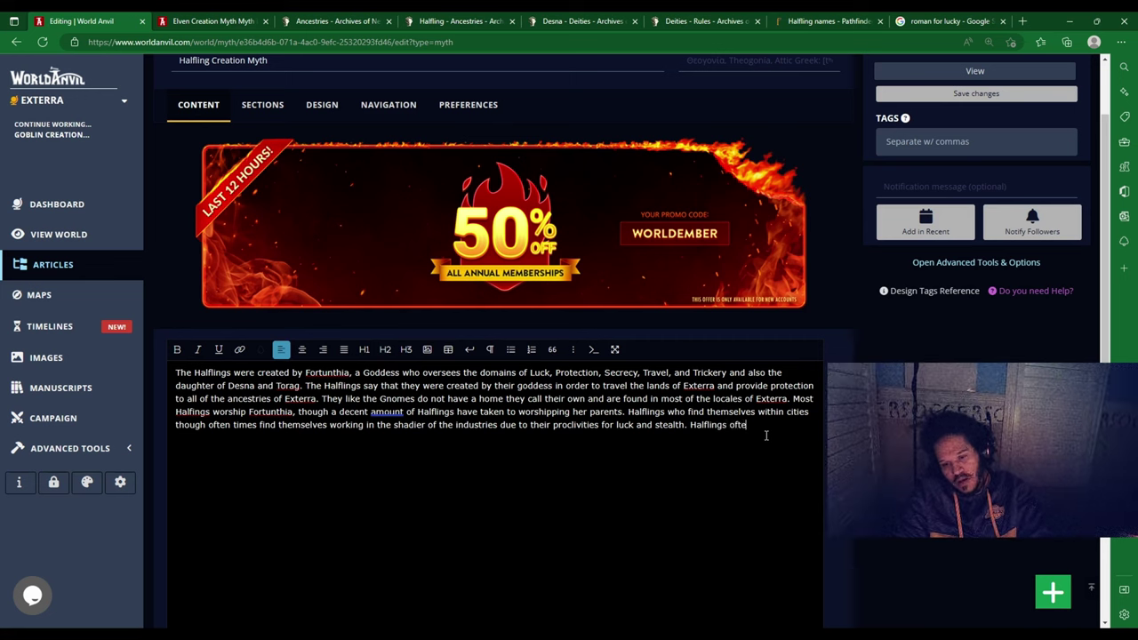
{"action": "type", "text": "n times have "}
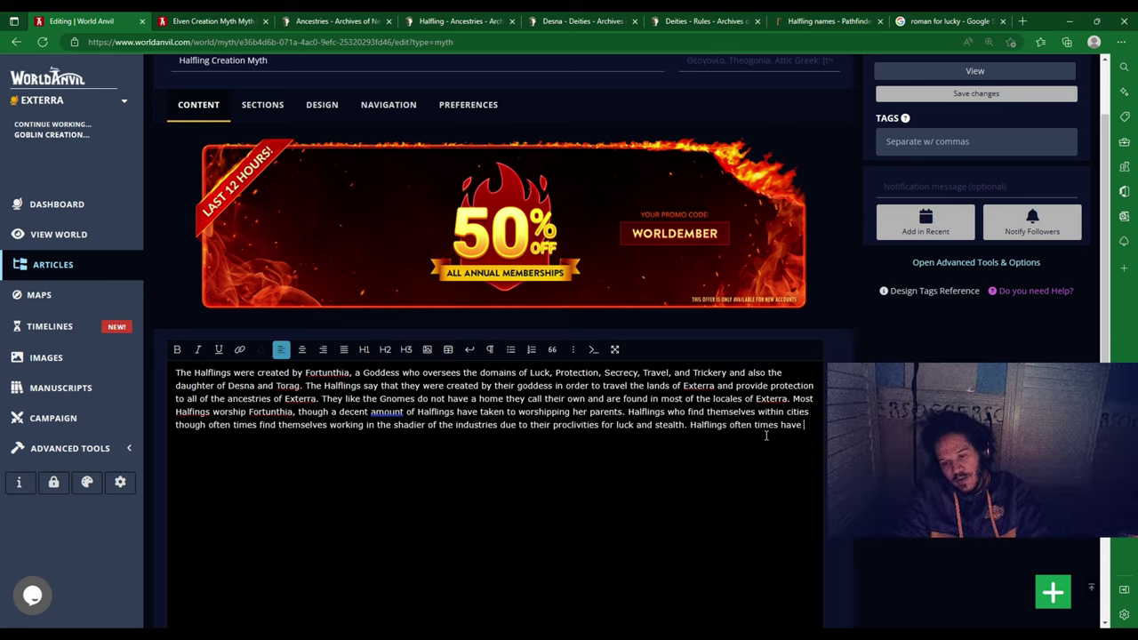
Step: Continue the sixth sentence with "an innate need to travel so most do not stay in one place for long"
{"action": "type", "text": "an inn"}
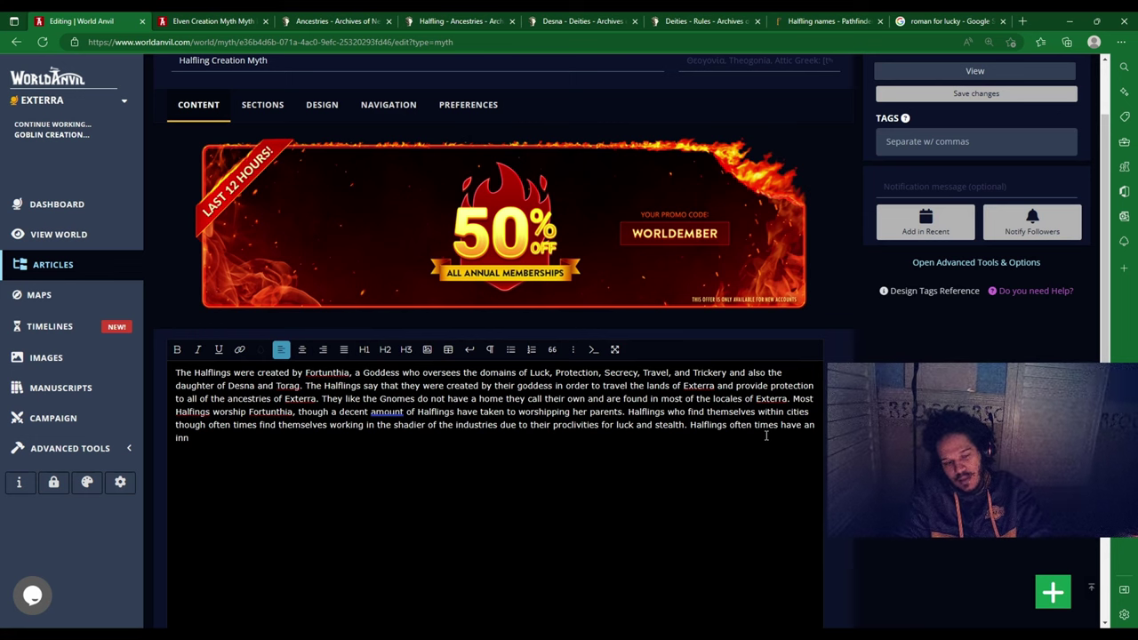
{"action": "type", "text": "ate need"}
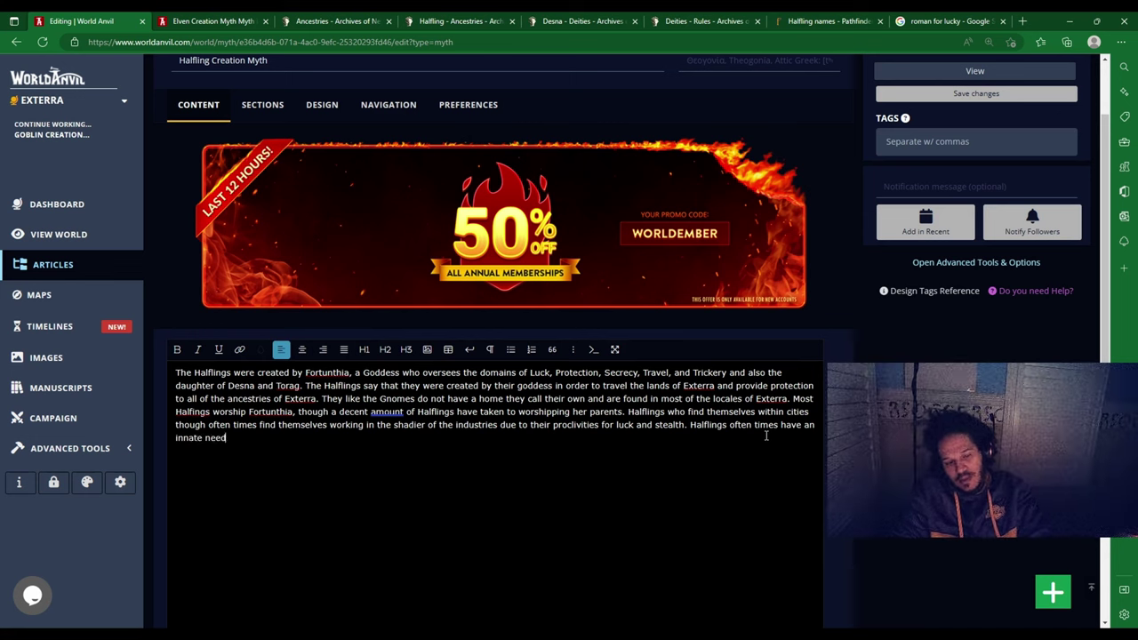
{"action": "type", "text": " to travel so"}
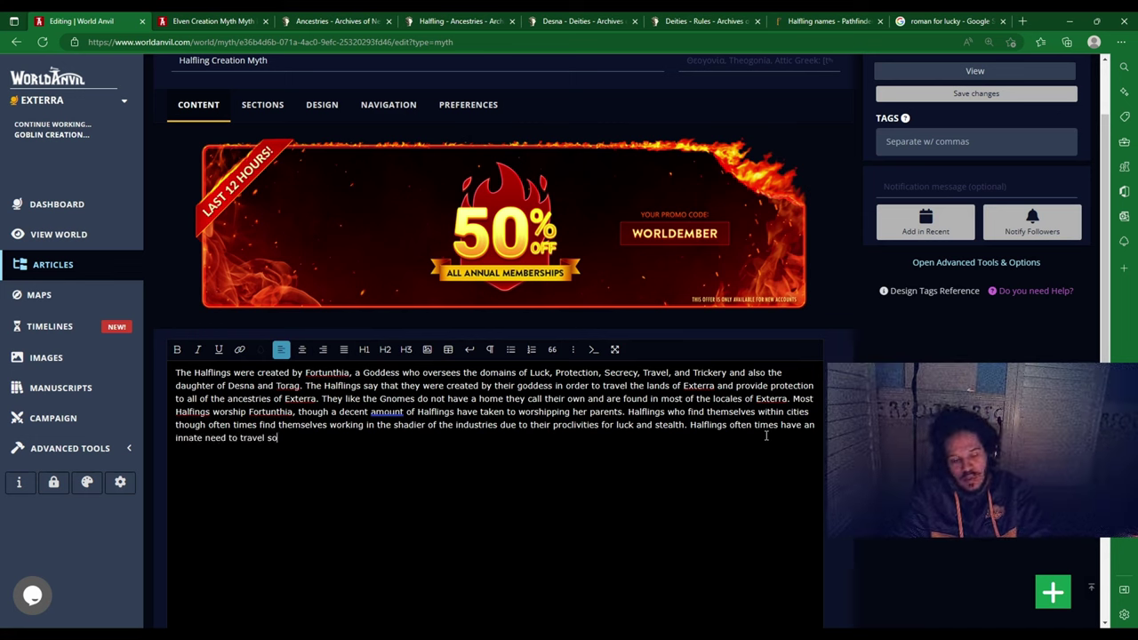
{"action": "type", "text": " most do "}
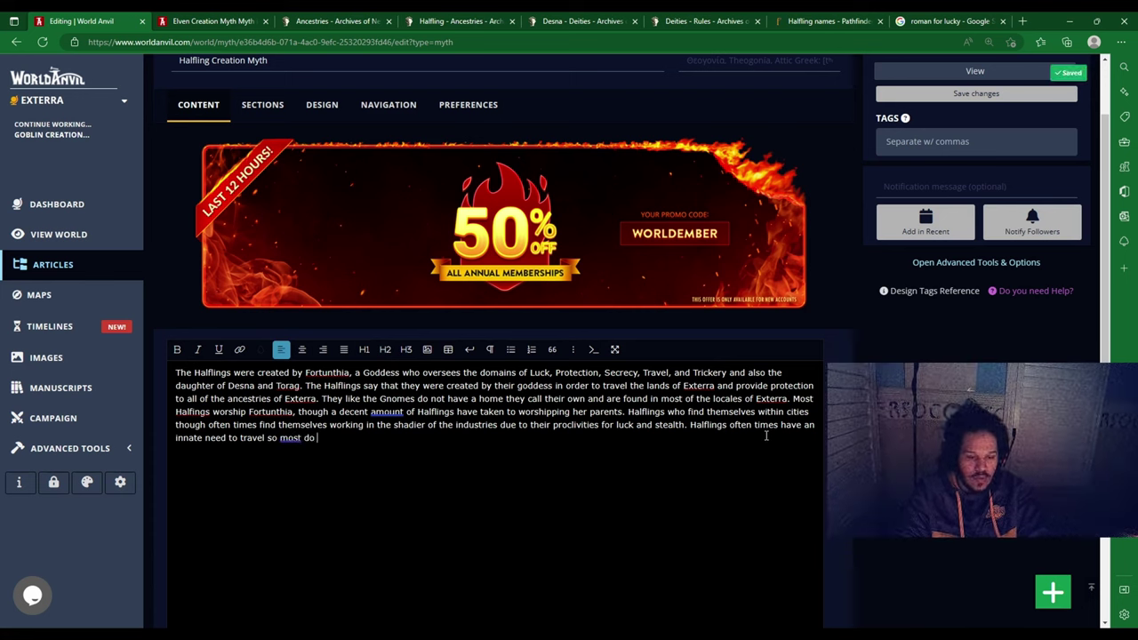
{"action": "type", "text": "not stay"}
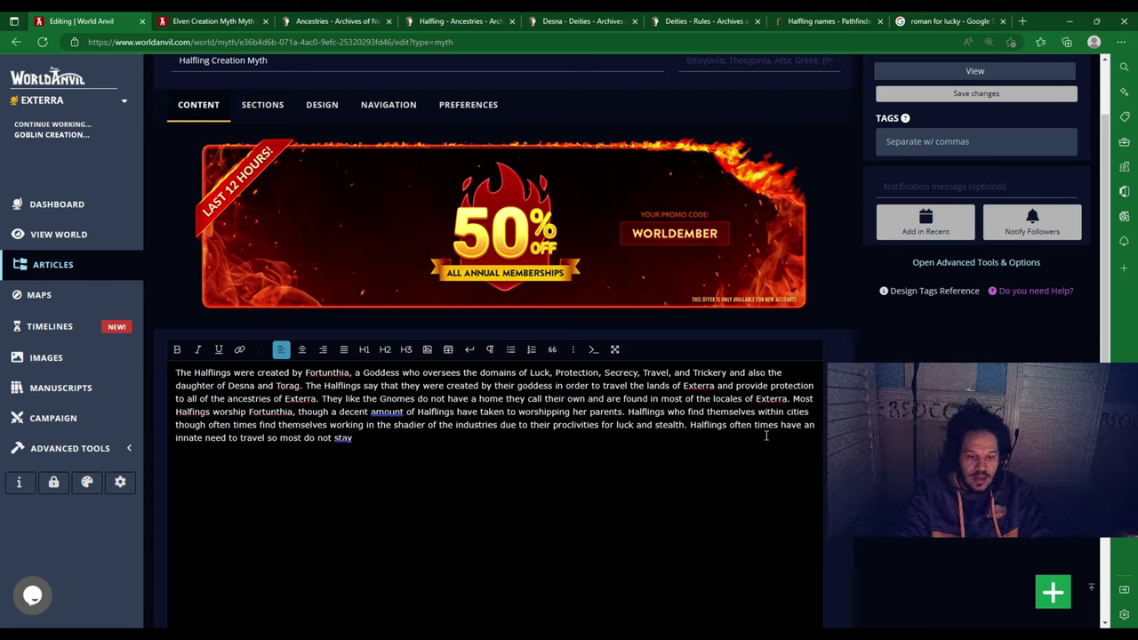
{"action": "type", "text": " in one place"}
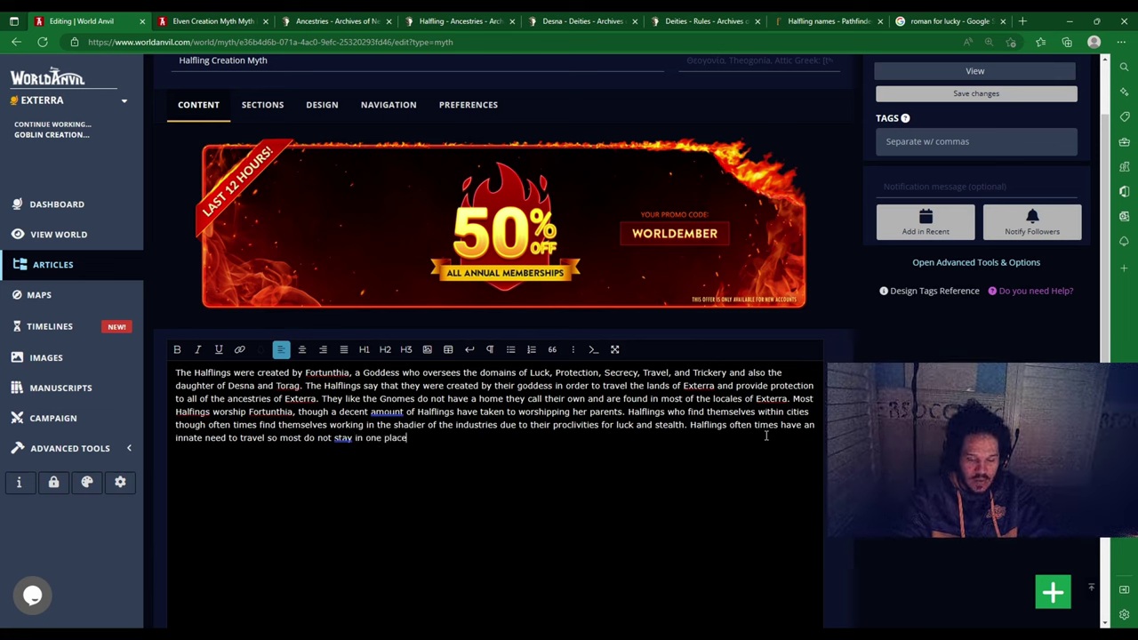
{"action": "type", "text": " for long "}
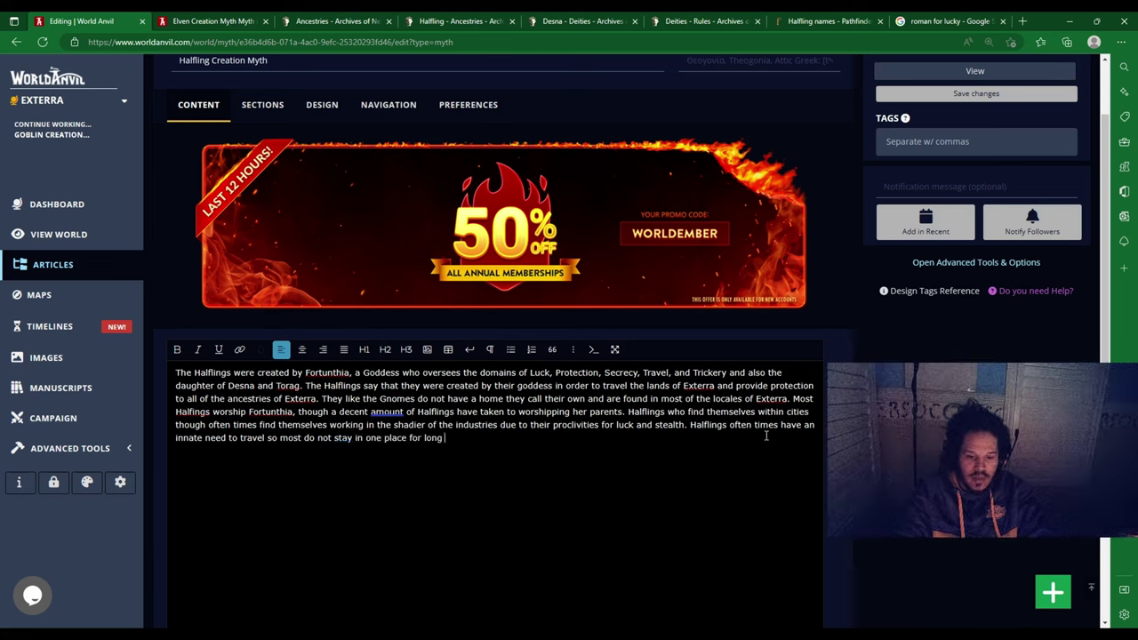
Step: Continue the sixth sentence with "often leaving tales of plucky friends who"
{"action": "type", "text": "often leaving"}
{"action": "key", "text": "BackSpace"}
{"action": "key", "text": "BackSpace"}
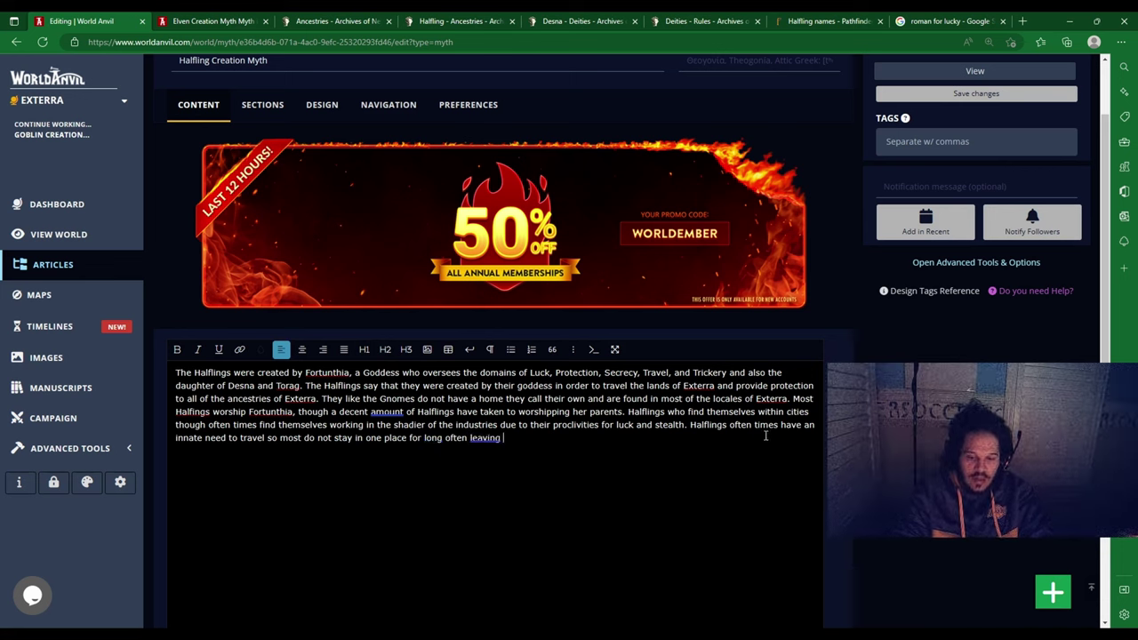
{"action": "type", "text": "tales of"}
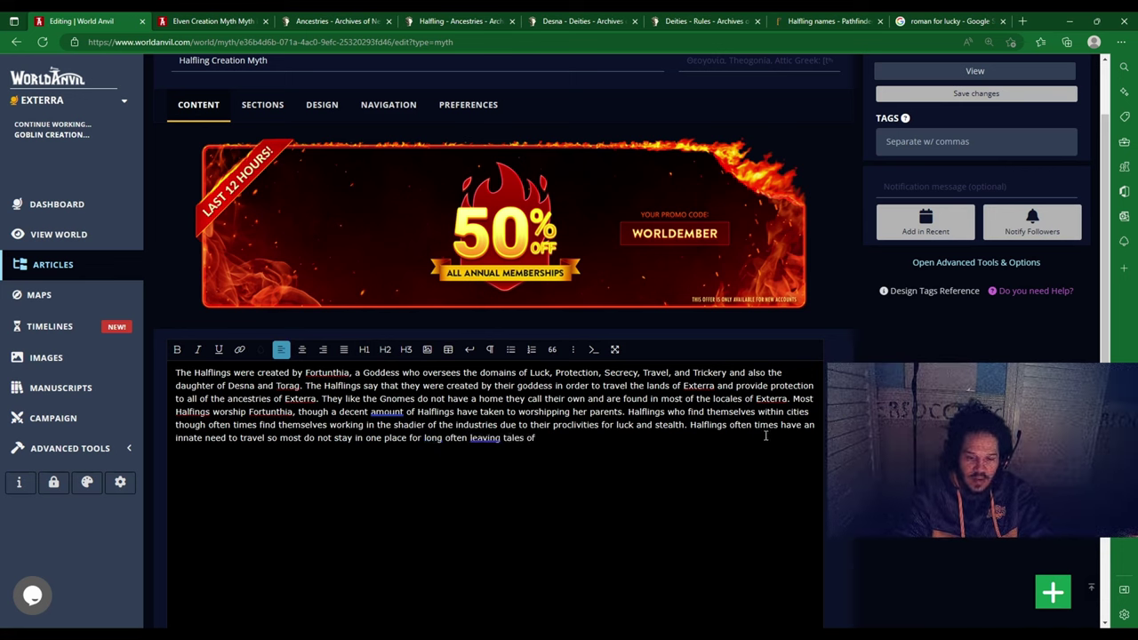
{"action": "type", "text": " pluck"}
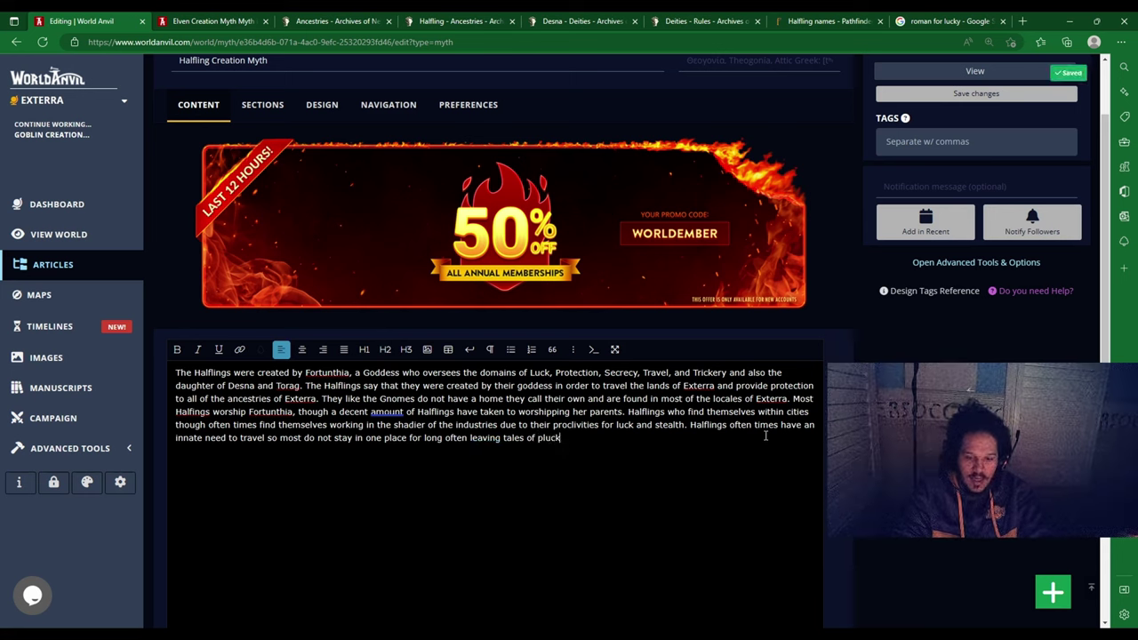
{"action": "type", "text": "y frie"}
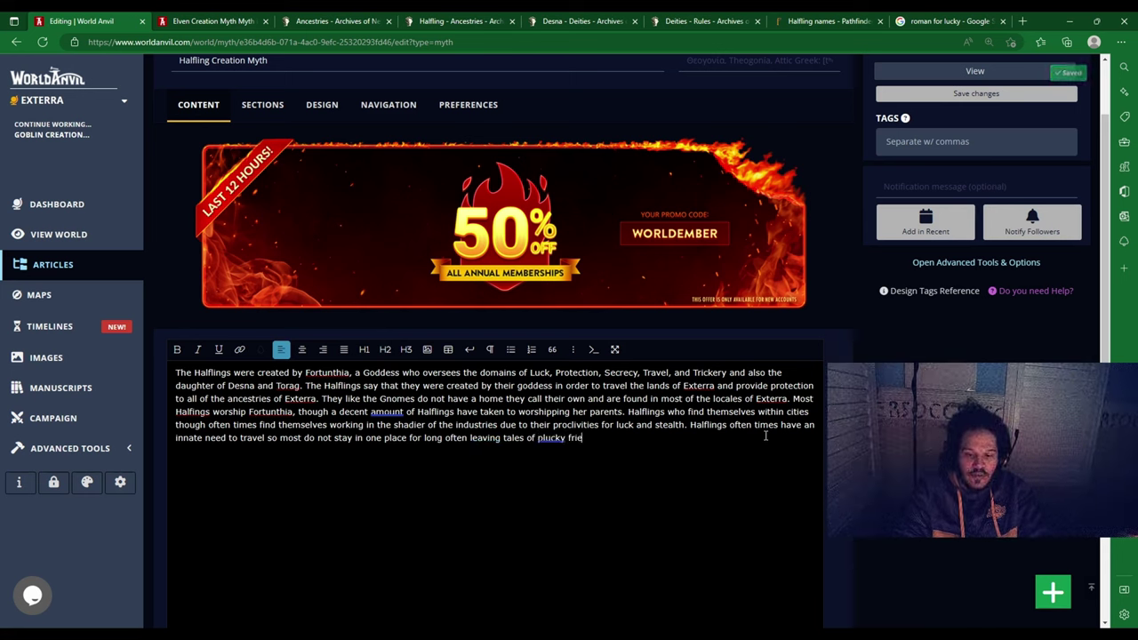
{"action": "type", "text": "nds who"}
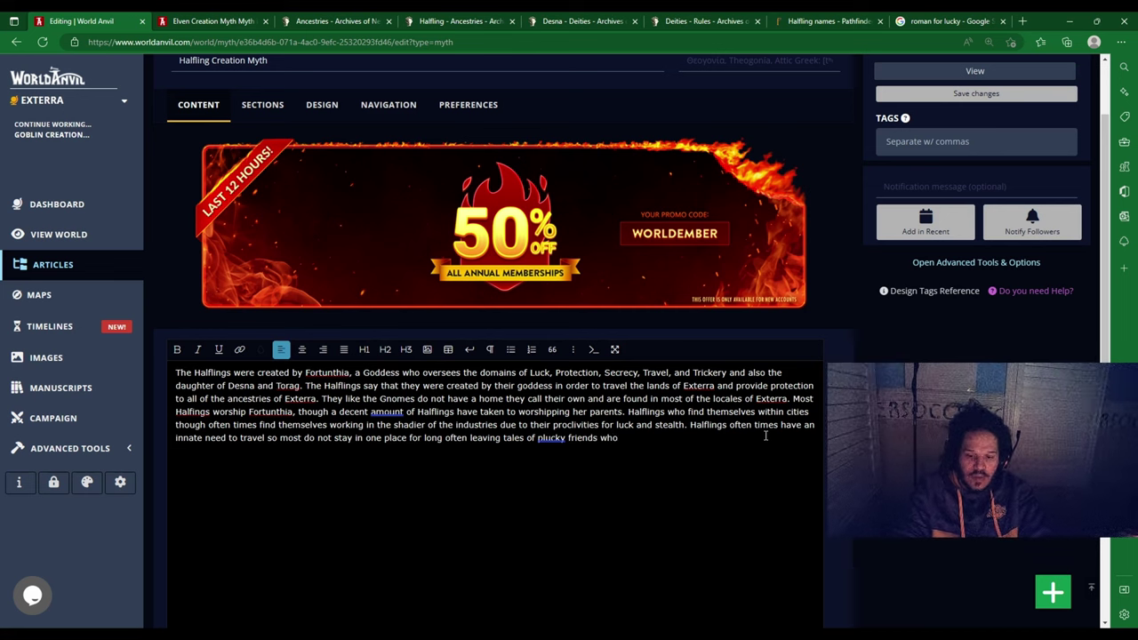
{"action": "type", "text": " provi"}
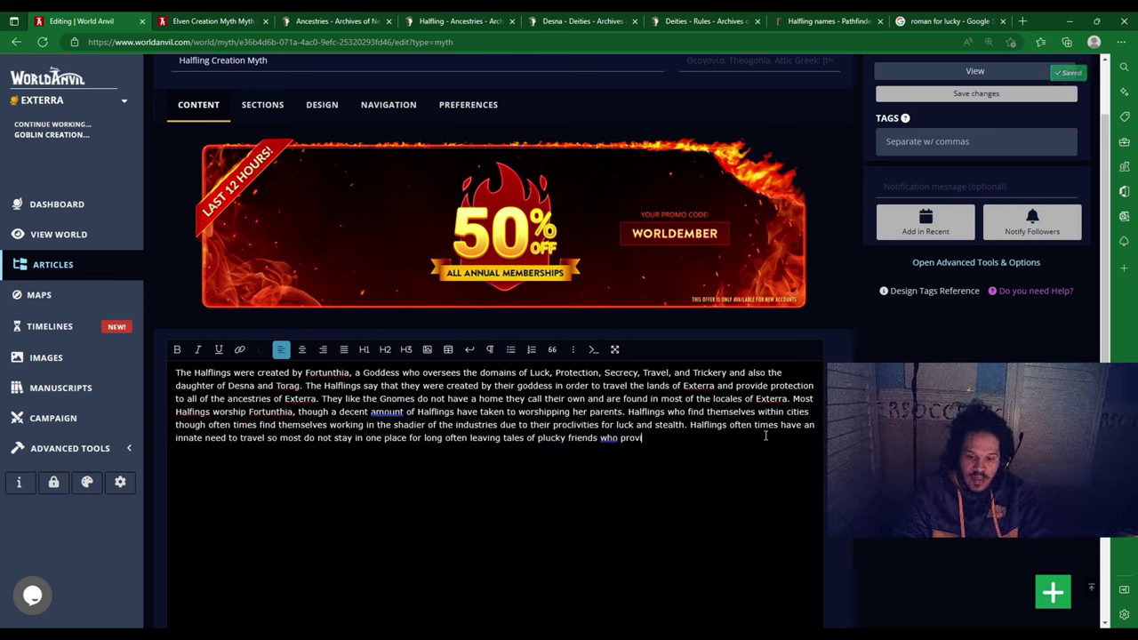
{"action": "type", "text": "ded"}
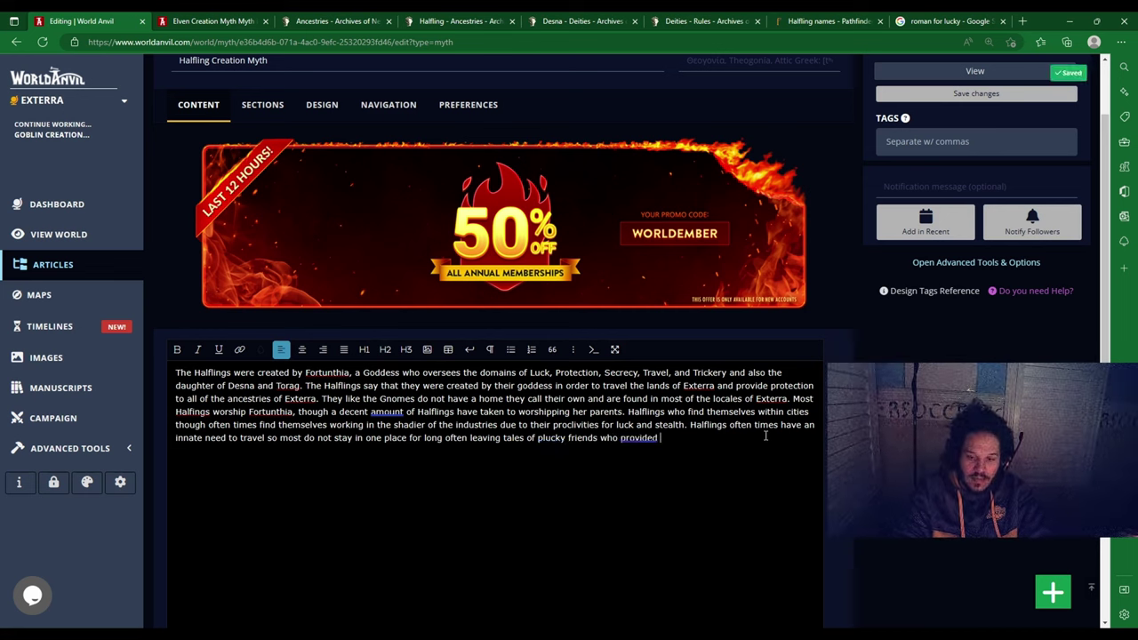
{"action": "key", "text": "BackSpace"}
{"action": "key", "text": "BackSpace"}
{"action": "key", "text": "BackSpace"}
{"action": "key", "text": "BackSpace"}
{"action": "key", "text": "BackSpace"}
{"action": "key", "text": "BackSpace"}
{"action": "key", "text": "BackSpace"}
{"action": "key", "text": "BackSpace"}
{"action": "key", "text": "BackSpace"}
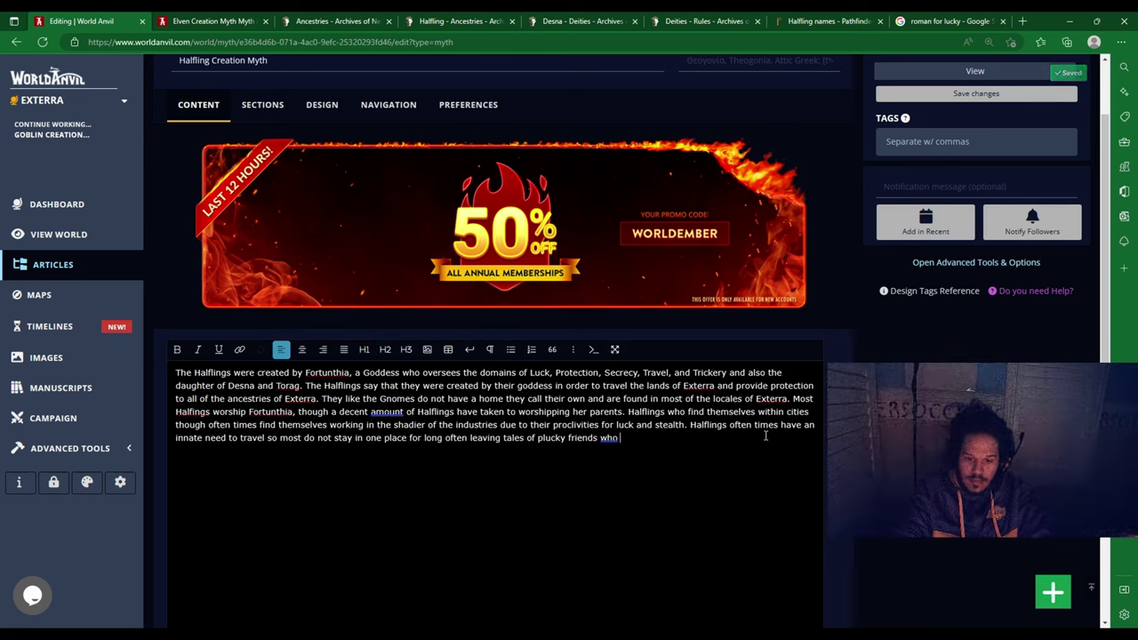
Step: Complete the sixth sentence with "provided countless moments of joy & fun."
{"action": "type", "text": "provid"}
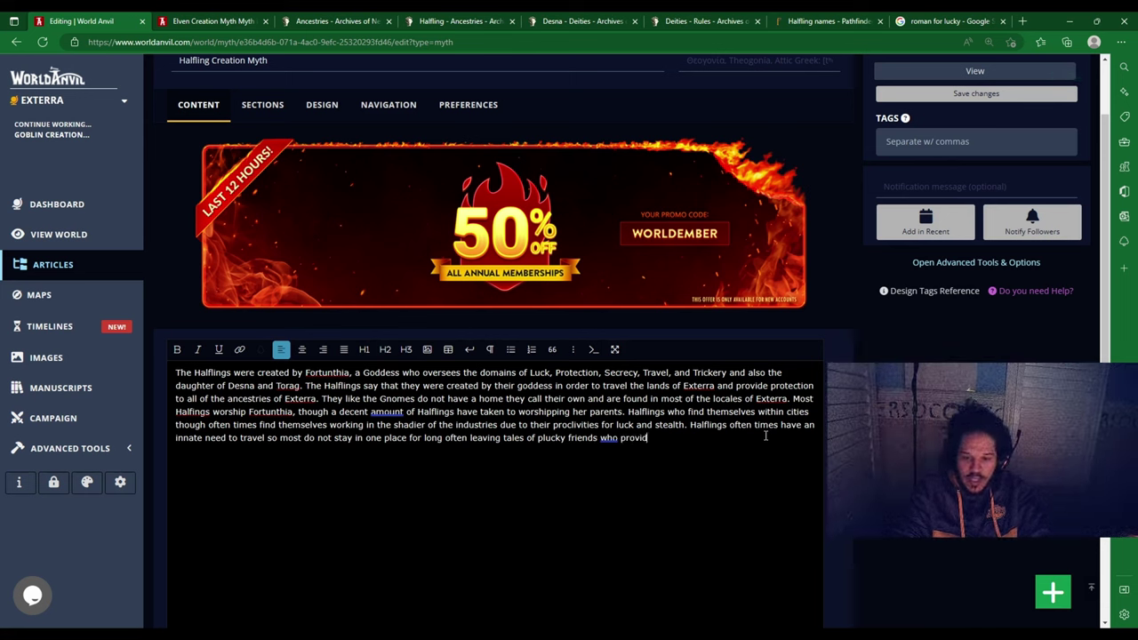
{"action": "type", "text": "ed countless m"}
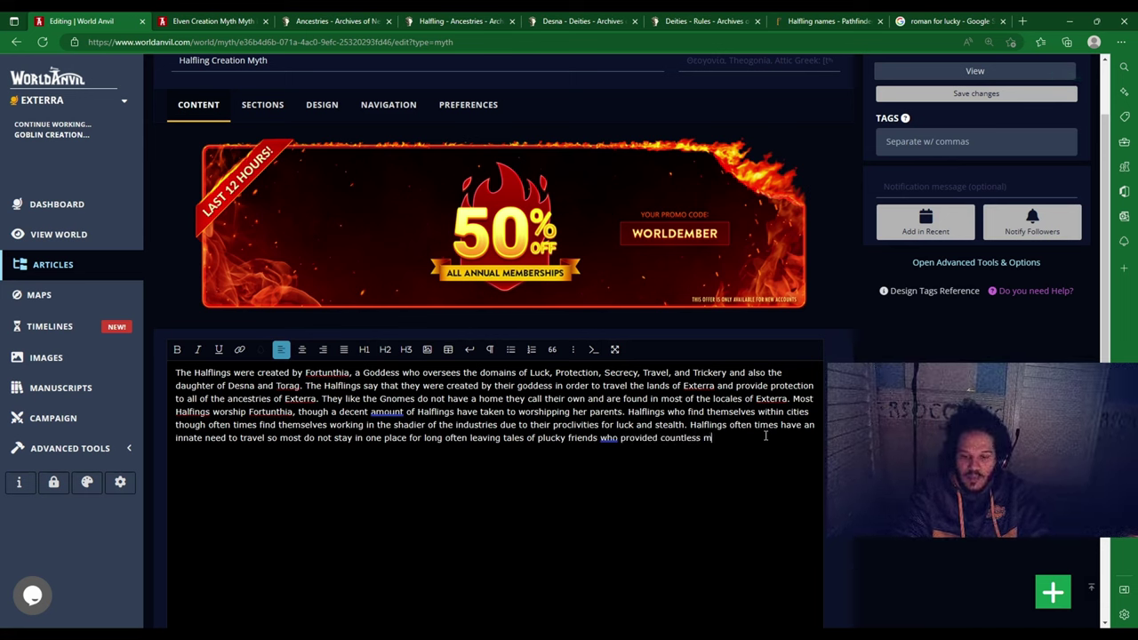
{"action": "type", "text": "oments of j"}
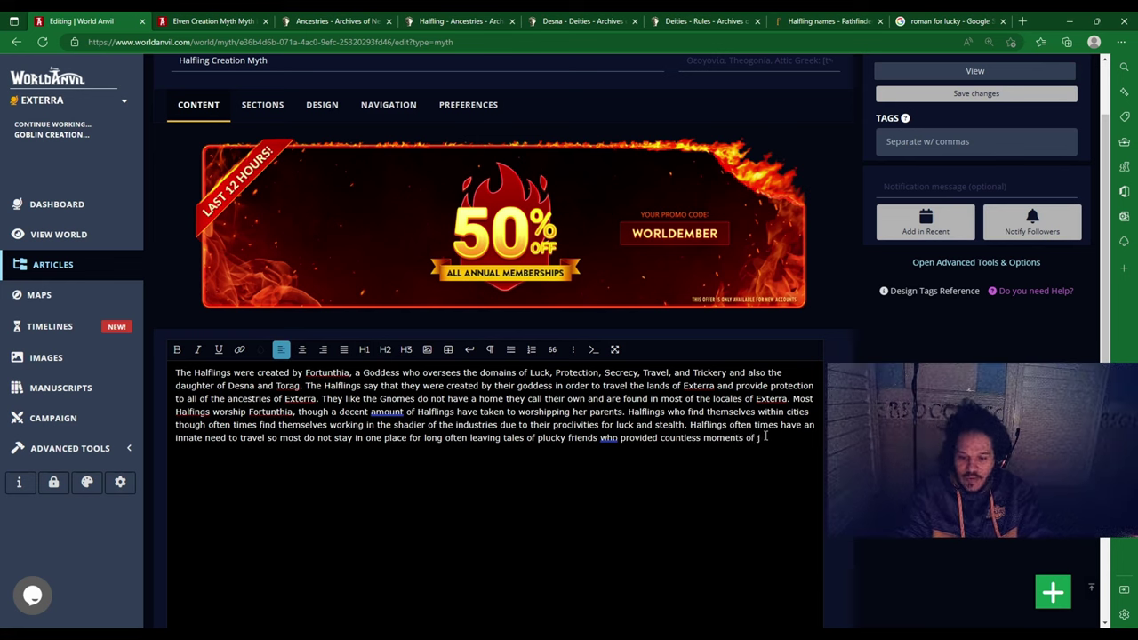
{"action": "type", "text": "oy &"}
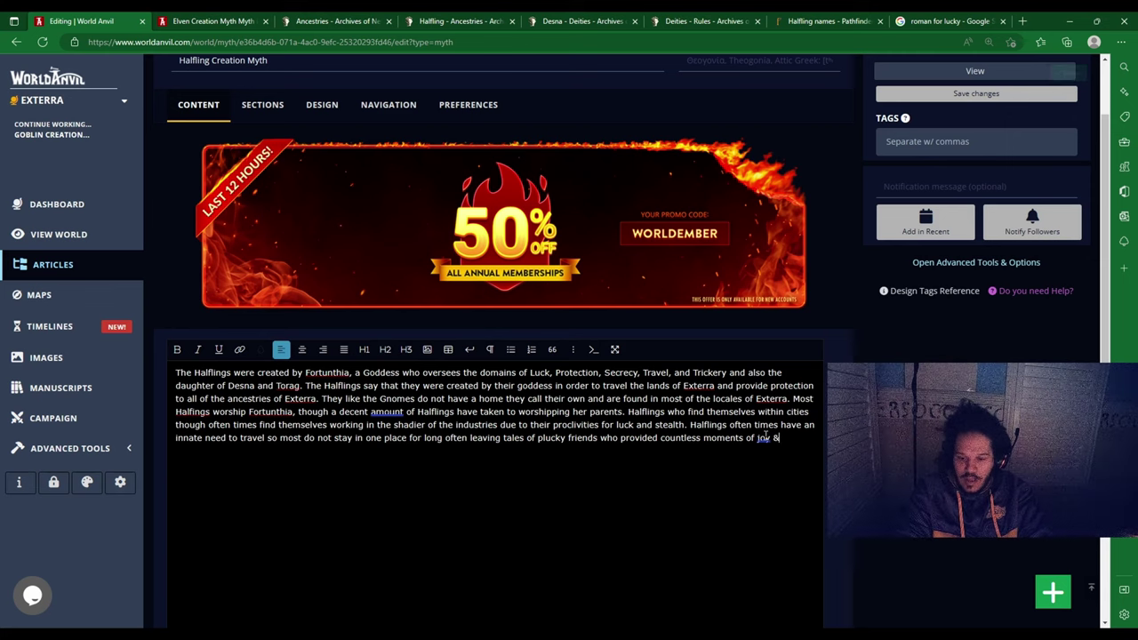
{"action": "type", "text": " fun."}
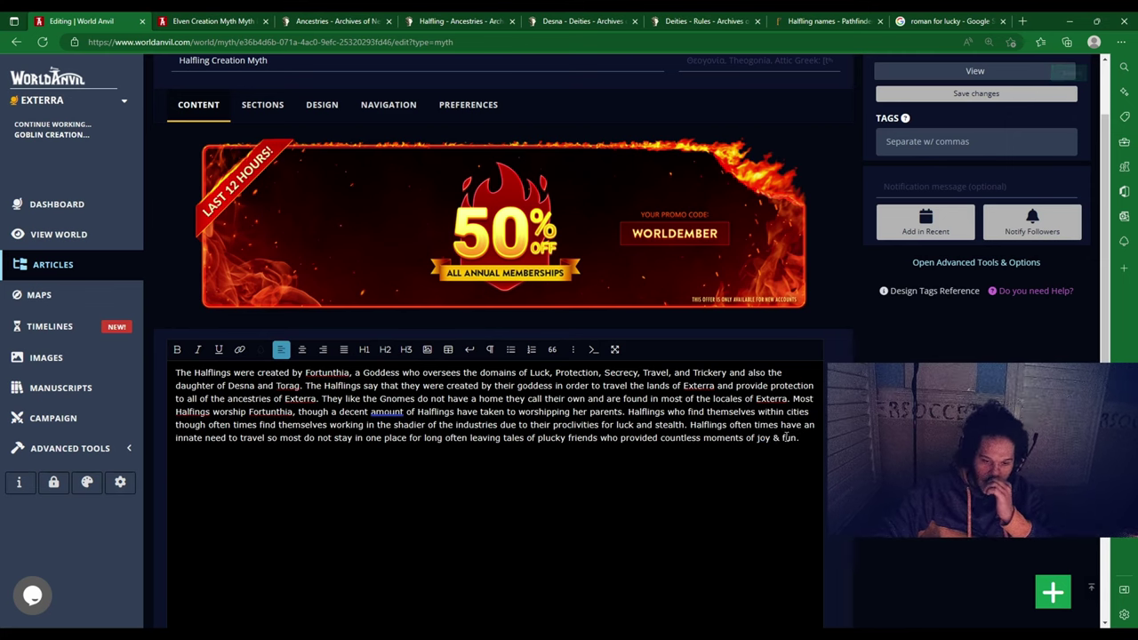
{"action": "scroll", "coordinate": [756, 438], "scroll_direction": "down", "scroll_amount": 2}
{"action": "scroll", "coordinate": [723, 435], "scroll_direction": "up", "scroll_amount": 2}
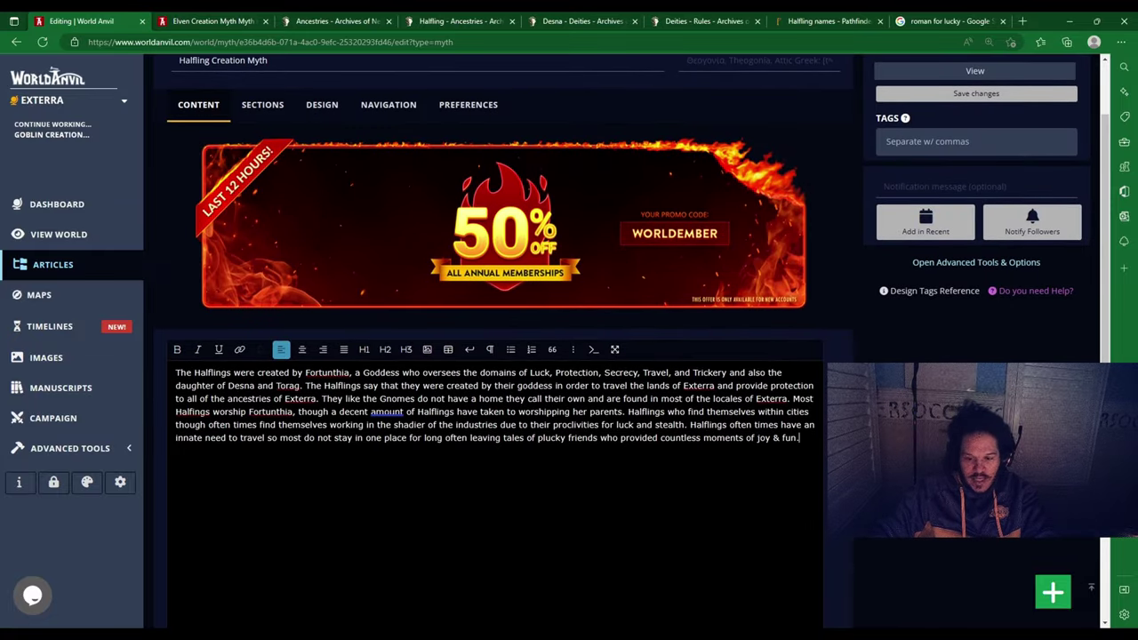
{"action": "scroll", "coordinate": [813, 448], "scroll_direction": "down", "scroll_amount": 1}
{"action": "scroll", "coordinate": [796, 448], "scroll_direction": "up", "scroll_amount": 2}
{"action": "scroll", "coordinate": [796, 449], "scroll_direction": "down", "scroll_amount": 1}
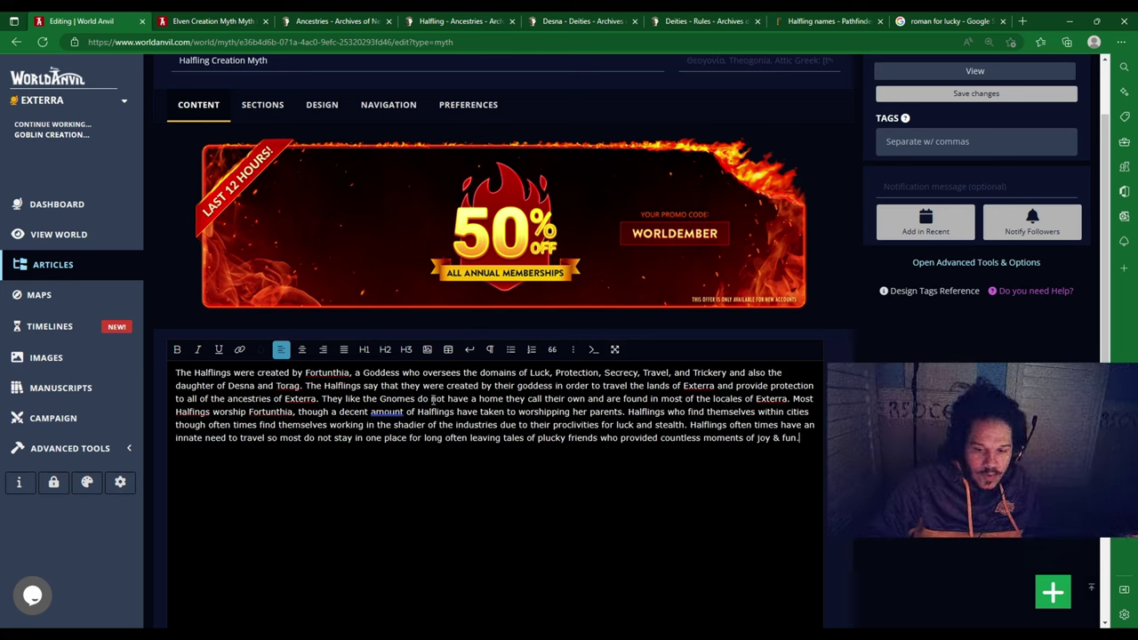
Step: Remove "of Exterra" after "travel the lands" in the second sentence and save the article
{"action": "left_click_drag", "start_coordinate": [718, 385], "coordinate": [671, 386]}
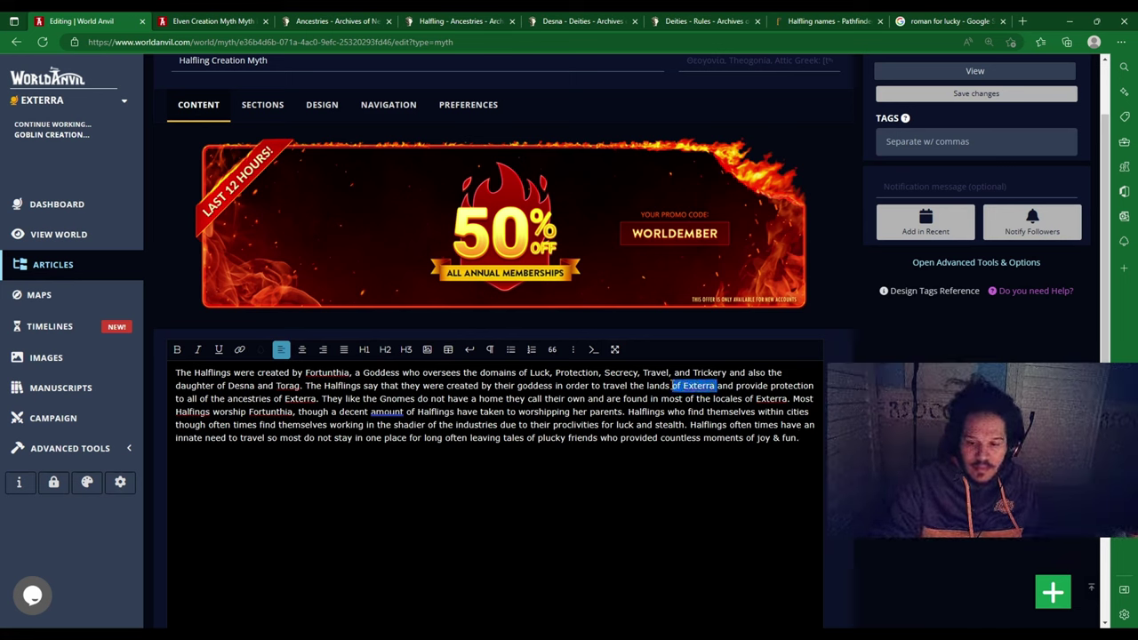
{"action": "key", "text": "BackSpace"}
{"action": "key", "text": "ctrl+s"}
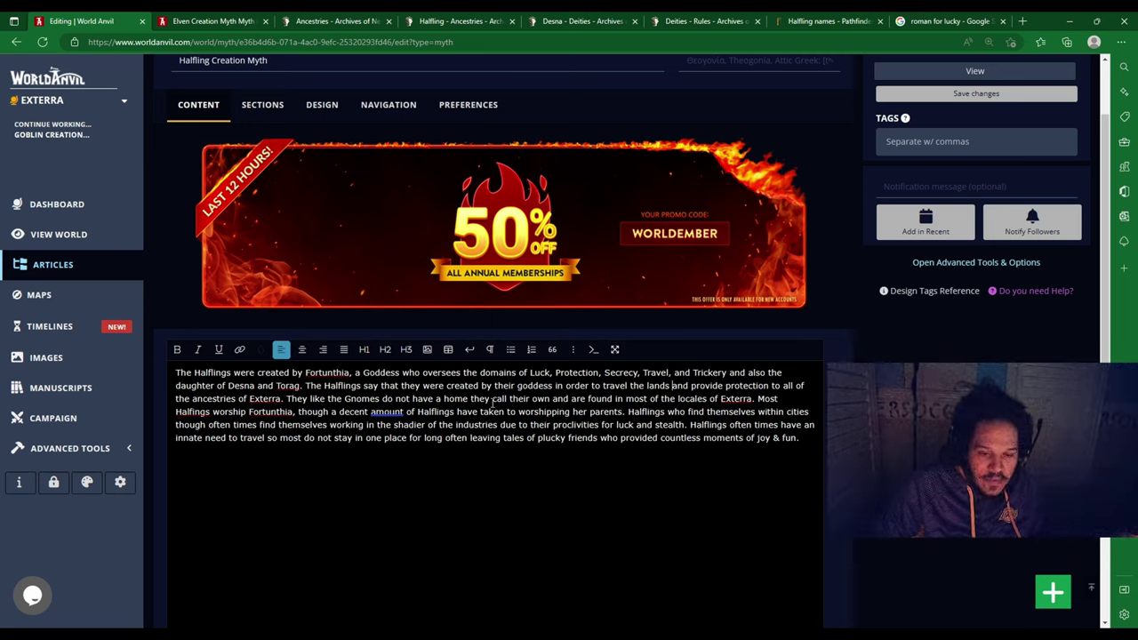
Step: In the third sentence, set off "like the Gnomes" with a comma before and after it
{"action": "left_click", "coordinate": [307, 400]}
{"action": "type", "text": ","}
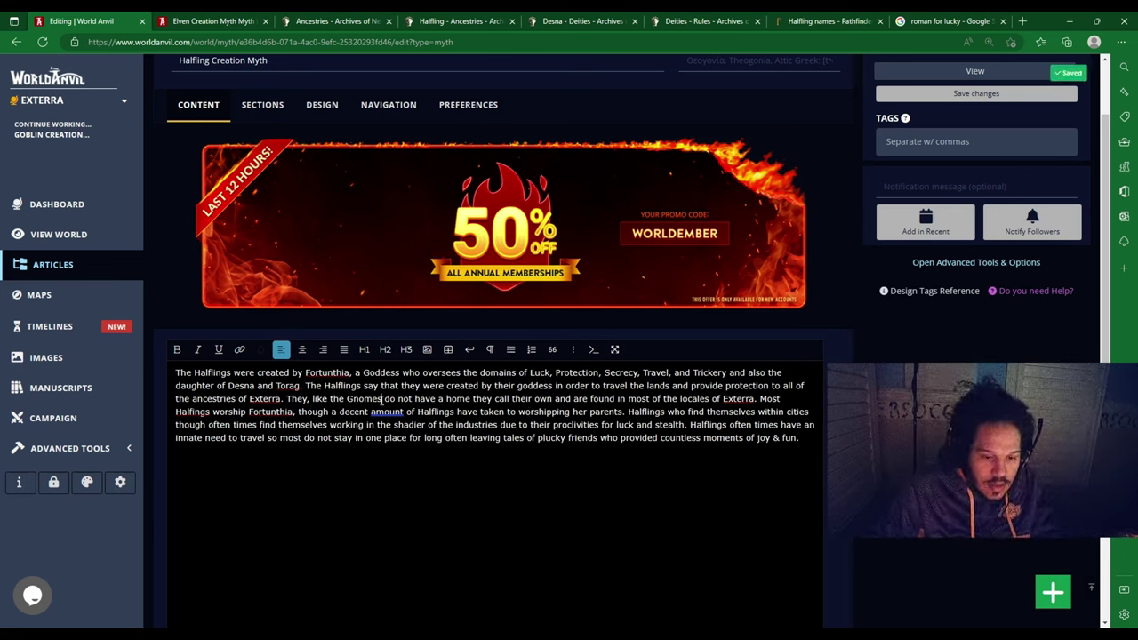
{"action": "type", "text": ","}
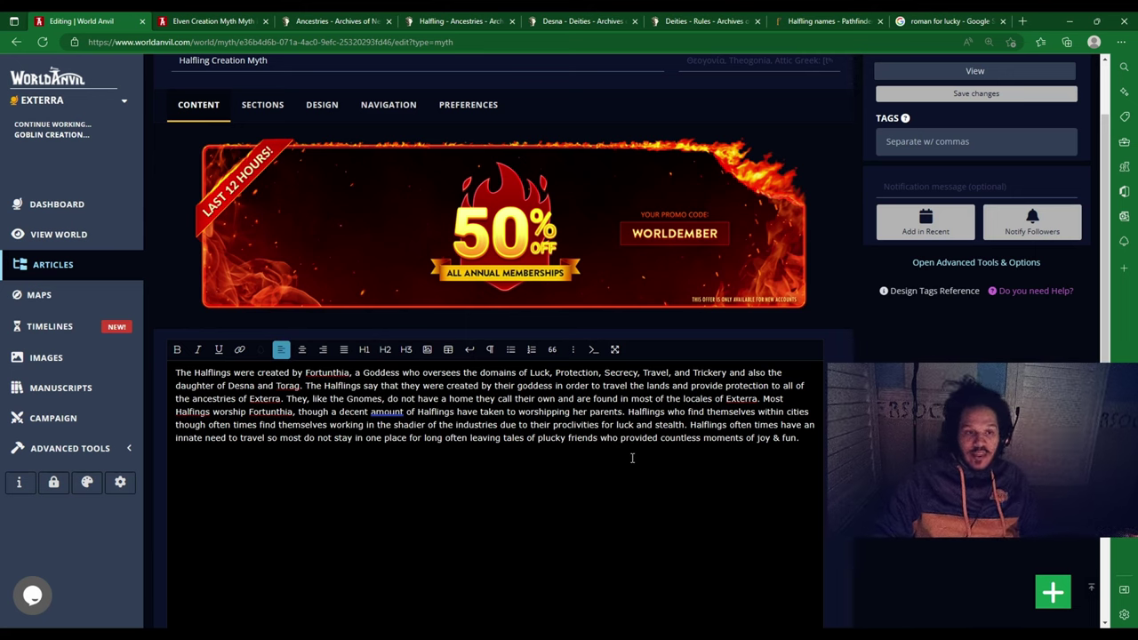
{"action": "scroll", "coordinate": [632, 457], "scroll_direction": "up", "scroll_amount": 1}
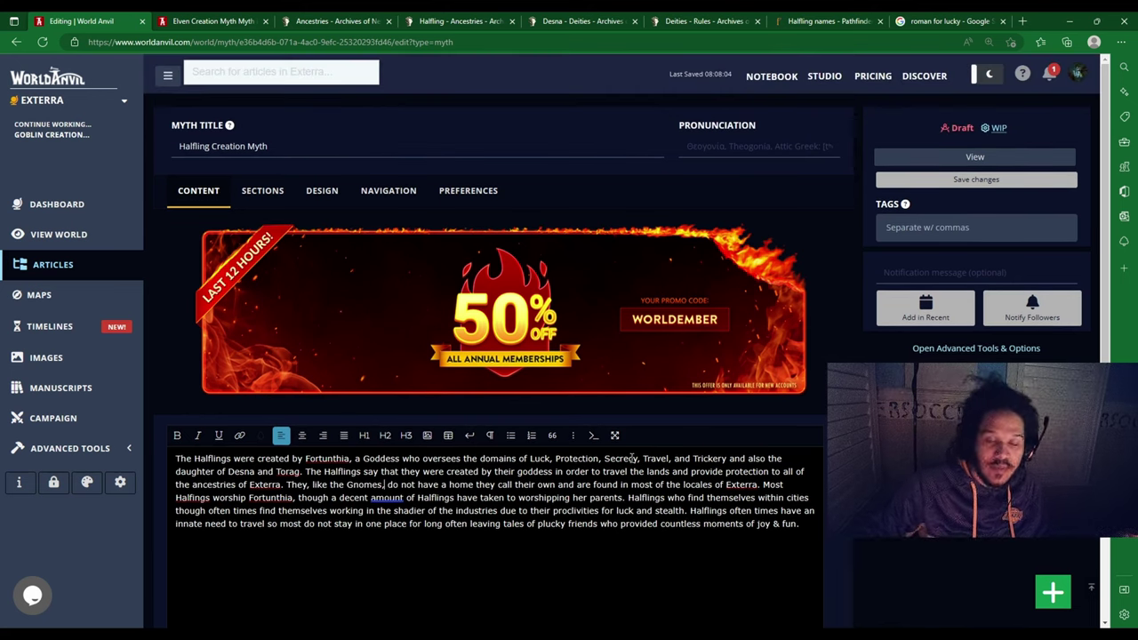